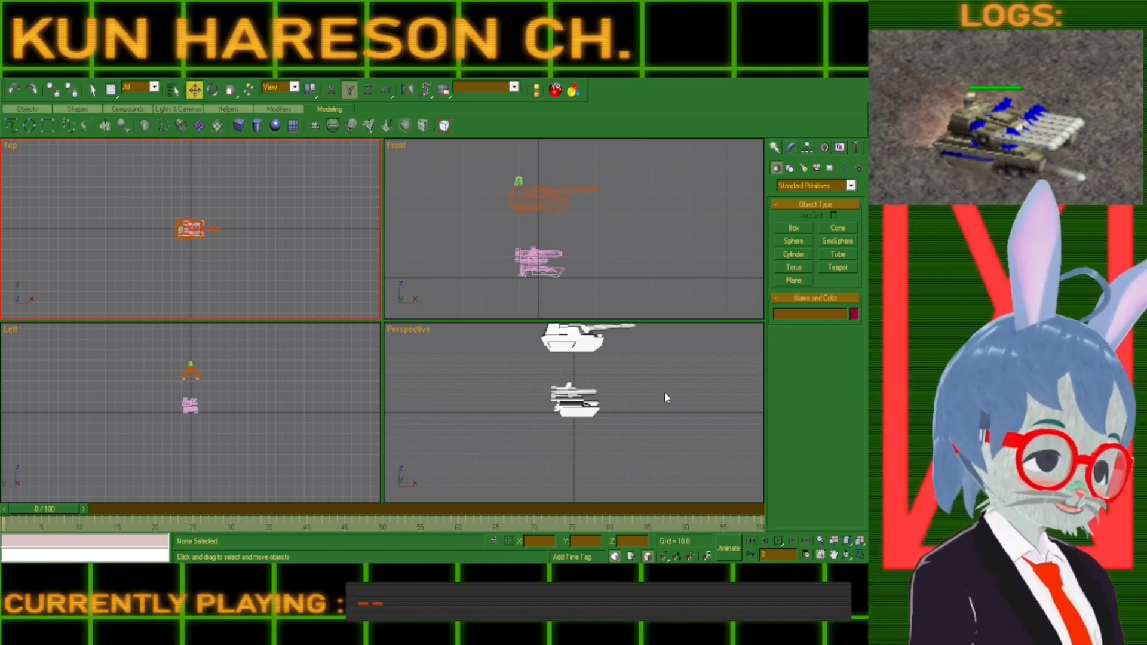
Examine the two tank models in the front and perspective views to compare their hulls, turrets and weapons.
{"action": "left_click", "coordinate": [833, 555]}
{"action": "left_click_drag", "start_coordinate": [582, 254], "coordinate": [594, 244]}
{"action": "scroll", "coordinate": [594, 243], "scroll_direction": "up", "scroll_amount": 2}
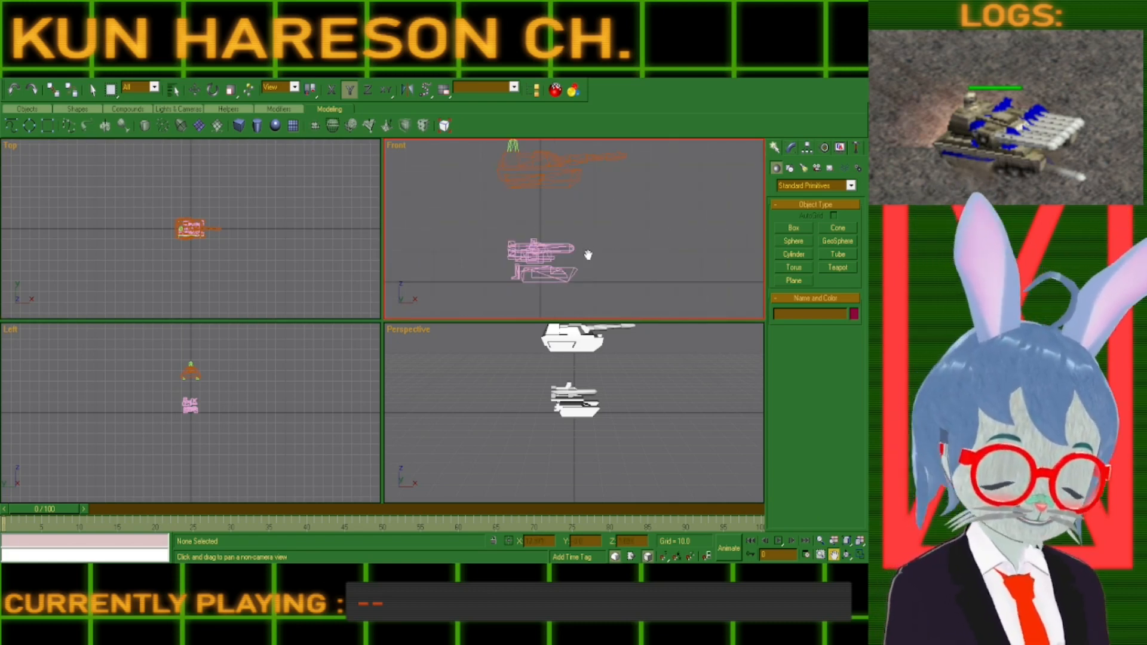
{"action": "scroll", "coordinate": [587, 255], "scroll_direction": "up", "scroll_amount": 2}
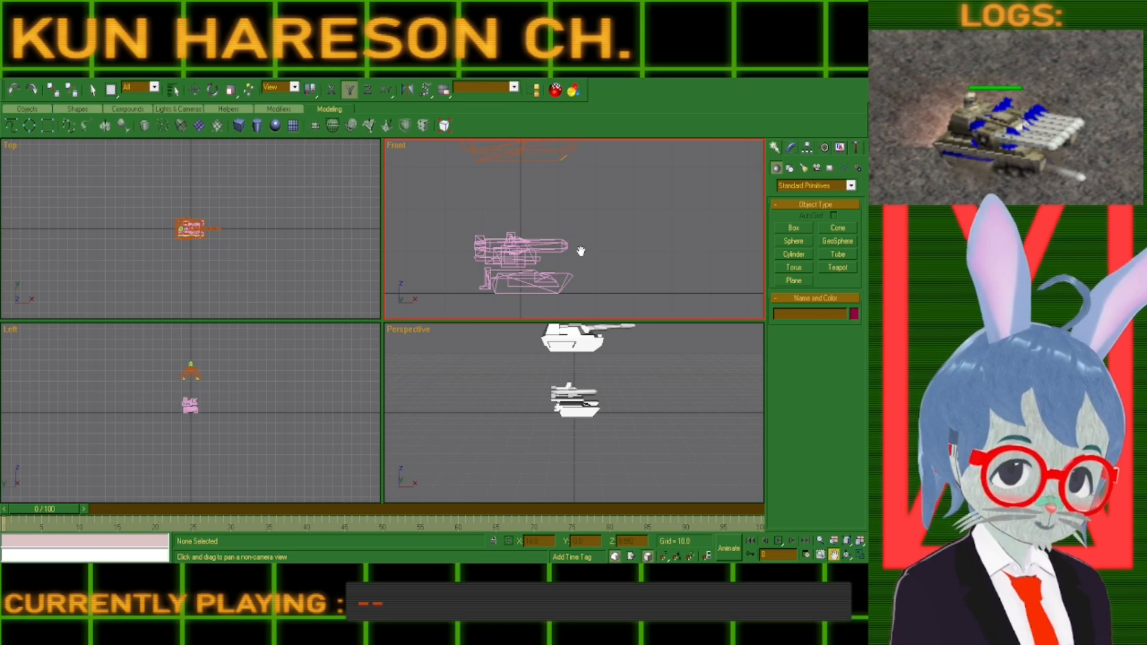
{"action": "left_click_drag", "start_coordinate": [588, 255], "coordinate": [598, 259]}
{"action": "scroll", "coordinate": [601, 265], "scroll_direction": "up", "scroll_amount": 1}
{"action": "scroll", "coordinate": [576, 238], "scroll_direction": "down", "scroll_amount": 1}
{"action": "scroll", "coordinate": [598, 259], "scroll_direction": "down", "scroll_amount": 1}
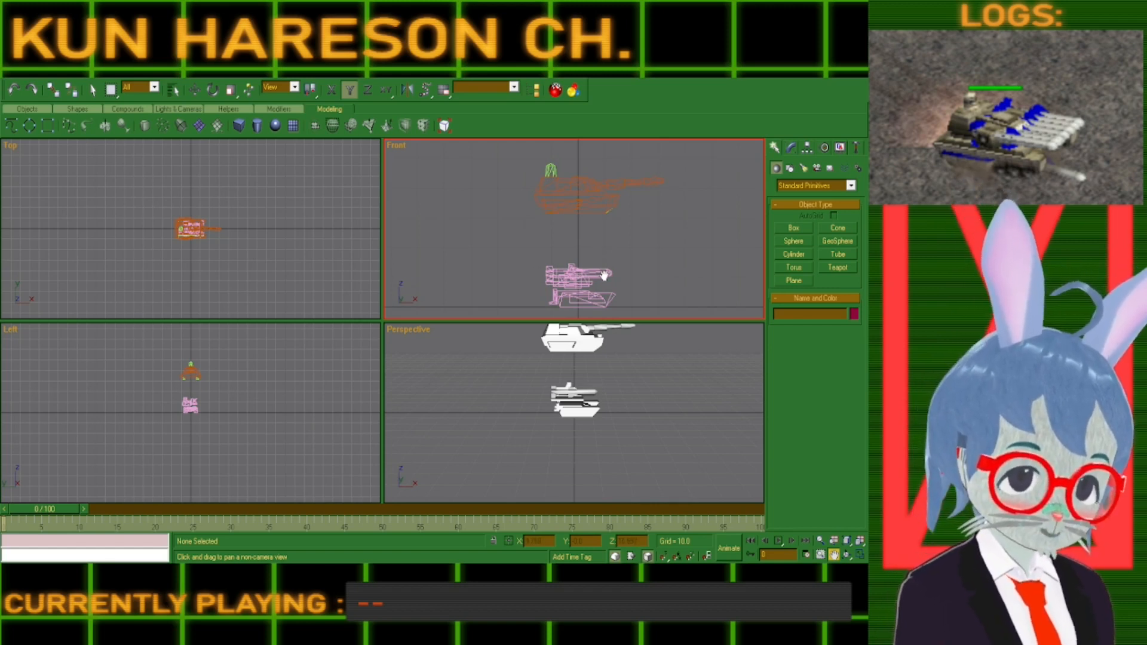
{"action": "left_click_drag", "start_coordinate": [605, 275], "coordinate": [601, 272]}
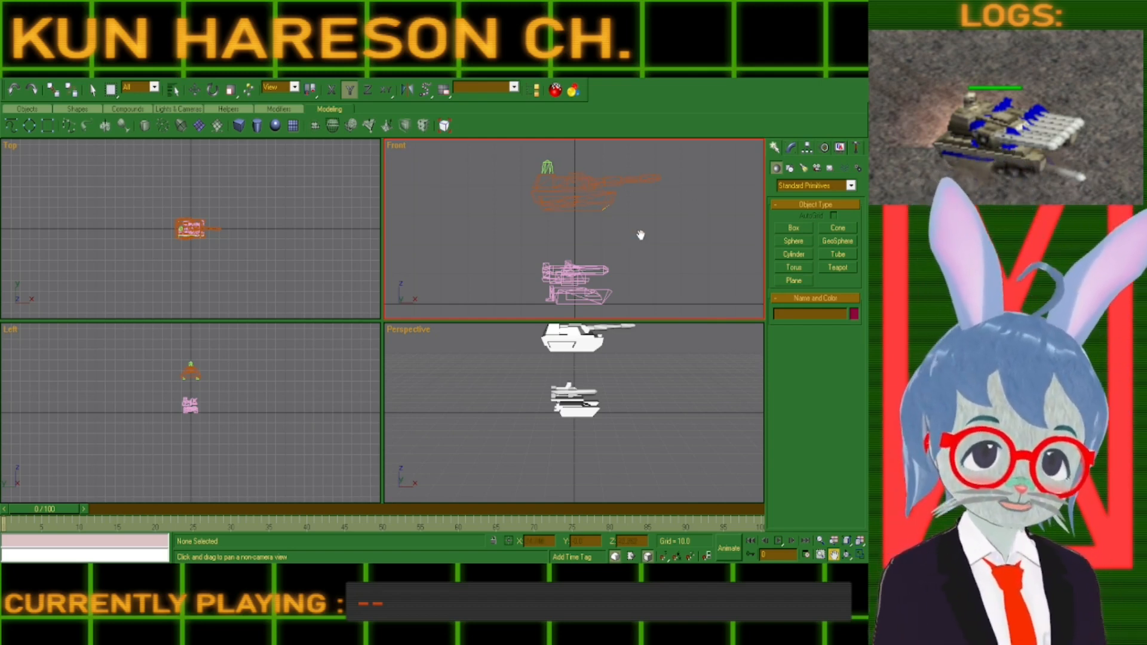
{"action": "scroll", "coordinate": [636, 236], "scroll_direction": "down", "scroll_amount": 3}
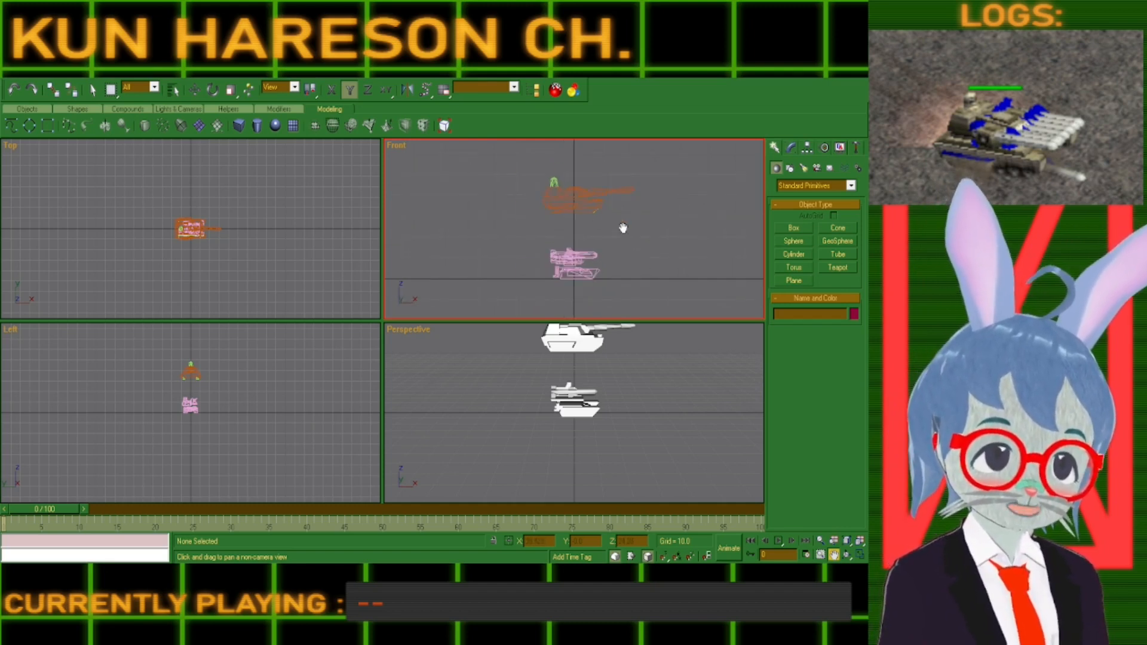
{"action": "scroll", "coordinate": [620, 229], "scroll_direction": "up", "scroll_amount": 2}
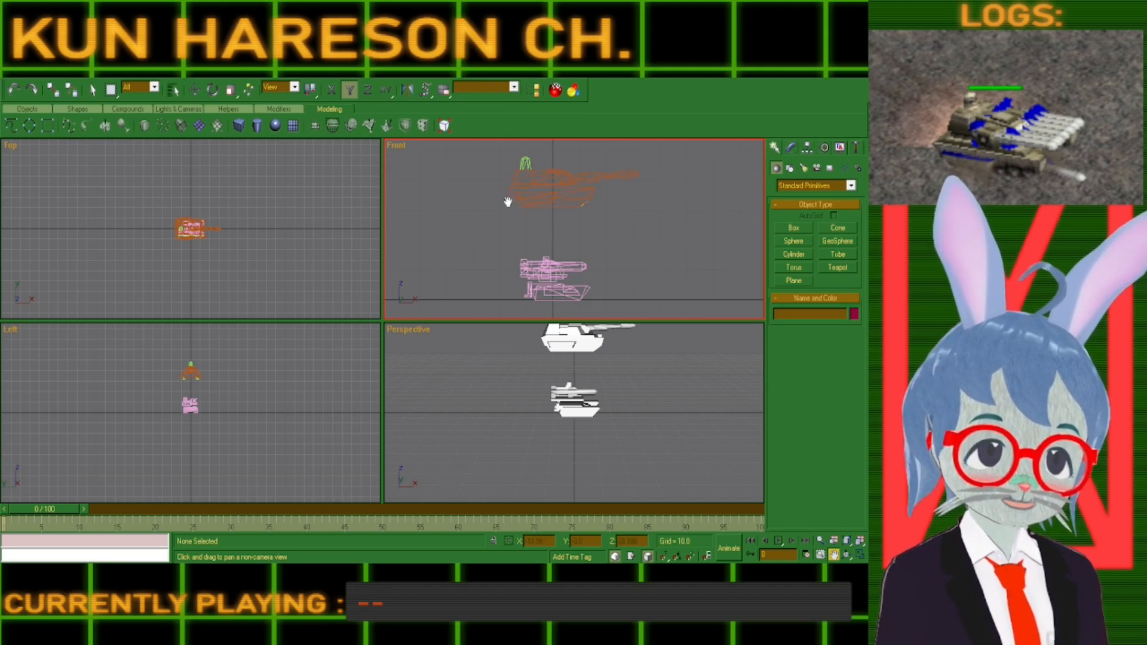
{"action": "scroll", "coordinate": [601, 209], "scroll_direction": "up", "scroll_amount": 3}
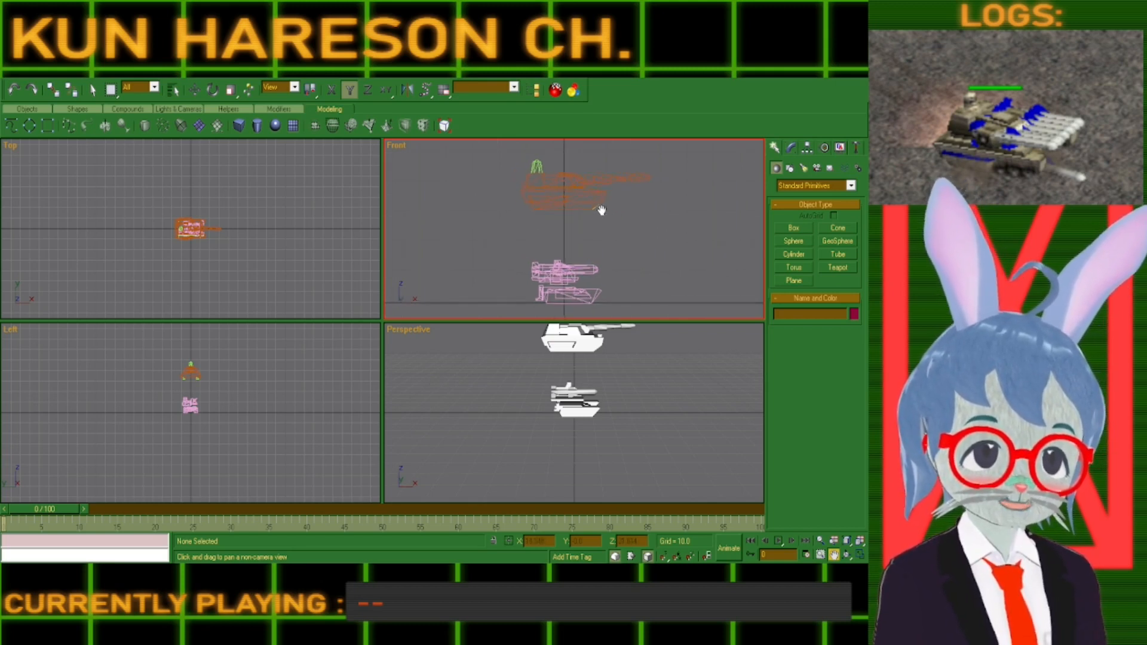
{"action": "scroll", "coordinate": [600, 211], "scroll_direction": "down", "scroll_amount": 3}
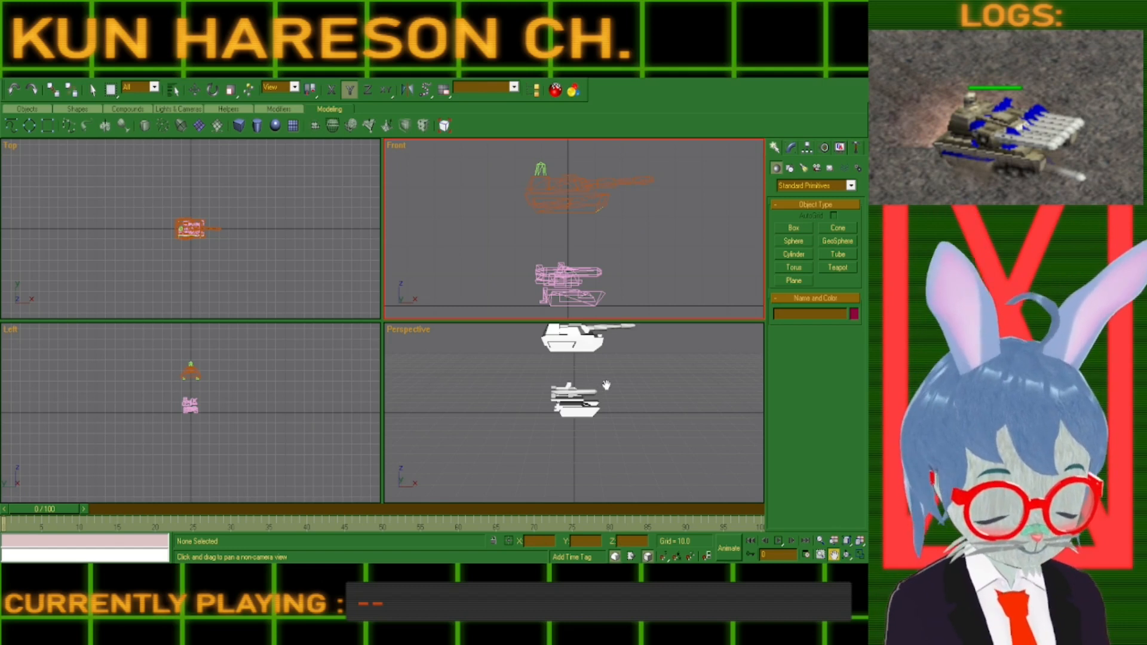
{"action": "left_click_drag", "start_coordinate": [607, 385], "coordinate": [606, 402]}
{"action": "left_click_drag", "start_coordinate": [597, 361], "coordinate": [591, 386]}
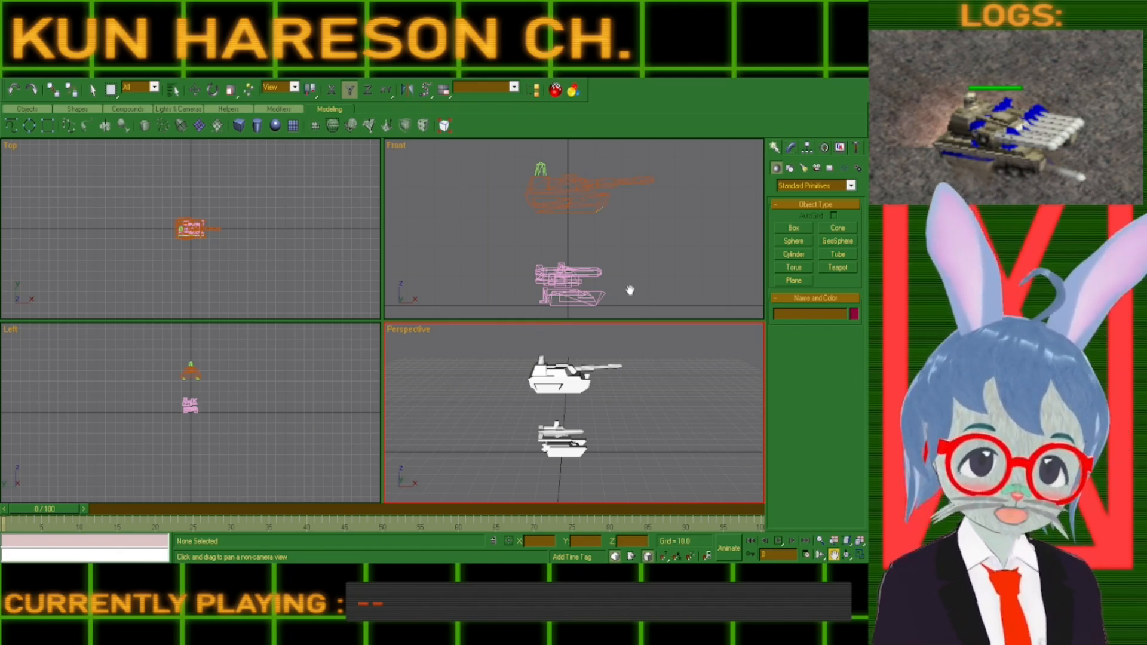
Delete the gun barrel of the upper tank and the main hull of the lower missile tank.
{"action": "right_click", "coordinate": [608, 183]}
{"action": "left_click", "coordinate": [610, 181]}
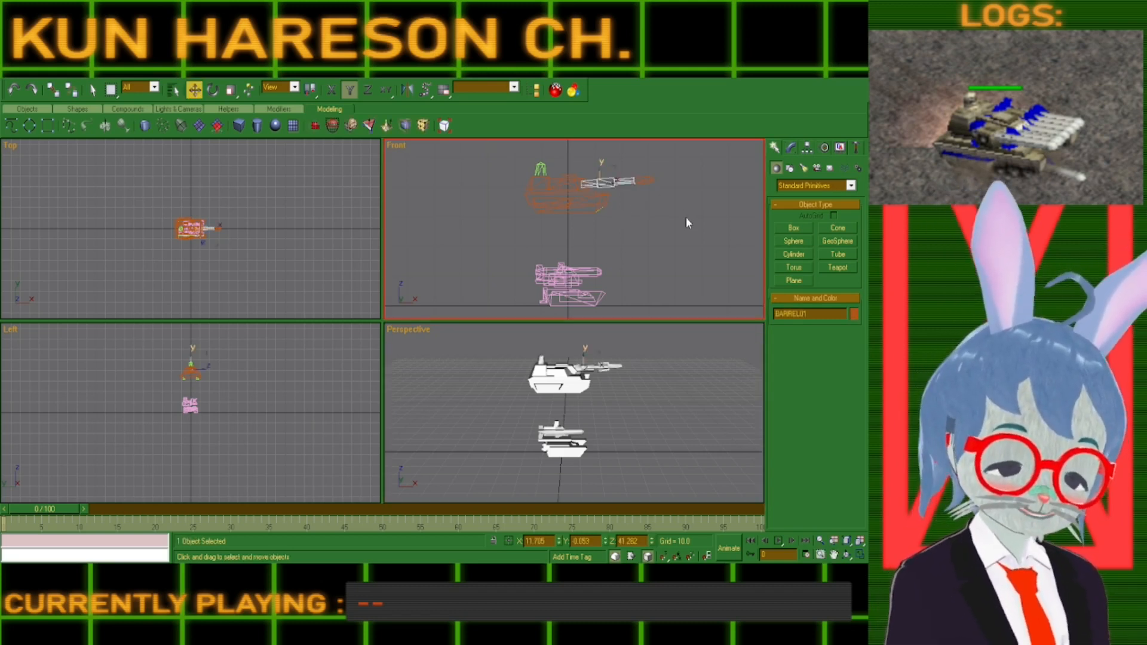
{"action": "key", "text": "Delete"}
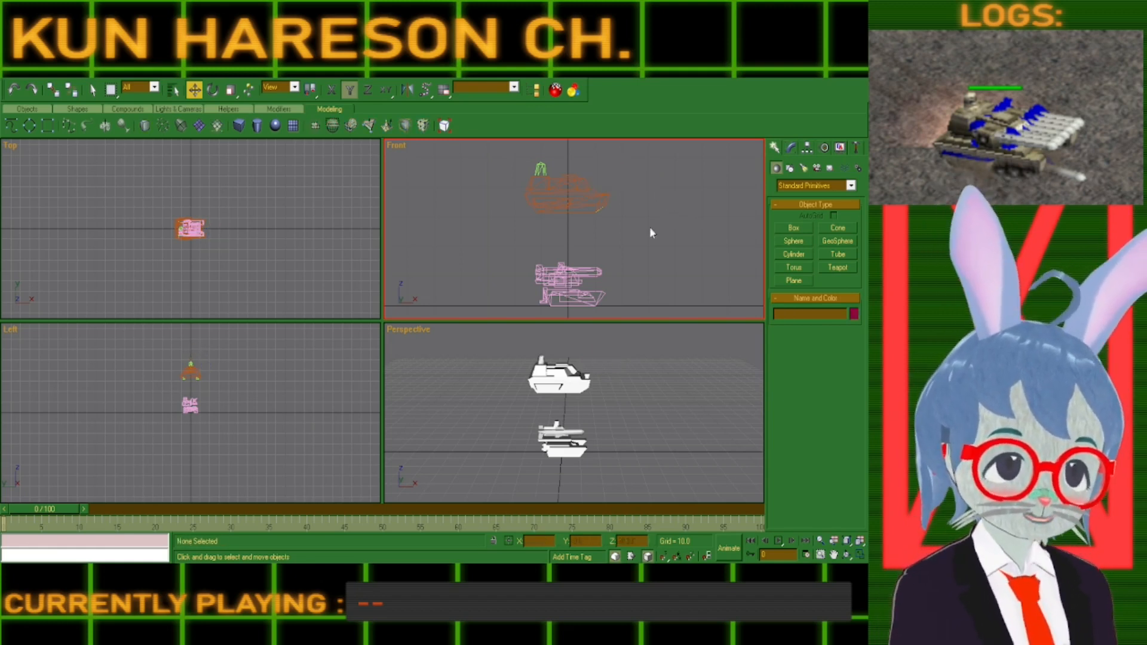
{"action": "left_click", "coordinate": [593, 303]}
{"action": "key", "text": "Delete"}
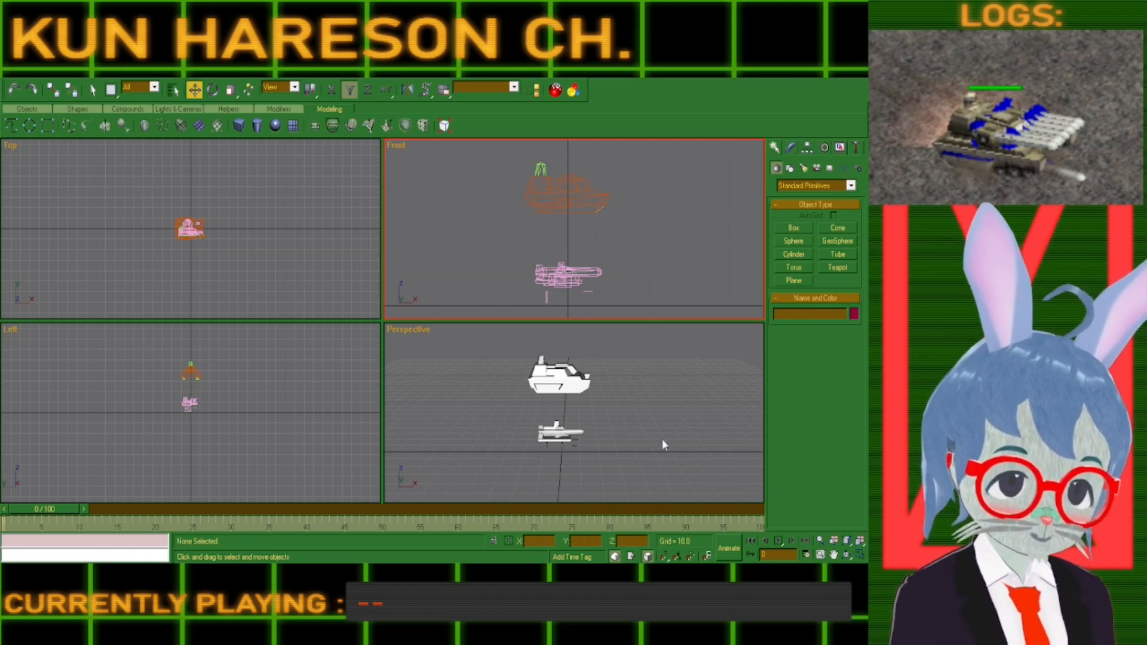
Delete the small leftover hull pieces beneath the lower missile turret.
{"action": "left_click", "coordinate": [844, 558]}
{"action": "left_click", "coordinate": [610, 449]}
{"action": "left_click_drag", "start_coordinate": [582, 413], "coordinate": [559, 430]}
{"action": "scroll", "coordinate": [551, 423], "scroll_direction": "up", "scroll_amount": 4}
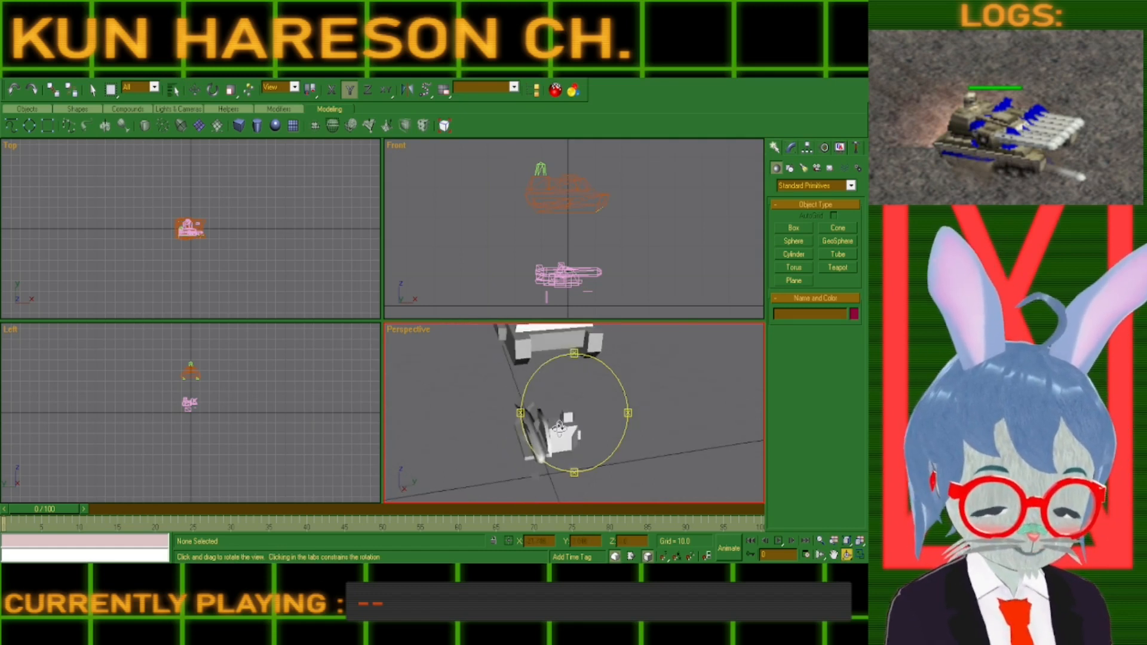
{"action": "key", "text": "w"}
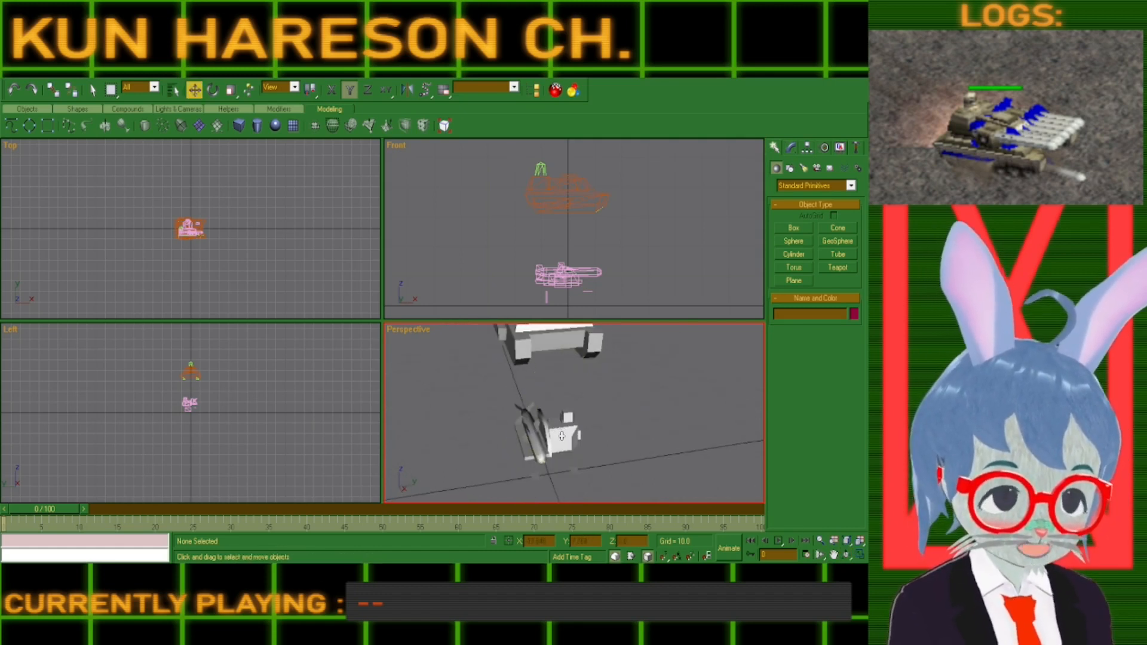
{"action": "left_click", "coordinate": [596, 310]}
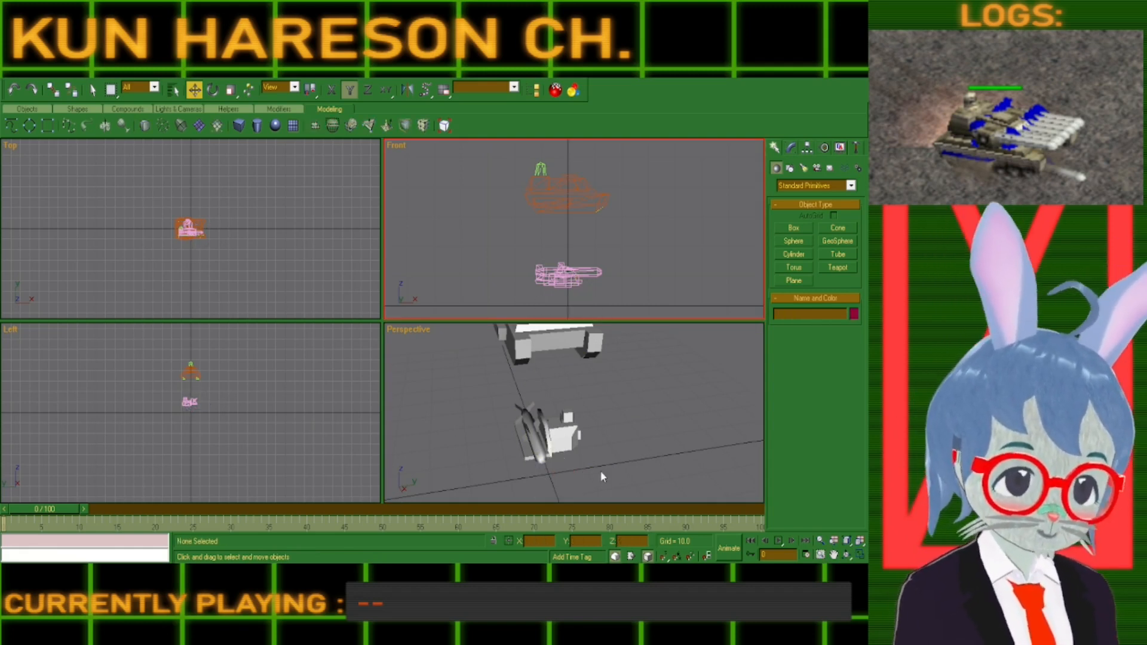
Raise the lower missile turret about 41.8 units along Z so it sits above the upper tank.
{"action": "middle_click_drag", "start_coordinate": [614, 262], "coordinate": [617, 239]}
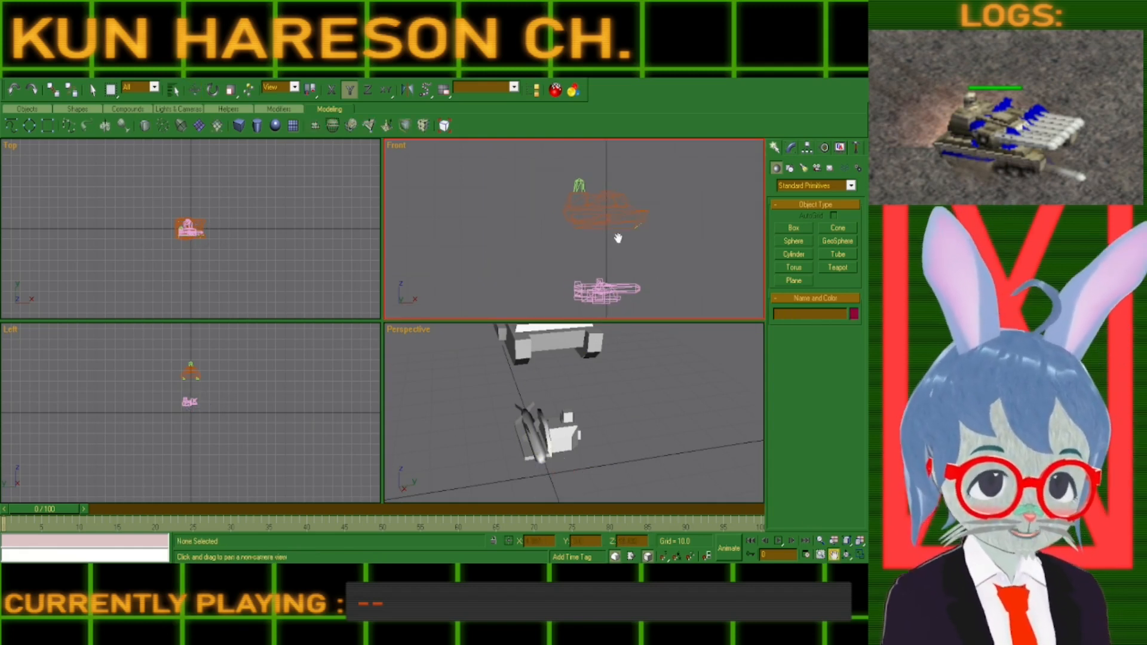
{"action": "left_click", "coordinate": [607, 194]}
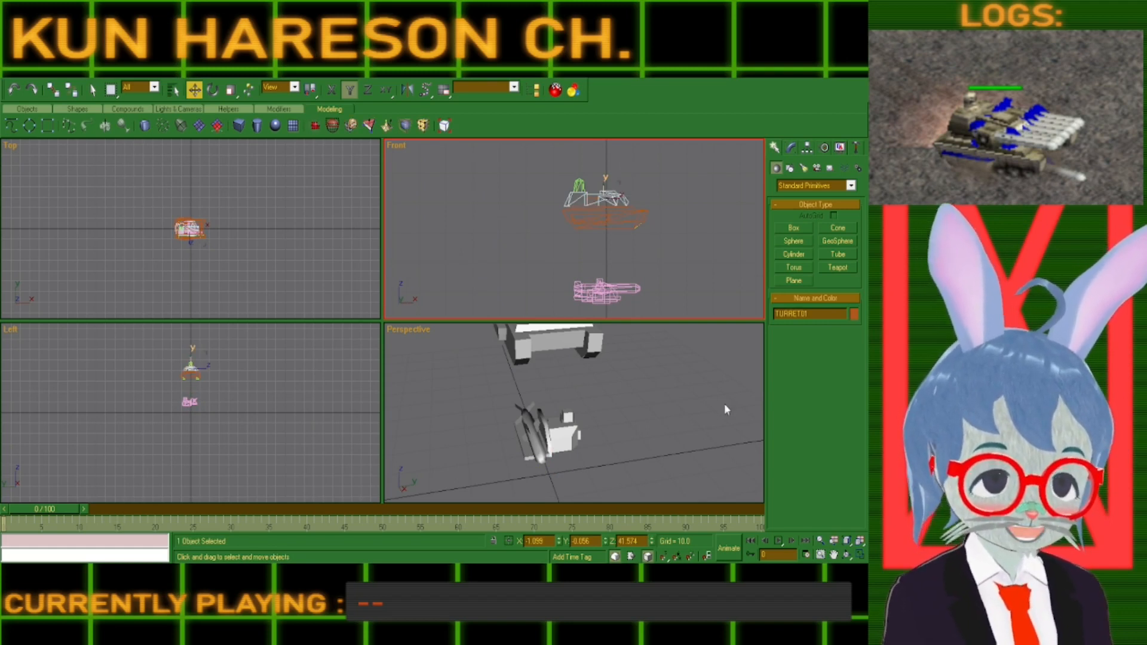
{"action": "left_click", "coordinate": [846, 554]}
{"action": "left_click", "coordinate": [581, 431]}
{"action": "left_click_drag", "start_coordinate": [581, 430], "coordinate": [548, 309]}
{"action": "right_click", "coordinate": [558, 424]}
{"action": "left_click", "coordinate": [555, 425]}
{"action": "scroll", "coordinate": [548, 428], "scroll_direction": "down", "scroll_amount": 3}
{"action": "key", "text": "F7"}
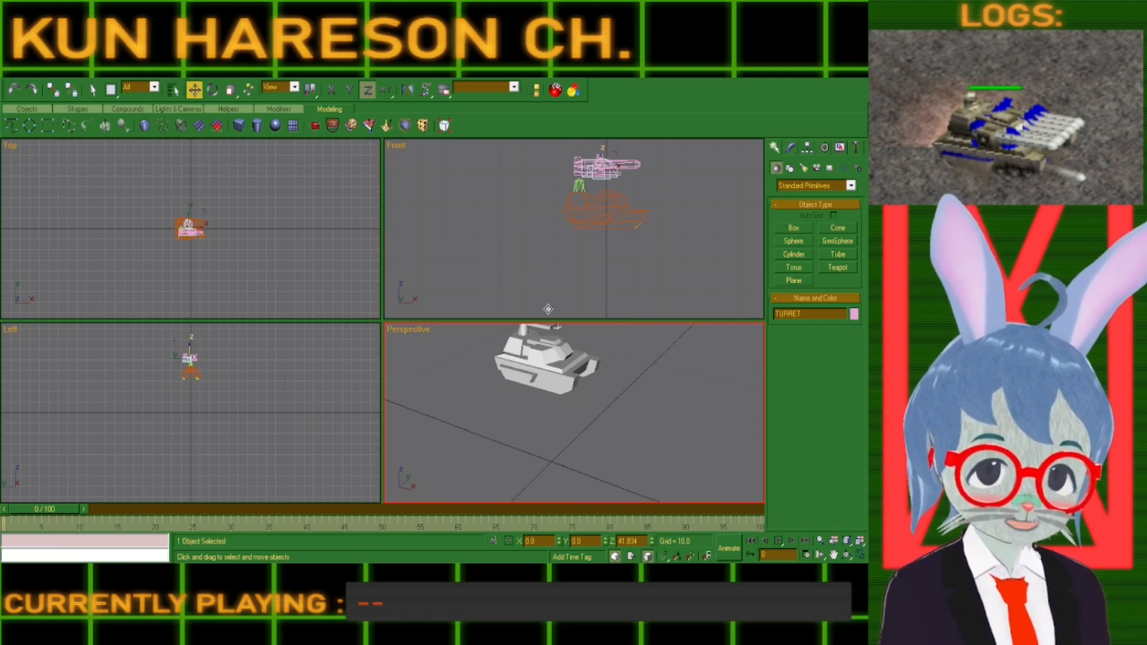
Lower the missile turret onto the tank and shift it slightly forward, to about X 0.52 and Z 44.74.
{"action": "left_click", "coordinate": [834, 554]}
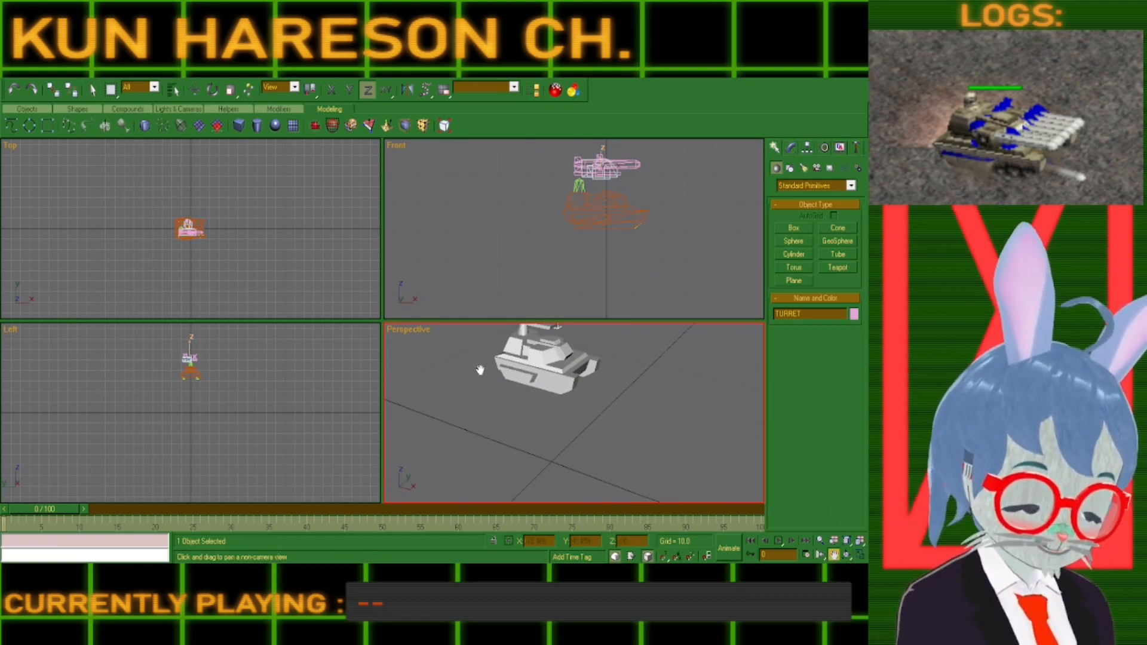
{"action": "left_click_drag", "start_coordinate": [478, 366], "coordinate": [508, 442]}
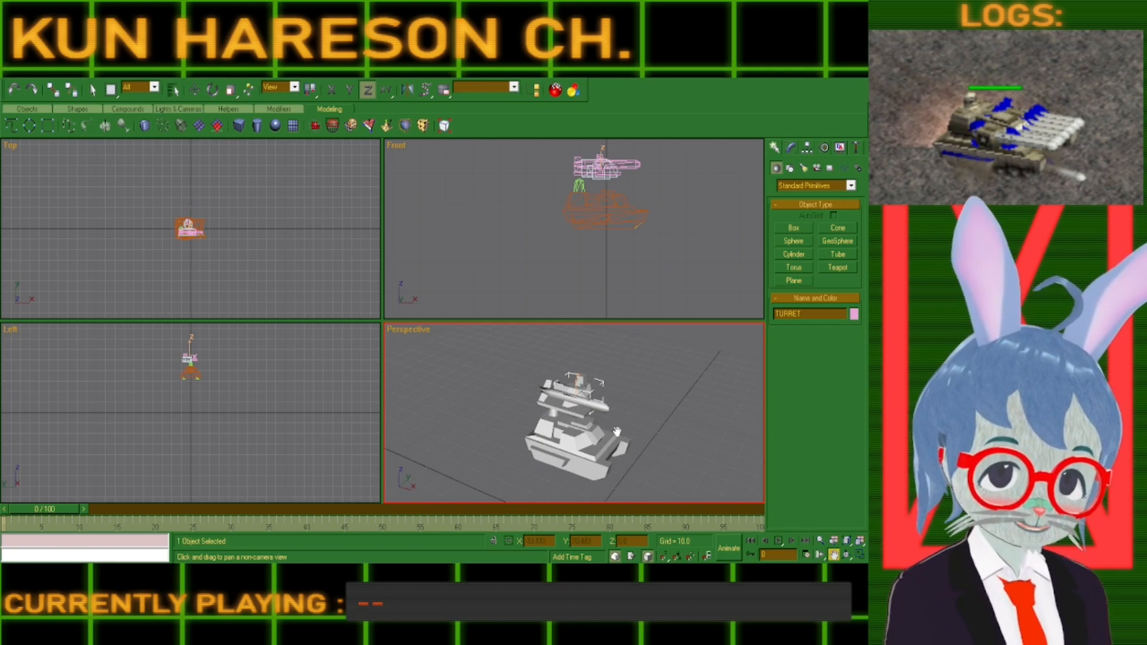
{"action": "scroll", "coordinate": [565, 401], "scroll_direction": "up", "scroll_amount": 3}
{"action": "key", "text": "w"}
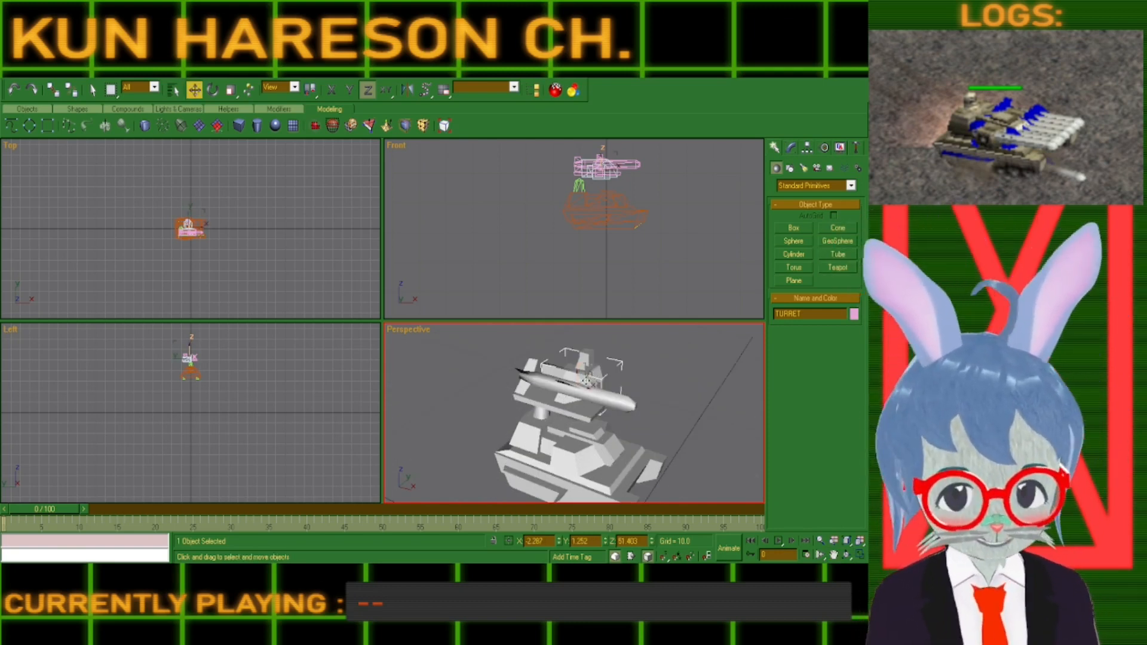
{"action": "left_click_drag", "start_coordinate": [577, 379], "coordinate": [592, 428]}
{"action": "key", "text": "F5"}
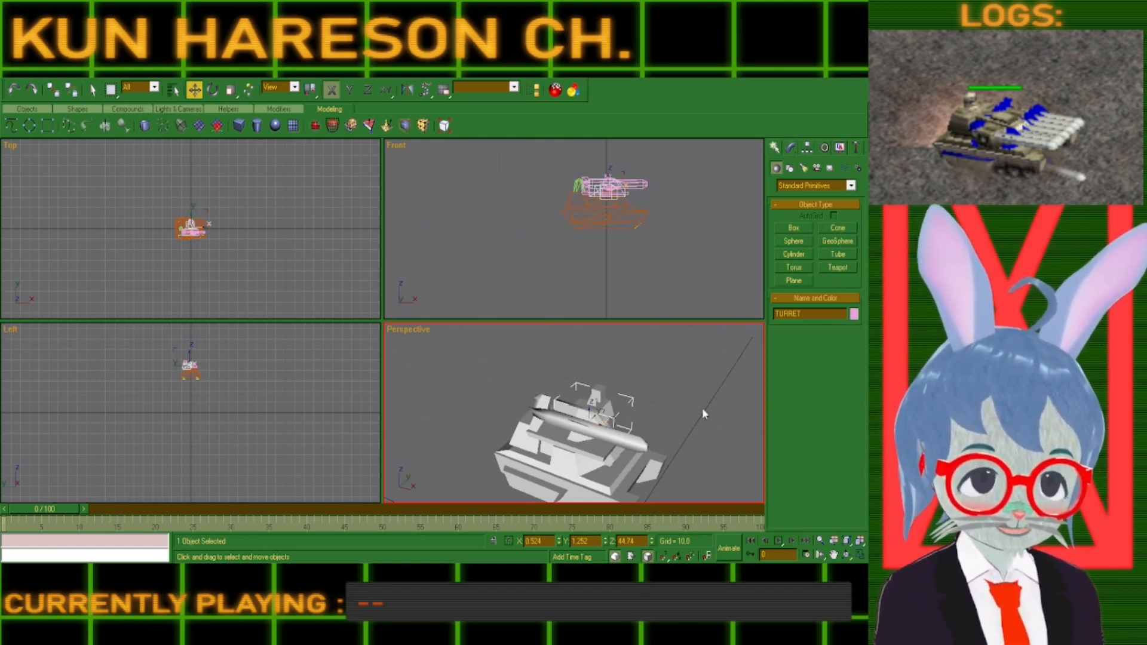
Inspect how the radar, missile turret and original tank turret fit together, selecting each part in the perspective view.
{"action": "left_click", "coordinate": [600, 390]}
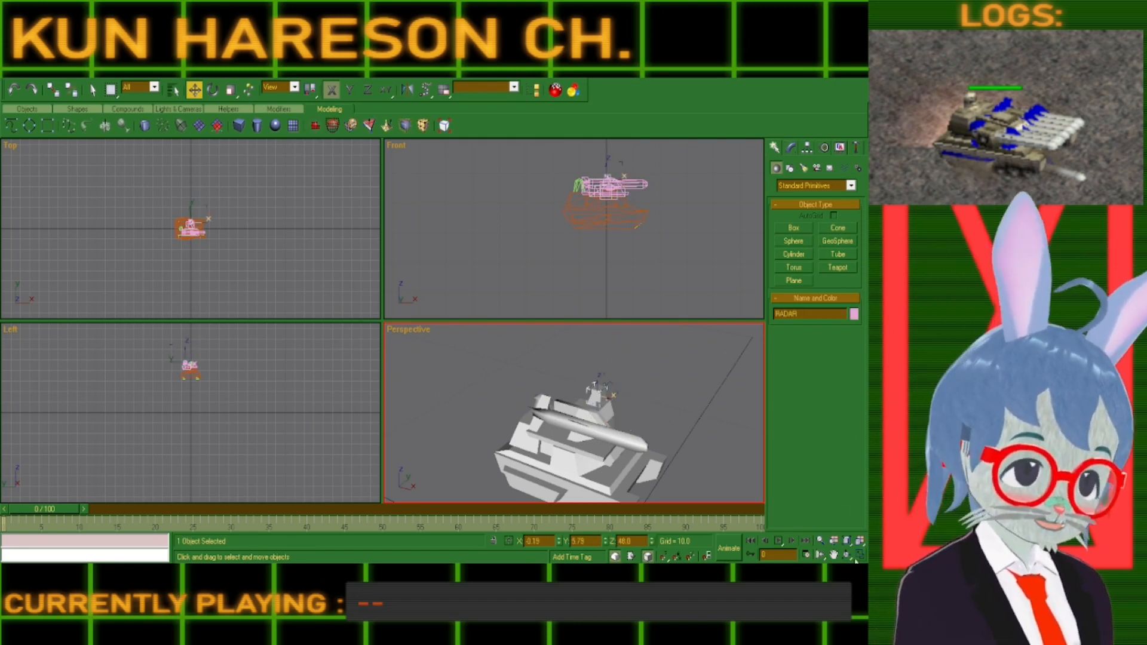
{"action": "key", "text": "ctrl+r"}
{"action": "mouse_move", "coordinate": [566, 410]}
{"action": "left_mouse_down"}
{"action": "mouse_move", "coordinate": [477, 406]}
{"action": "mouse_move", "coordinate": [588, 416]}
{"action": "mouse_move", "coordinate": [577, 410]}
{"action": "left_mouse_up"}
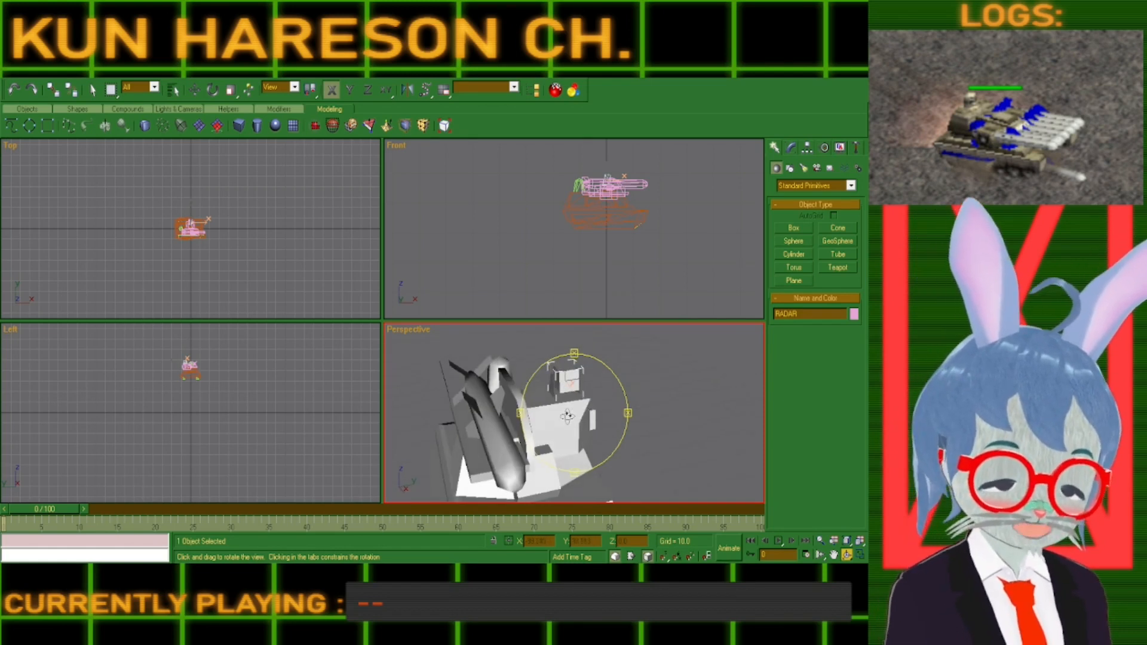
{"action": "key", "text": "w"}
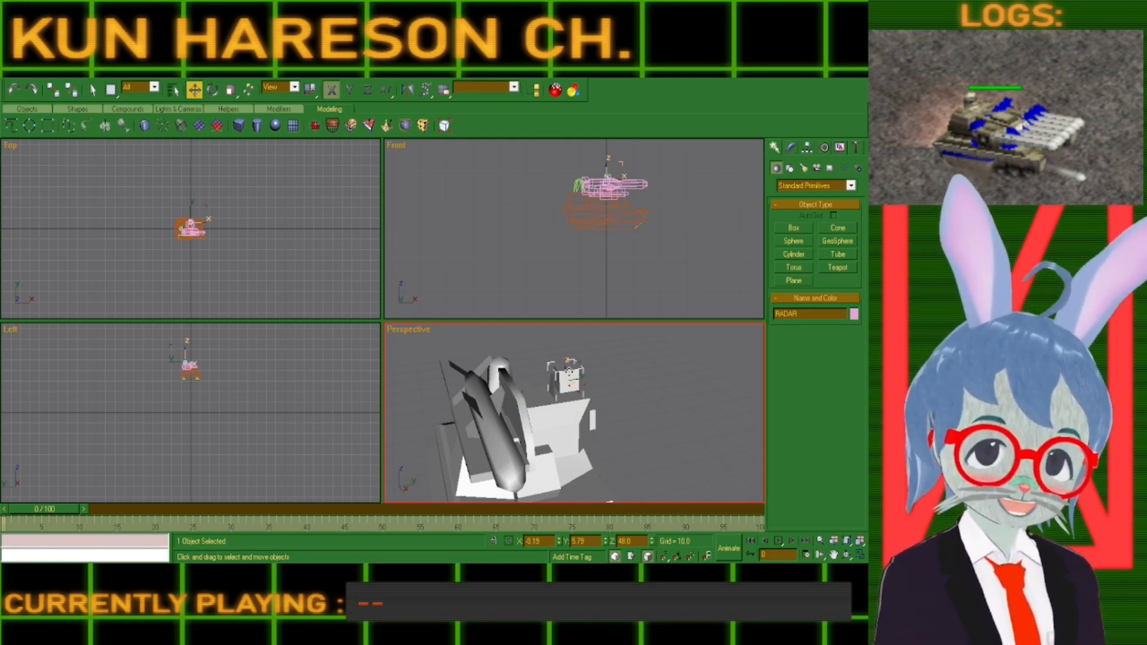
{"action": "left_click", "coordinate": [565, 404]}
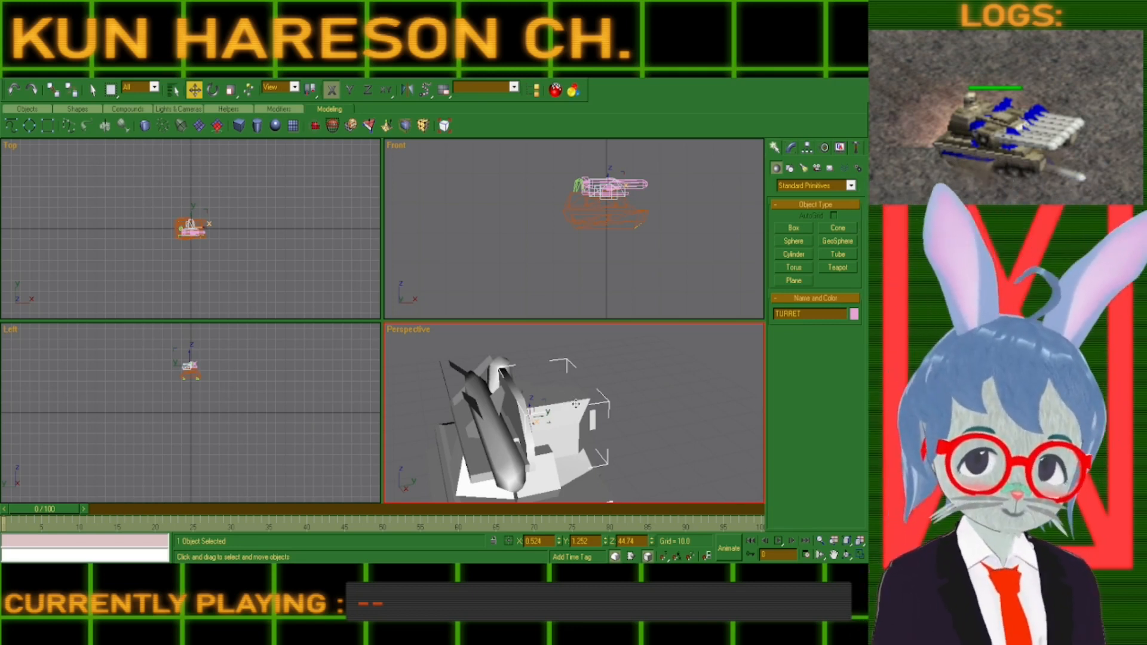
{"action": "left_click", "coordinate": [510, 395]}
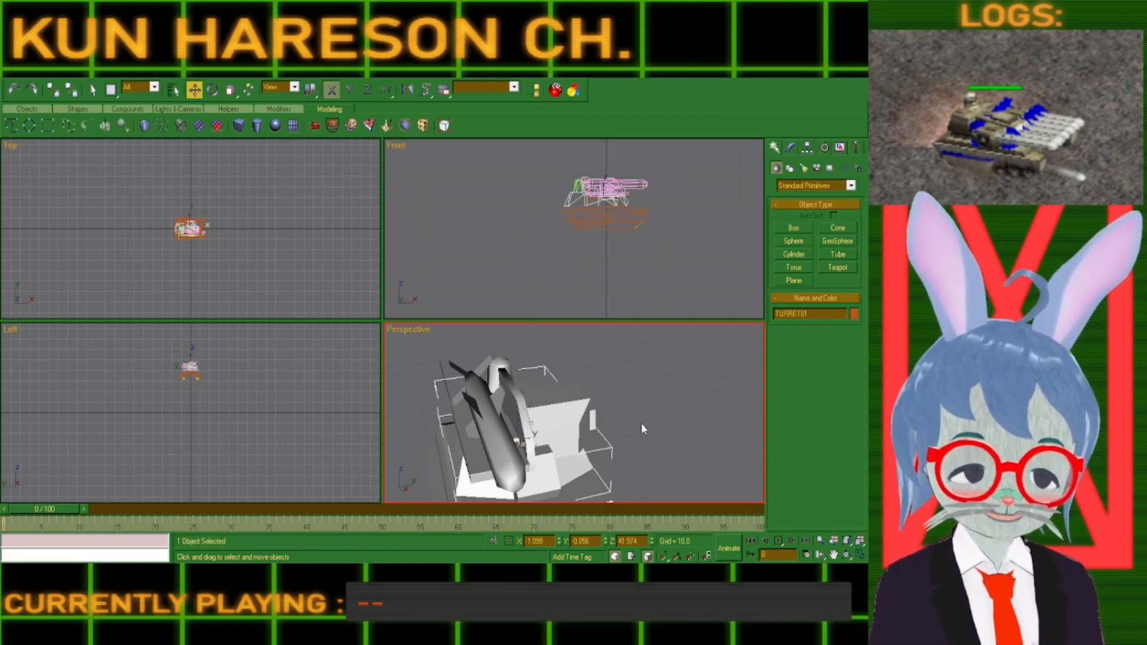
{"action": "left_click", "coordinate": [702, 454]}
Examine the combined tank from several angles to check how the missile turret sits on the hull.
{"action": "middle_click_drag", "start_coordinate": [604, 239], "coordinate": [648, 256]}
{"action": "left_click", "coordinate": [847, 555]}
{"action": "left_click", "coordinate": [561, 433]}
{"action": "left_click_drag", "start_coordinate": [562, 433], "coordinate": [616, 436]}
{"action": "right_click", "coordinate": [548, 402]}
{"action": "left_click", "coordinate": [479, 418]}
{"action": "left_click", "coordinate": [847, 554]}
{"action": "right_click", "coordinate": [617, 436]}
{"action": "left_click", "coordinate": [702, 465]}
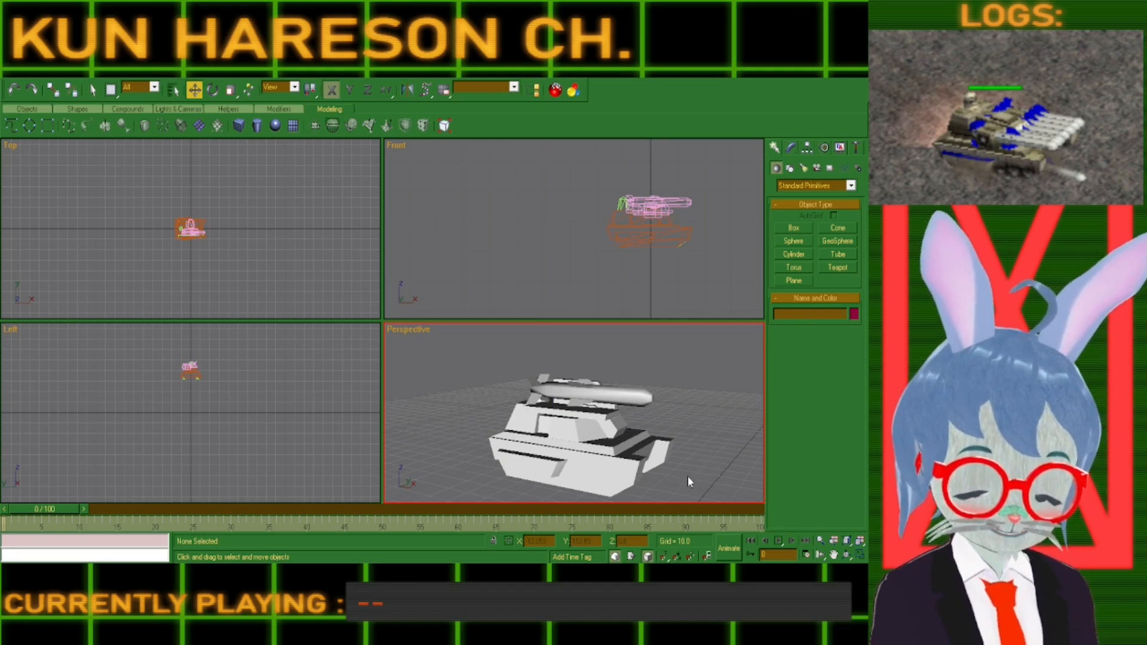
{"action": "left_click", "coordinate": [833, 555]}
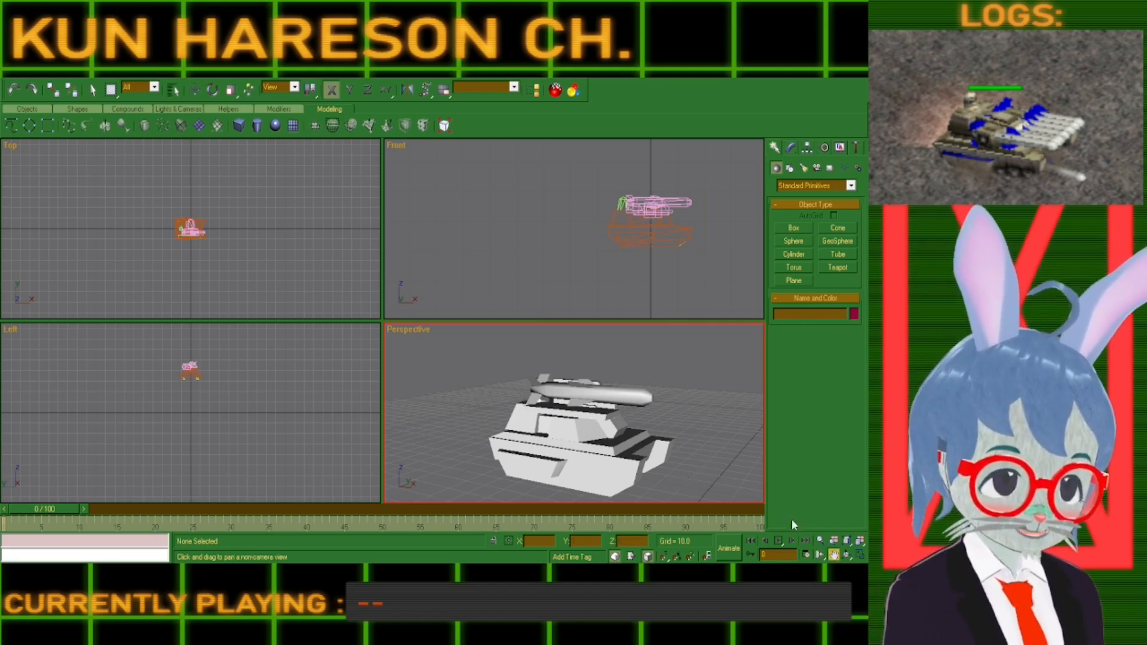
{"action": "left_click_drag", "start_coordinate": [700, 453], "coordinate": [695, 438]}
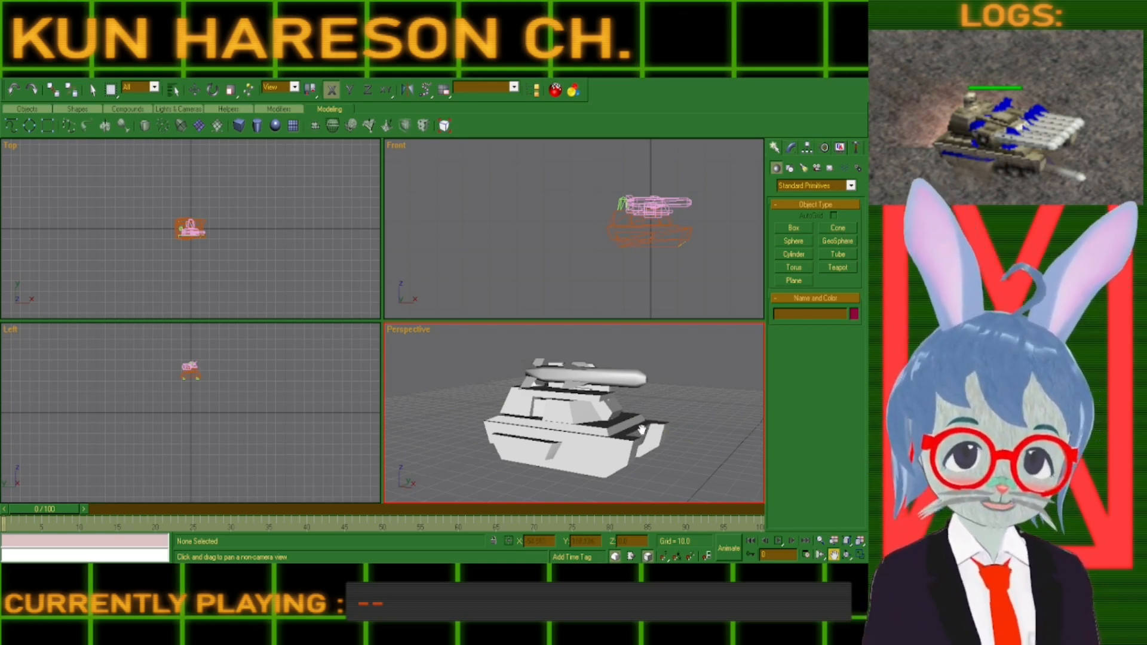
{"action": "left_click_drag", "start_coordinate": [652, 396], "coordinate": [666, 412]}
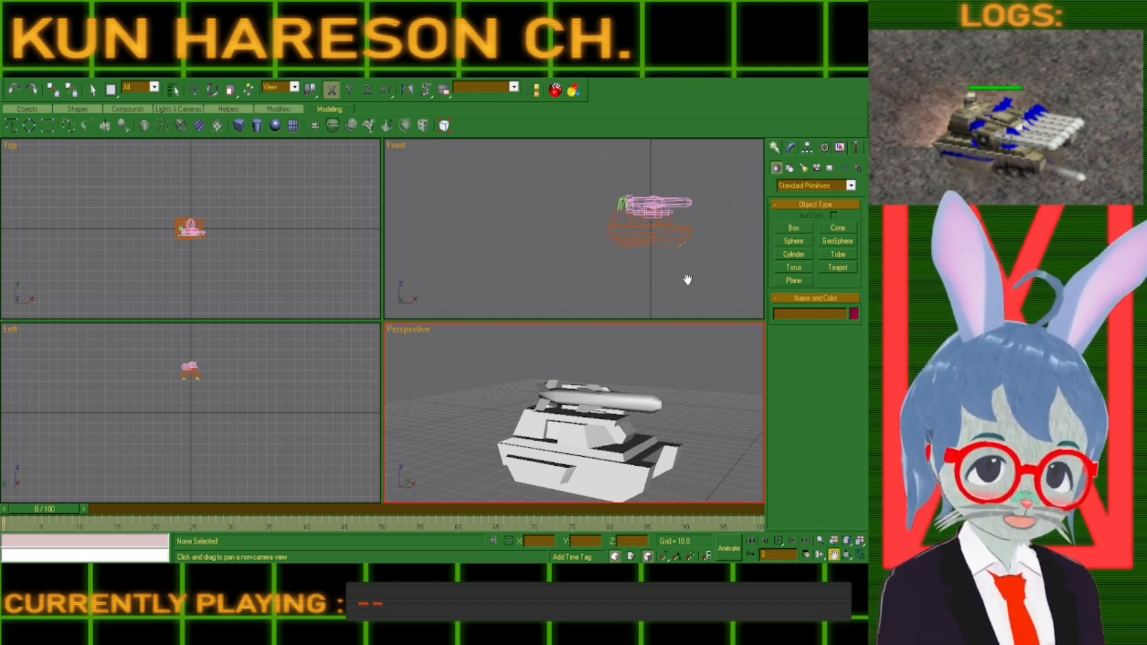
{"action": "left_click_drag", "start_coordinate": [632, 234], "coordinate": [620, 241]}
{"action": "left_click_drag", "start_coordinate": [621, 434], "coordinate": [621, 435]}
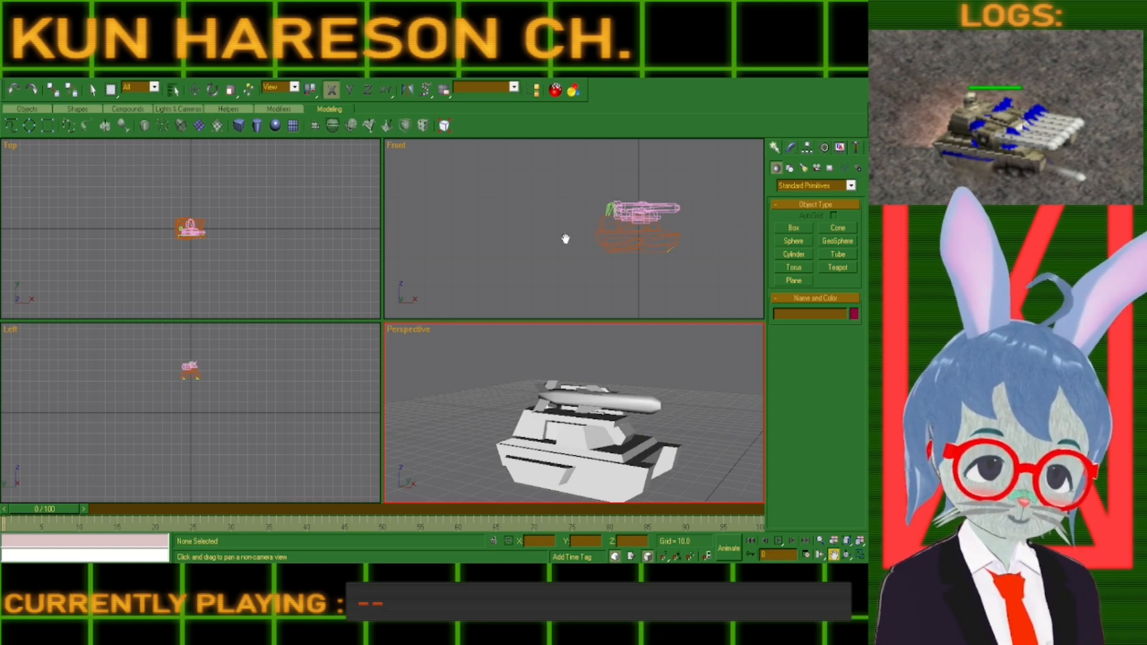
{"action": "left_click", "coordinate": [847, 554]}
{"action": "left_click_drag", "start_coordinate": [584, 424], "coordinate": [567, 396]}
{"action": "right_click", "coordinate": [530, 447]}
Raise the missile launcher part (TURRETEL) about 4.3 units above the turret base in the front view.
{"action": "left_click", "coordinate": [834, 555]}
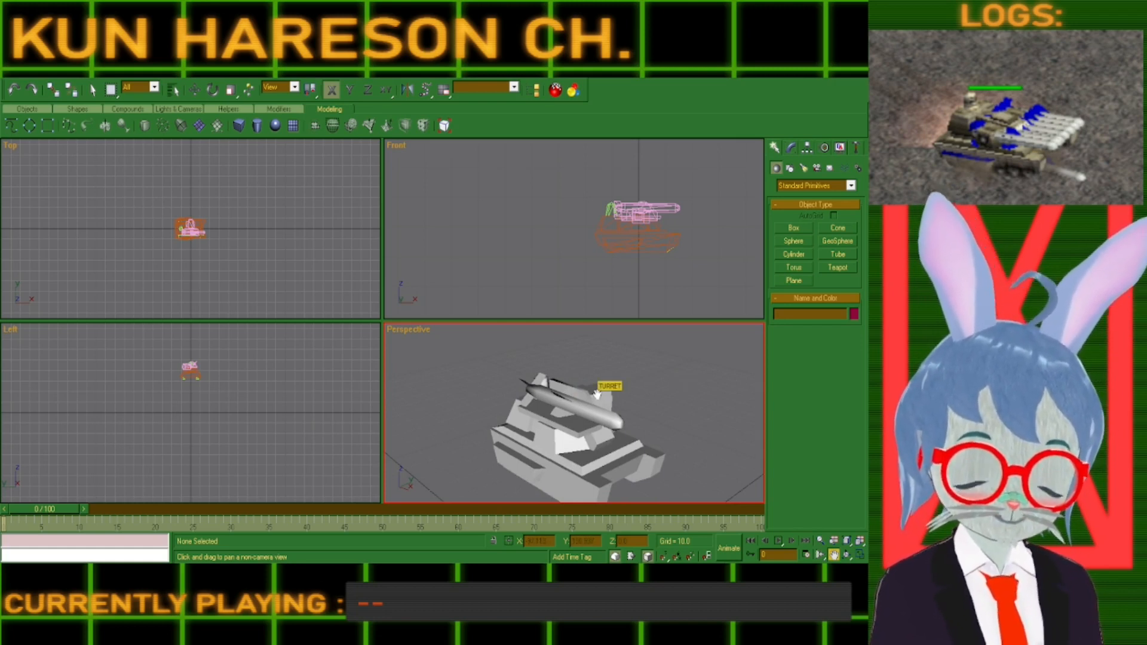
{"action": "left_click", "coordinate": [616, 397]}
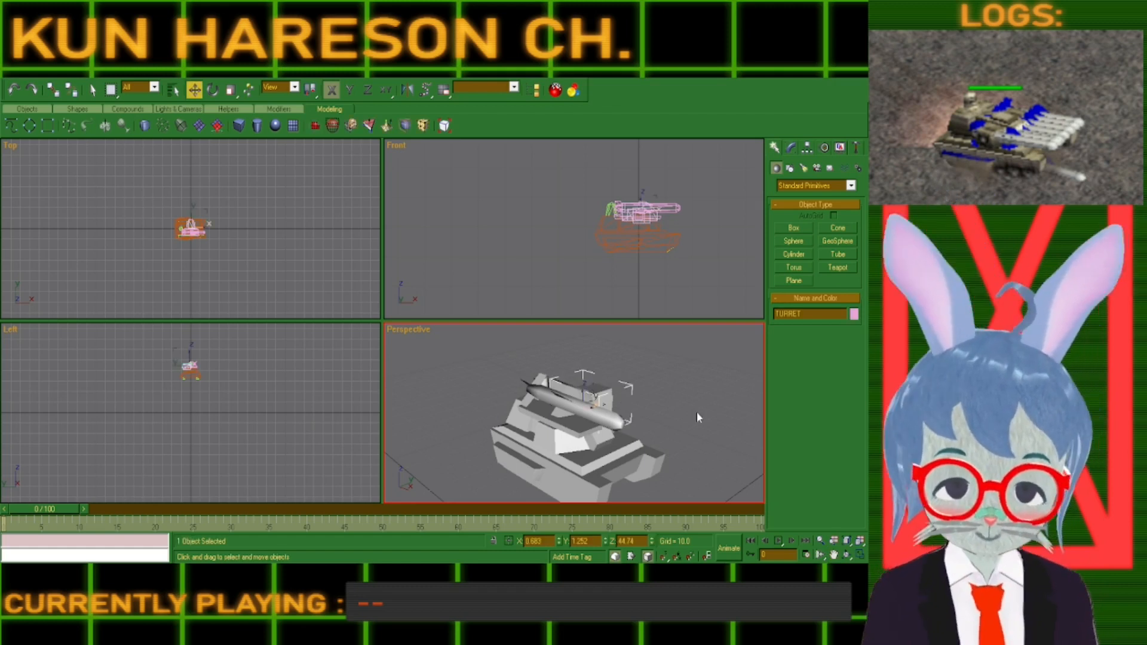
{"action": "middle_click_drag", "start_coordinate": [624, 420], "coordinate": [528, 439], "text": "alt"}
{"action": "middle_click_drag", "start_coordinate": [213, 225], "coordinate": [225, 222]}
{"action": "scroll", "coordinate": [226, 223], "scroll_direction": "up", "scroll_amount": 5}
{"action": "middle_click_drag", "start_coordinate": [594, 282], "coordinate": [610, 290]}
{"action": "scroll", "coordinate": [620, 216], "scroll_direction": "up", "scroll_amount": 5}
{"action": "middle_click_drag", "start_coordinate": [680, 215], "coordinate": [637, 253]}
{"action": "key", "text": "w"}
{"action": "left_click", "coordinate": [619, 213]}
{"action": "left_click_drag", "start_coordinate": [617, 227], "coordinate": [617, 196]}
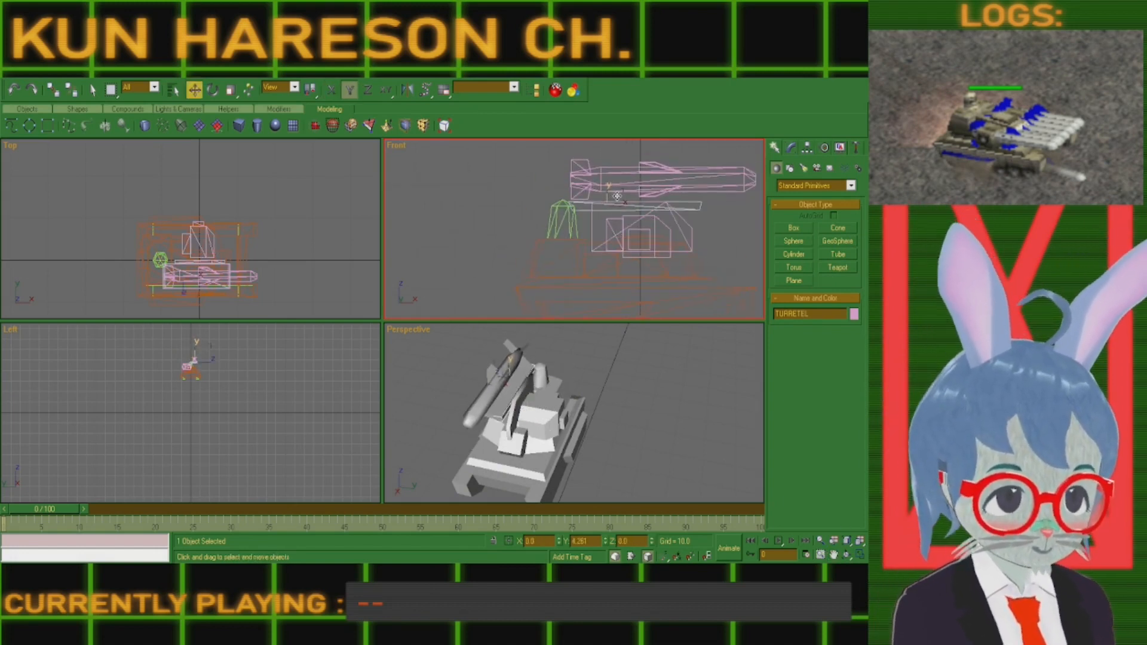
Adjust the missile turret's position and shift its outer vertices slightly in the top view.
{"action": "left_click", "coordinate": [696, 269]}
{"action": "key", "text": "1"}
{"action": "middle_click_drag", "start_coordinate": [160, 270], "coordinate": [187, 225]}
{"action": "scroll", "coordinate": [187, 226], "scroll_direction": "up", "scroll_amount": 5}
{"action": "left_click_drag", "start_coordinate": [218, 241], "coordinate": [218, 225]}
{"action": "middle_click_drag", "start_coordinate": [219, 222], "coordinate": [210, 268]}
{"action": "left_click_drag", "start_coordinate": [119, 167], "coordinate": [298, 205]}
{"action": "left_click_drag", "start_coordinate": [222, 183], "coordinate": [222, 190]}
Move the turret assembly sideways onto the hull's centre line and raise it slightly in the left view.
{"action": "middle_click_drag", "start_coordinate": [526, 427], "coordinate": [567, 373], "text": "alt"}
{"action": "left_click", "coordinate": [774, 147]}
{"action": "left_click", "coordinate": [557, 402]}
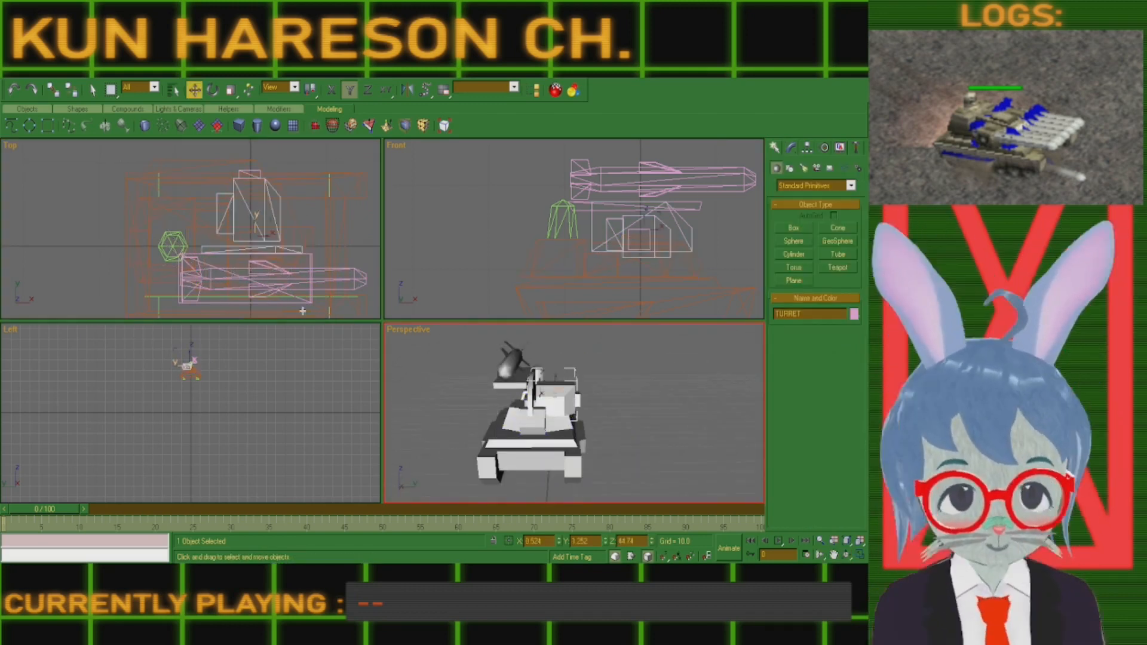
{"action": "key", "text": "ctrl+z"}
{"action": "scroll", "coordinate": [188, 361], "scroll_direction": "up", "scroll_amount": 8}
{"action": "left_click_drag", "start_coordinate": [202, 397], "coordinate": [217, 375]}
{"action": "left_click", "coordinate": [533, 343]}
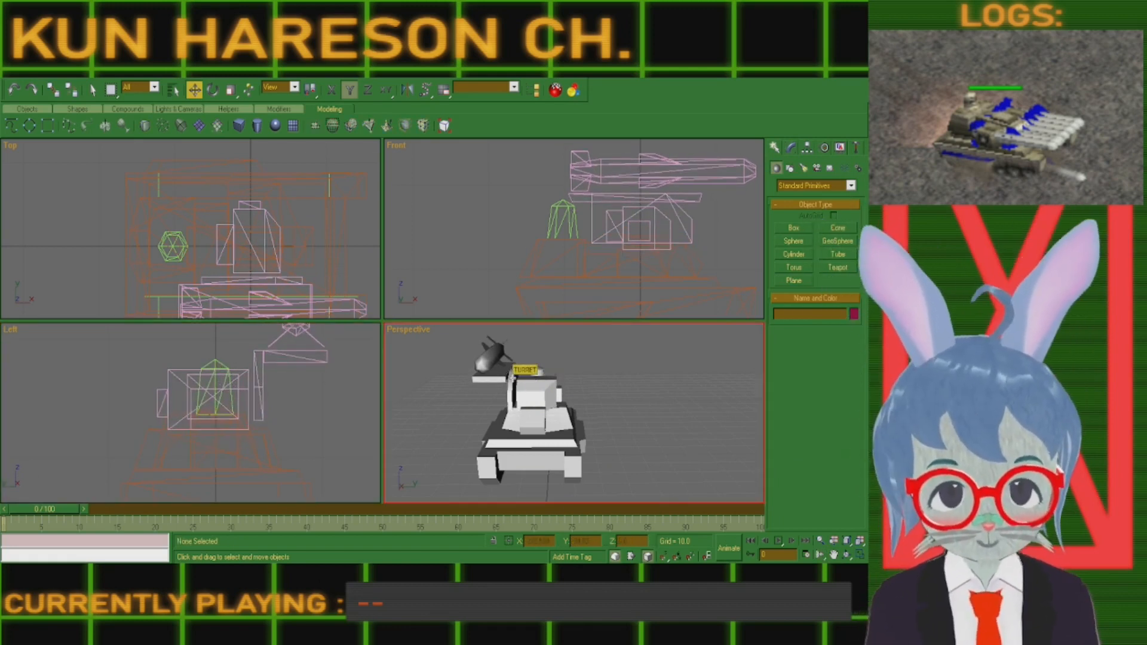
Delete the vertices of the side support arm from the turret mesh.
{"action": "left_click", "coordinate": [512, 377]}
{"action": "left_click", "coordinate": [807, 147]}
{"action": "left_click", "coordinate": [816, 227]}
{"action": "middle_click_drag", "start_coordinate": [244, 253], "coordinate": [231, 207]}
{"action": "left_click", "coordinate": [791, 147]}
{"action": "left_click", "coordinate": [787, 327]}
{"action": "scroll", "coordinate": [346, 370], "scroll_direction": "up", "scroll_amount": 2}
{"action": "left_click_drag", "start_coordinate": [211, 336], "coordinate": [246, 449]}
{"action": "key", "text": "Delete"}
{"action": "scroll", "coordinate": [253, 435], "scroll_direction": "down", "scroll_amount": 2}
Move the missile launcher sideways in the left view so it sits centred above the turret.
{"action": "left_click", "coordinate": [775, 147]}
{"action": "left_click", "coordinate": [278, 376]}
{"action": "left_click_drag", "start_coordinate": [279, 376], "coordinate": [194, 376]}
{"action": "left_click", "coordinate": [280, 388]}
Move the LASER part from behind the turret to a spot ahead of it.
{"action": "middle_click_drag", "start_coordinate": [538, 394], "coordinate": [633, 412], "text": "alt"}
{"action": "left_click", "coordinate": [579, 391]}
{"action": "left_click_drag", "start_coordinate": [580, 391], "coordinate": [675, 384]}
{"action": "middle_click_drag", "start_coordinate": [685, 264], "coordinate": [599, 266]}
{"action": "scroll", "coordinate": [633, 406], "scroll_direction": "up", "scroll_amount": 3}
{"action": "middle_click_drag", "start_coordinate": [633, 412], "coordinate": [549, 415], "text": "alt"}
Center the LASER part's pivot, lower it to the part's base, and tilt the part forward about 42 degrees.
{"action": "left_click", "coordinate": [807, 148]}
{"action": "left_click", "coordinate": [816, 228]}
{"action": "left_click", "coordinate": [814, 293]}
{"action": "left_click_drag", "start_coordinate": [635, 221], "coordinate": [635, 240]}
{"action": "left_click", "coordinate": [791, 147]}
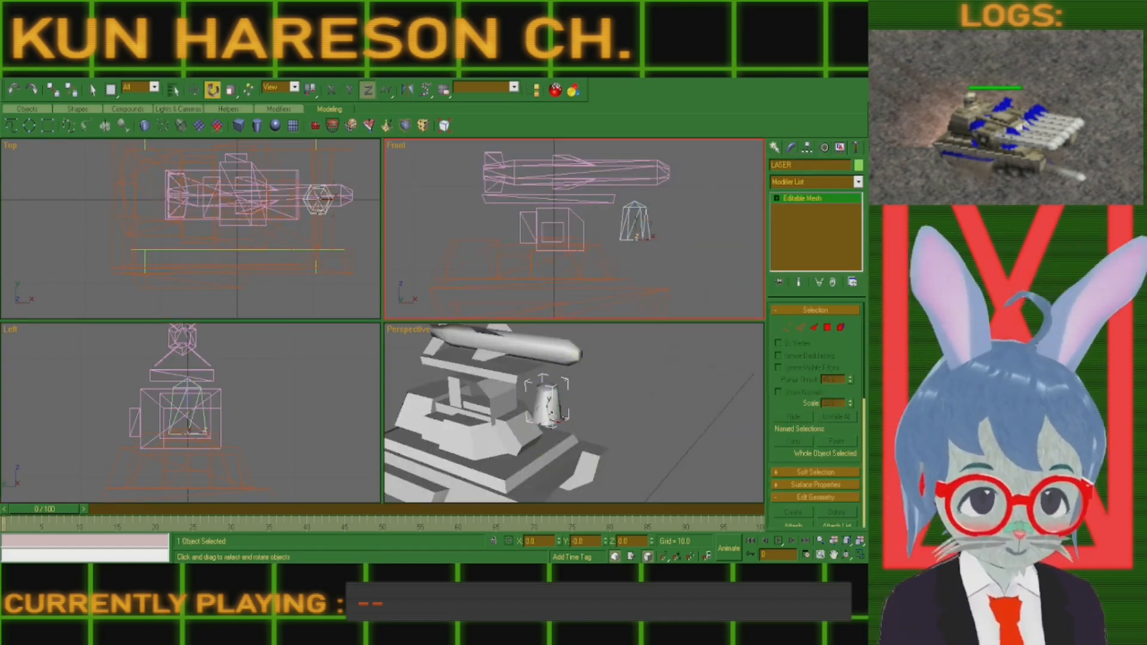
{"action": "left_click_drag", "start_coordinate": [557, 414], "coordinate": [568, 476]}
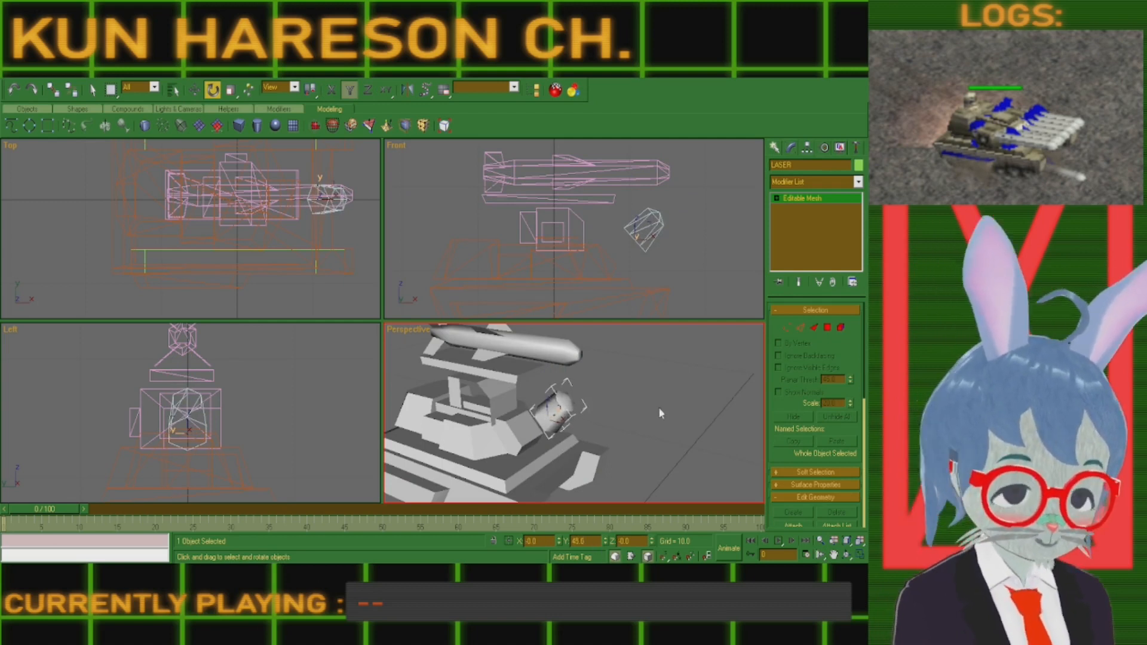
Move the tilted LASER part down and back against the sloped front of the hull's upper structure.
{"action": "left_click", "coordinate": [774, 147]}
{"action": "left_click", "coordinate": [194, 90]}
{"action": "left_click_drag", "start_coordinate": [634, 222], "coordinate": [604, 244]}
{"action": "left_click_drag", "start_coordinate": [622, 259], "coordinate": [616, 259]}
{"action": "left_click", "coordinate": [710, 246]}
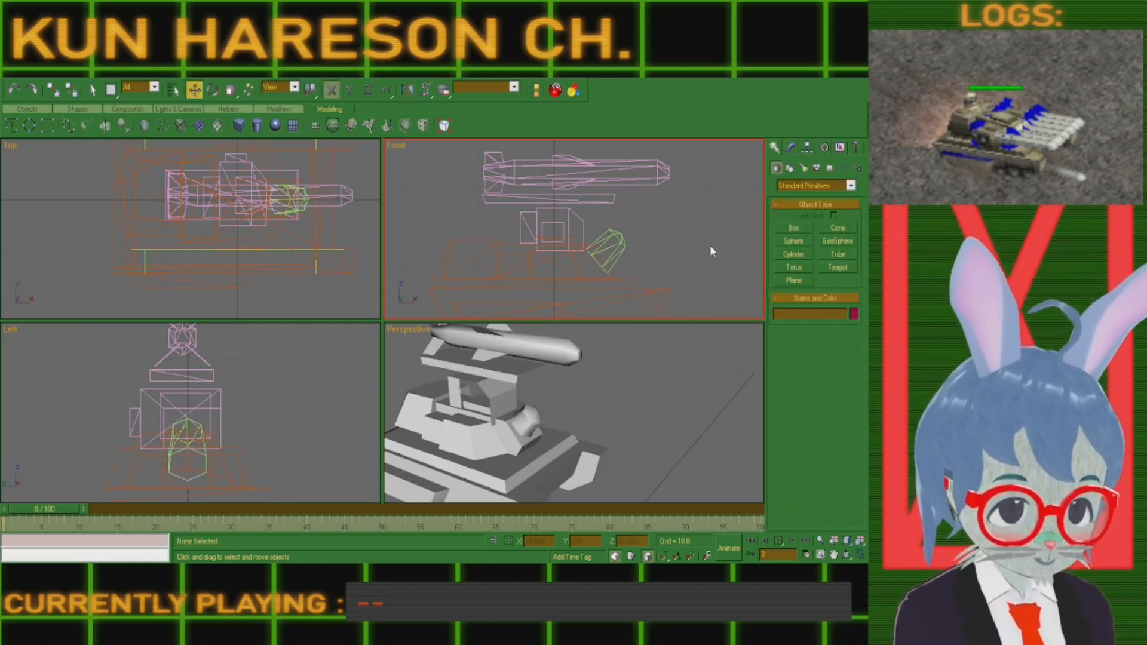
Move the turret back and slightly up to about X -2.74, Z 46.26, and rename it SUB.
{"action": "left_click", "coordinate": [569, 226]}
{"action": "left_click_drag", "start_coordinate": [565, 221], "coordinate": [543, 222]}
{"action": "left_click_drag", "start_coordinate": [535, 209], "coordinate": [534, 205]}
{"action": "left_click_drag", "start_coordinate": [813, 314], "coordinate": [691, 314]}
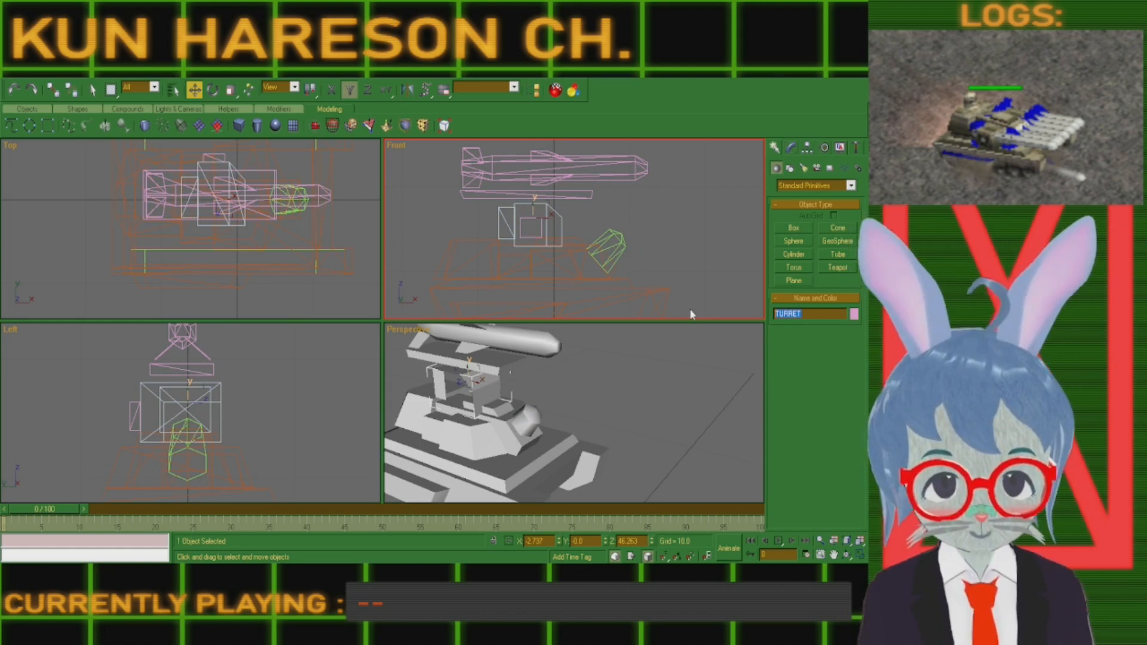
Place a mirrored copy of the SUB turret block edge to edge beside the original.
{"action": "left_click", "coordinate": [479, 380]}
{"action": "left_click_drag", "start_coordinate": [480, 380], "coordinate": [422, 418]}
{"action": "left_click", "coordinate": [846, 555]}
{"action": "left_click_drag", "start_coordinate": [573, 406], "coordinate": [508, 418]}
{"action": "right_click", "coordinate": [465, 241]}
{"action": "middle_click_drag", "start_coordinate": [269, 418], "coordinate": [226, 401]}
{"action": "left_click_drag", "start_coordinate": [276, 387], "coordinate": [220, 387]}
Copy the HOUSECOLOR side panel to the new block's outer side and attach the two SUB halves into one mesh.
{"action": "left_click", "coordinate": [92, 396]}
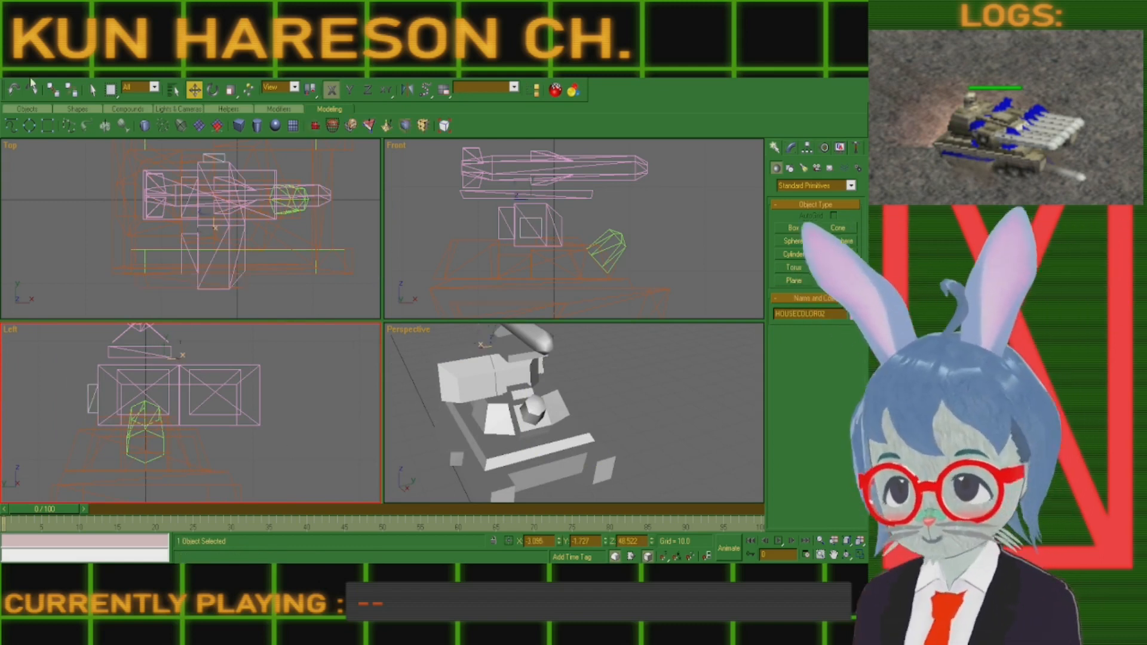
{"action": "left_click", "coordinate": [52, 90]}
{"action": "left_click", "coordinate": [466, 373]}
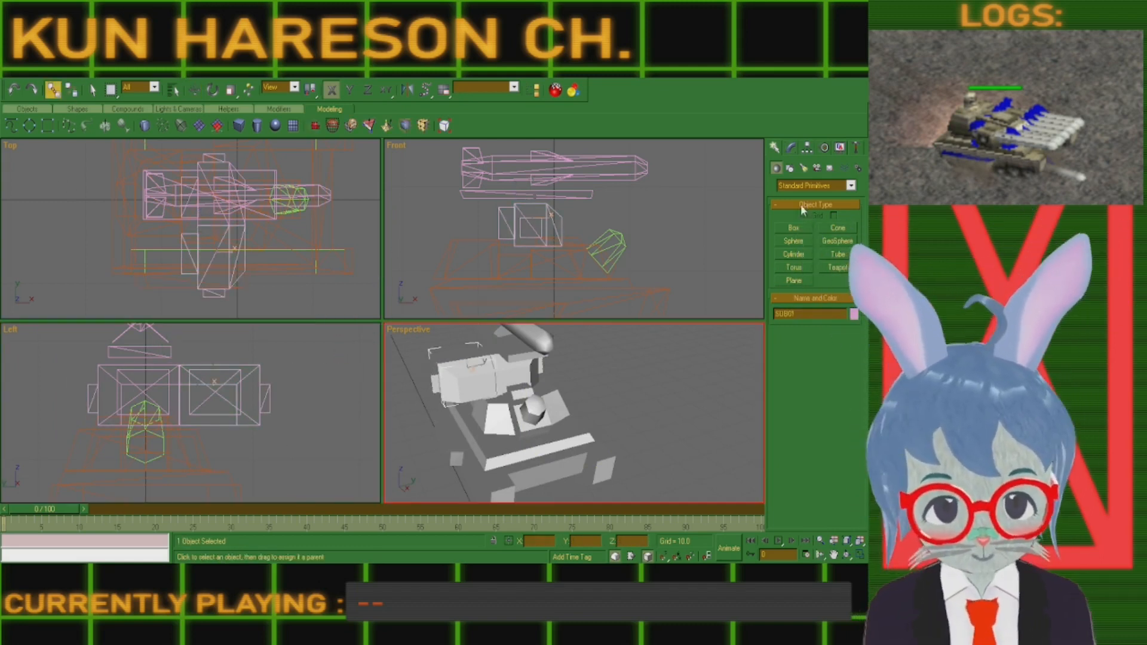
{"action": "left_click", "coordinate": [807, 147]}
{"action": "left_click", "coordinate": [791, 148]}
{"action": "left_click", "coordinate": [795, 454]}
{"action": "left_click", "coordinate": [466, 382]}
Set the joined SUB block's Y position to 0 and move it farther back along X.
{"action": "left_click", "coordinate": [775, 147]}
{"action": "left_click", "coordinate": [194, 89]}
{"action": "double_click", "coordinate": [538, 542]}
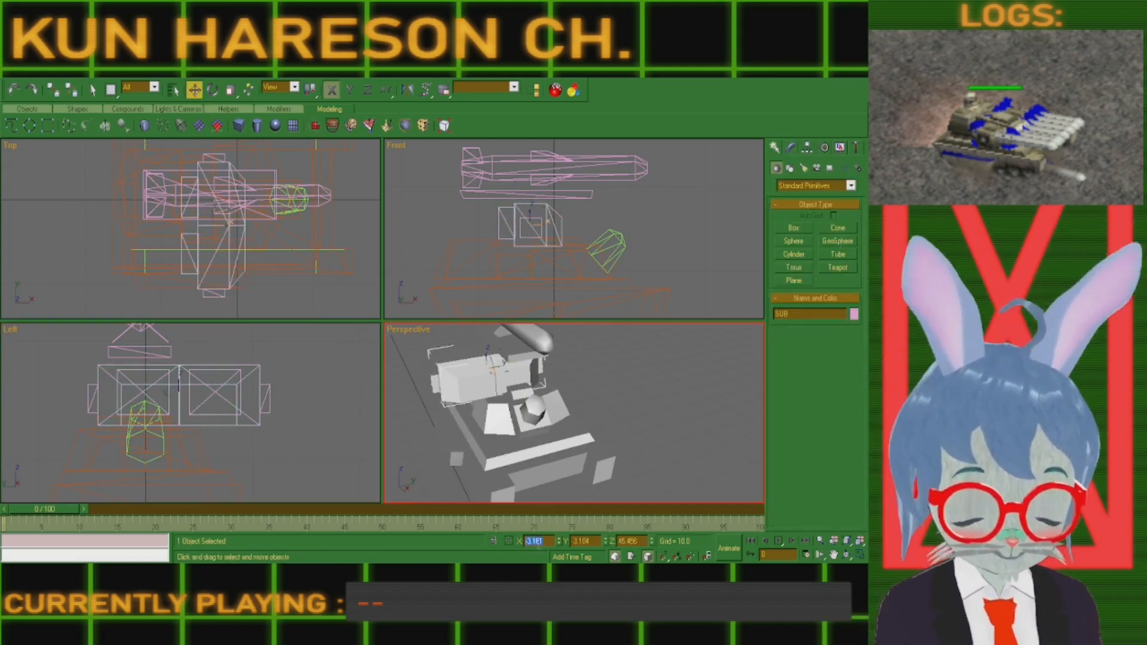
{"action": "type", "text": "0"}
{"action": "key", "text": "Tab"}
{"action": "type", "text": "0"}
{"action": "key", "text": "Return"}
{"action": "double_click", "coordinate": [538, 541]}
{"action": "type", "text": "-14"}
{"action": "key", "text": "Return"}
{"action": "left_click", "coordinate": [611, 389]}
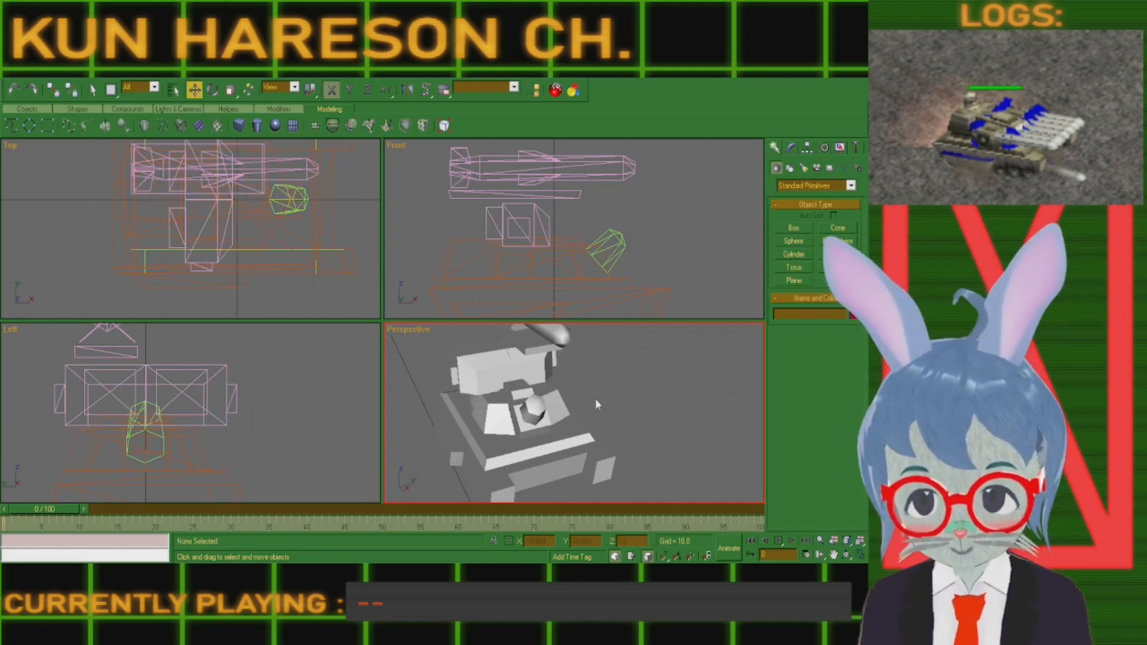
Center the TURRETEL launcher's pivot on the part and set its Y position to 0.
{"action": "left_click", "coordinate": [513, 195]}
{"action": "double_click", "coordinate": [584, 542]}
{"action": "type", "text": "0"}
{"action": "key", "text": "Return"}
{"action": "left_click", "coordinate": [807, 148]}
{"action": "scroll", "coordinate": [574, 412], "scroll_direction": "down", "scroll_amount": 5}
{"action": "middle_click_drag", "start_coordinate": [258, 414], "coordinate": [314, 397]}
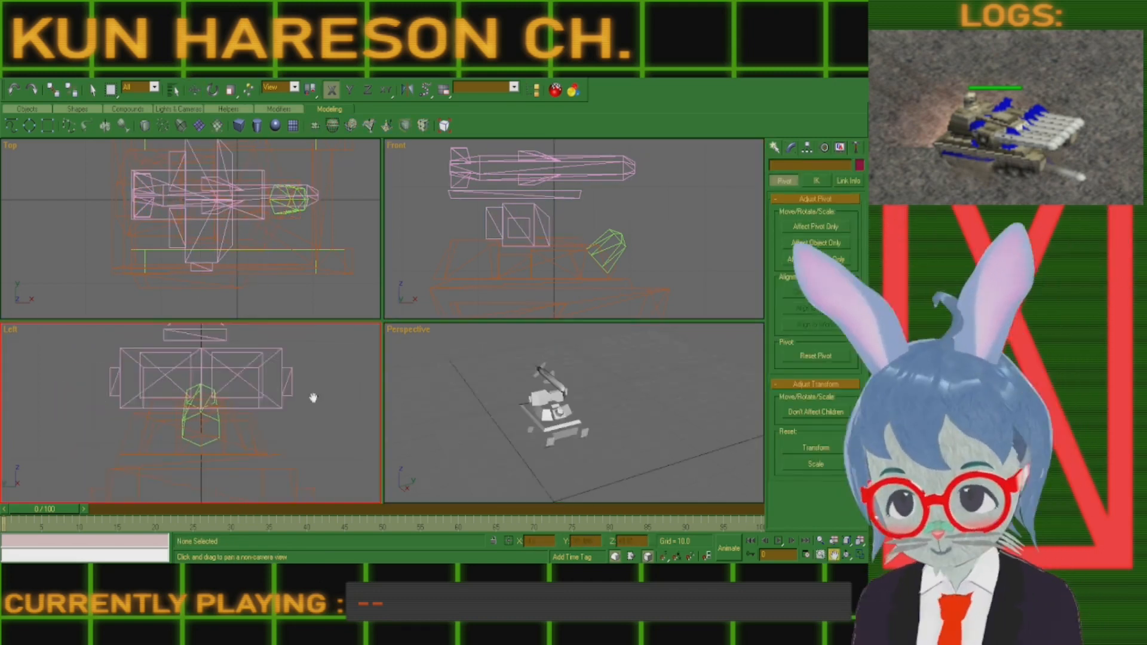
{"action": "scroll", "coordinate": [313, 412], "scroll_direction": "down", "scroll_amount": 5}
{"action": "scroll", "coordinate": [538, 412], "scroll_direction": "up", "scroll_amount": 8}
{"action": "left_click", "coordinate": [816, 226]}
{"action": "left_click", "coordinate": [775, 148]}
{"action": "double_click", "coordinate": [584, 542]}
{"action": "type", "text": "0"}
Reposition the TURRETEL launcher's pivot toward its rear in the front view.
{"action": "left_click", "coordinate": [807, 147]}
{"action": "left_click", "coordinate": [816, 227]}
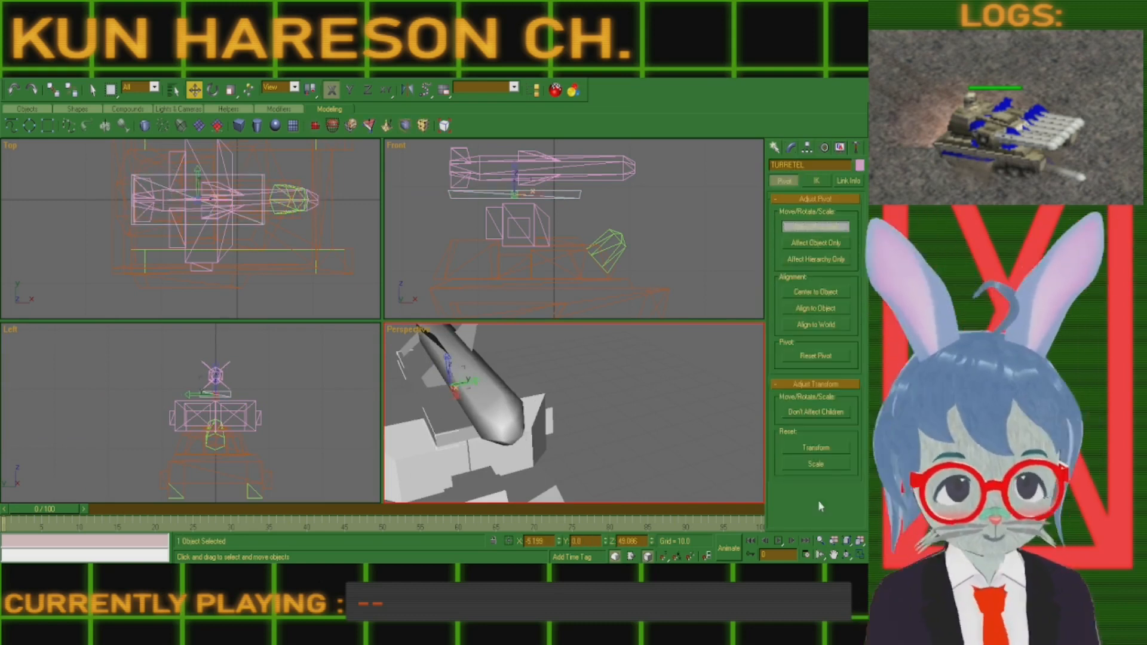
{"action": "middle_click_drag", "start_coordinate": [513, 215], "coordinate": [609, 244]}
{"action": "left_click_drag", "start_coordinate": [625, 224], "coordinate": [581, 194]}
Try rotating the missile launcher and undo the rotation.
{"action": "left_click", "coordinate": [775, 148]}
{"action": "key", "text": "e"}
{"action": "key", "text": "ctrl+z"}
{"action": "key", "text": "w"}
{"action": "key", "text": "e"}
{"action": "key", "text": "ctrl+z"}
{"action": "scroll", "coordinate": [516, 419], "scroll_direction": "down", "scroll_amount": 5}
{"action": "key", "text": "w"}
Lower the SUB block and pull its lower front vertices forward in the front view.
{"action": "left_click", "coordinate": [644, 257]}
{"action": "left_click_drag", "start_coordinate": [627, 255], "coordinate": [633, 285]}
{"action": "left_click", "coordinate": [791, 148]}
{"action": "left_click", "coordinate": [786, 327]}
{"action": "left_click_drag", "start_coordinate": [624, 275], "coordinate": [633, 275]}
Reshape SUB's lower and upper outer corners into a mount that reaches the hull and tapers toward the top.
{"action": "scroll", "coordinate": [197, 451], "scroll_direction": "up", "scroll_amount": 5}
{"action": "middle_click_drag", "start_coordinate": [161, 481], "coordinate": [105, 415]}
{"action": "left_click_drag", "start_coordinate": [77, 389], "coordinate": [104, 413]}
{"action": "left_click_drag", "start_coordinate": [305, 388], "coordinate": [327, 414], "text": "ctrl"}
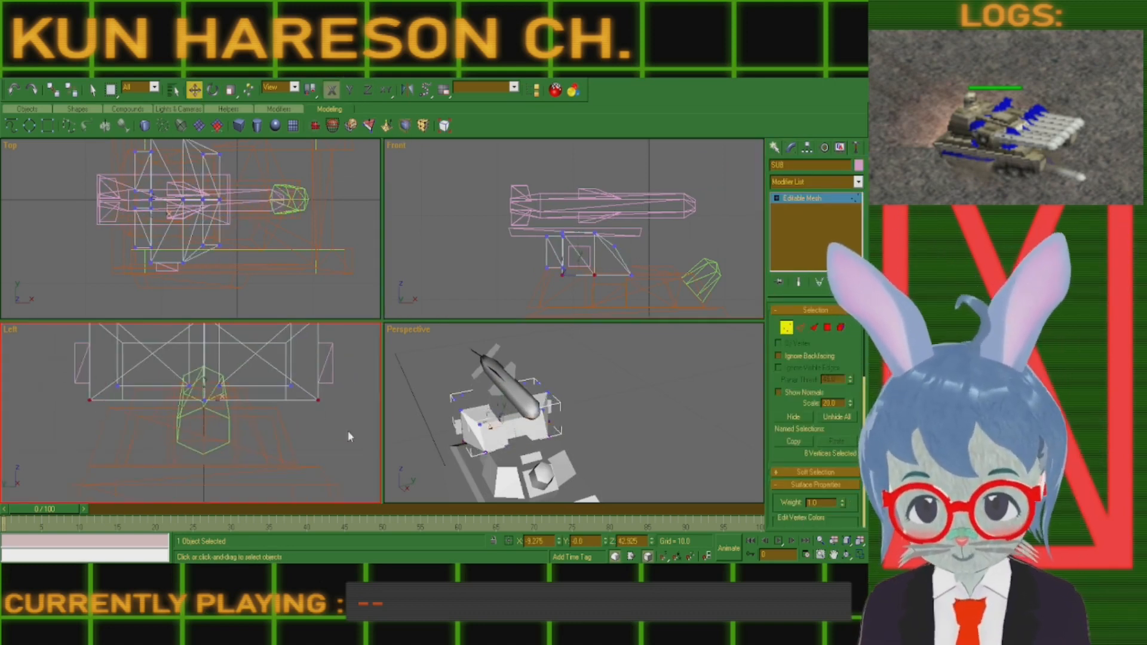
{"action": "middle_click_drag", "start_coordinate": [347, 431], "coordinate": [356, 459]}
{"action": "left_click_drag", "start_coordinate": [85, 335], "coordinate": [106, 372]}
{"action": "left_click_drag", "start_coordinate": [315, 334], "coordinate": [330, 373], "text": "ctrl"}
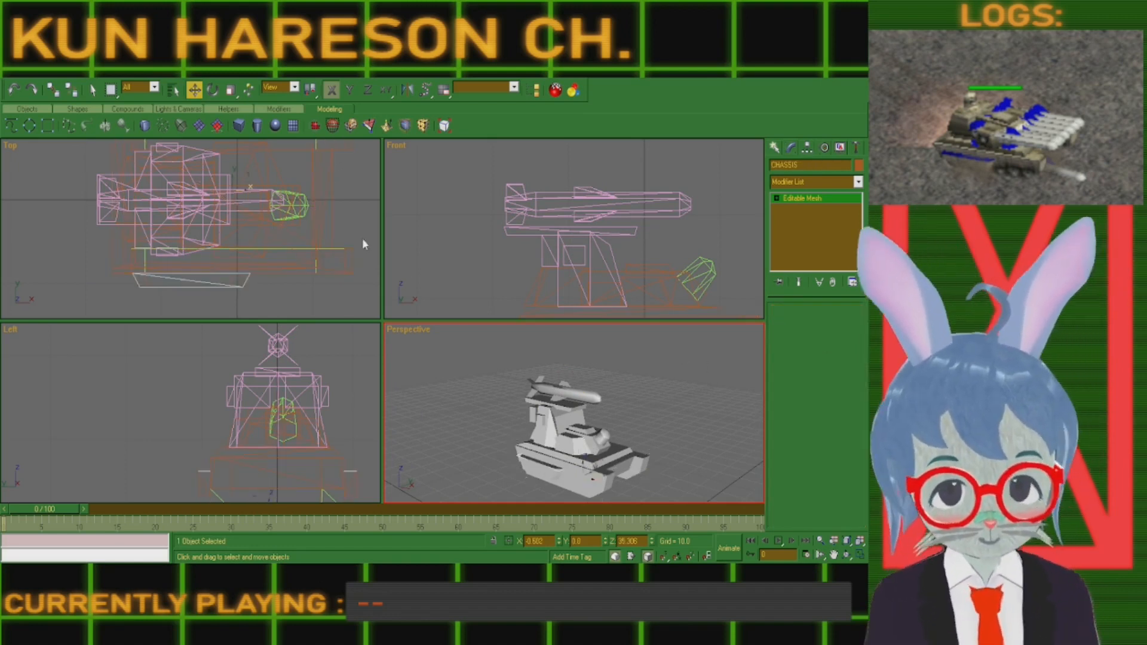
Copy the TURRETEL launcher plate to a position behind the original and name the copy BACK.
{"action": "left_click", "coordinate": [299, 377]}
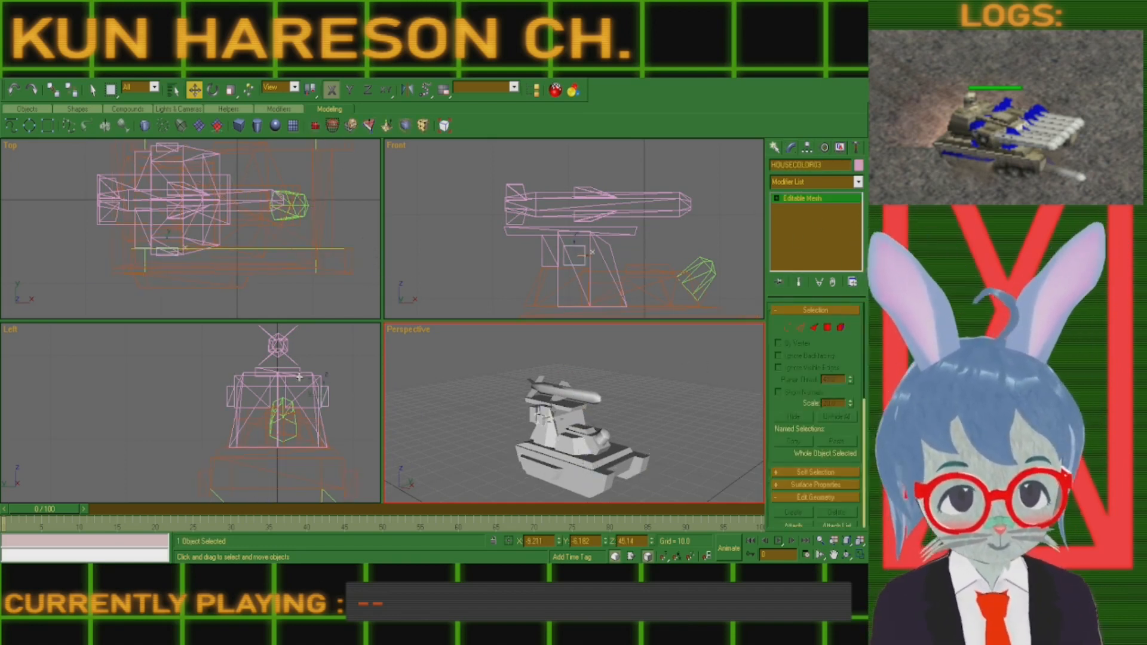
{"action": "left_click", "coordinate": [699, 414]}
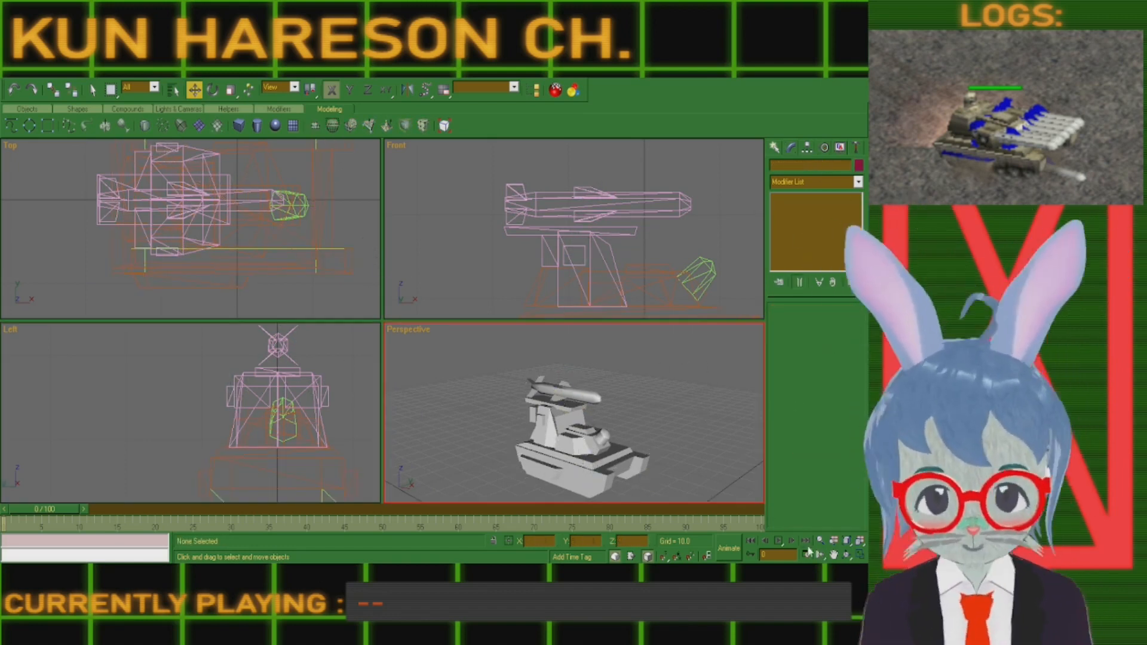
{"action": "left_click", "coordinate": [847, 555]}
{"action": "left_click_drag", "start_coordinate": [573, 418], "coordinate": [610, 412]}
{"action": "right_click", "coordinate": [609, 413]}
{"action": "left_click", "coordinate": [524, 408]}
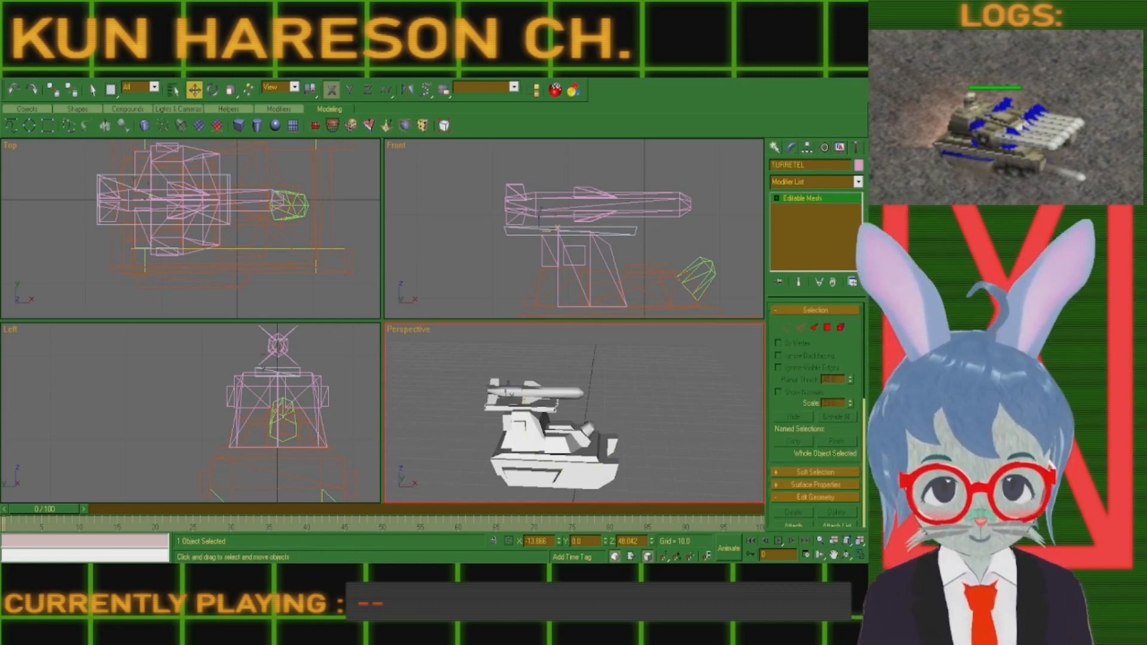
{"action": "left_click_drag", "start_coordinate": [512, 395], "coordinate": [433, 392]}
{"action": "left_click", "coordinate": [847, 555]}
{"action": "left_click_drag", "start_coordinate": [573, 412], "coordinate": [627, 389]}
Stand the BACK plate upright and move it against the rear end of the missile.
{"action": "left_click", "coordinate": [212, 90]}
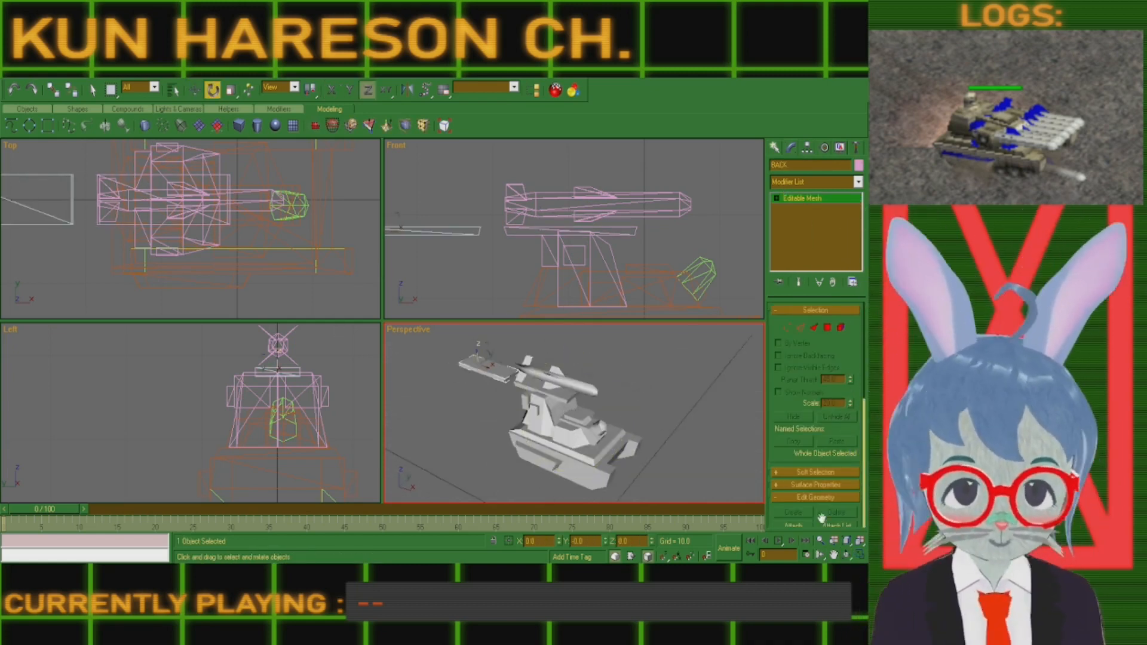
{"action": "left_click", "coordinate": [834, 555]}
{"action": "left_click_drag", "start_coordinate": [514, 251], "coordinate": [630, 250]}
{"action": "left_click", "coordinate": [806, 147]}
{"action": "left_click", "coordinate": [816, 227]}
{"action": "left_click", "coordinate": [791, 147]}
{"action": "left_click_drag", "start_coordinate": [530, 230], "coordinate": [625, 234]}
{"action": "left_click", "coordinate": [194, 89]}
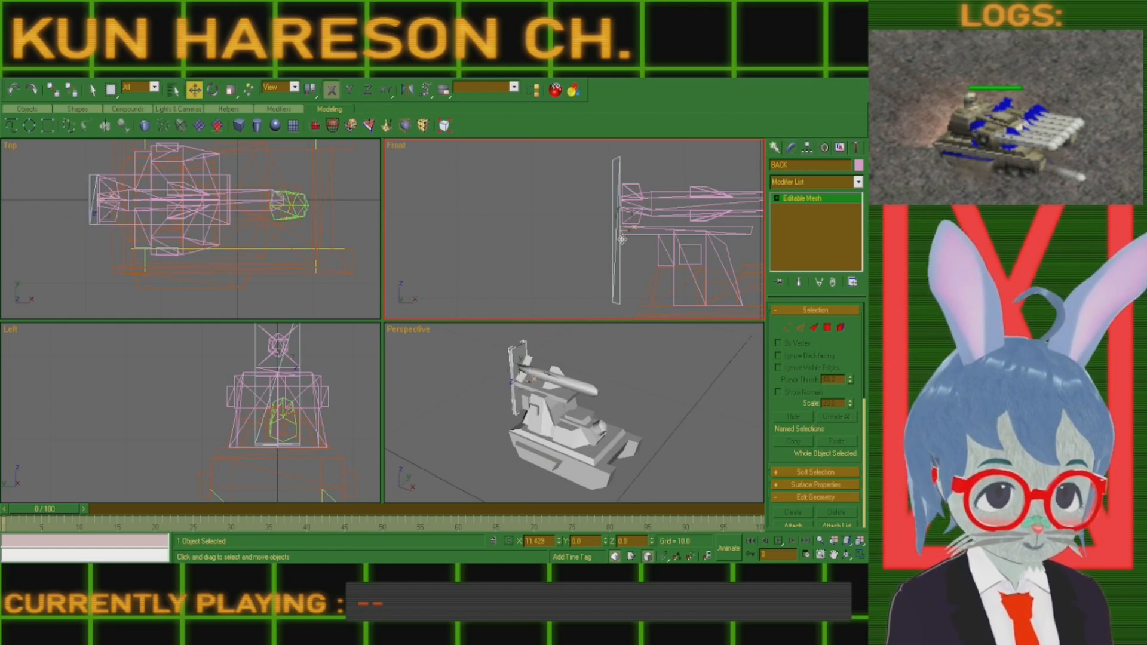
Shorten the upright BACK plate by raising its bottom vertices to the launcher plate and lowering its top vertices.
{"action": "left_click", "coordinate": [786, 327]}
{"action": "left_click_drag", "start_coordinate": [617, 302], "coordinate": [617, 227]}
{"action": "left_click_drag", "start_coordinate": [607, 147], "coordinate": [617, 169]}
Copy the TURRETEL plate edge to edge on both sides of the original, about 5.97 units out.
{"action": "left_click", "coordinate": [52, 90]}
{"action": "left_click", "coordinate": [558, 394]}
{"action": "left_click", "coordinate": [25, 74]}
{"action": "left_click", "coordinate": [194, 89]}
{"action": "left_click", "coordinate": [332, 89]}
{"action": "scroll", "coordinate": [263, 371], "scroll_direction": "up", "scroll_amount": 3}
{"action": "middle_click_drag", "start_coordinate": [277, 362], "coordinate": [228, 415]}
{"action": "left_click_drag", "start_coordinate": [268, 414], "coordinate": [205, 414], "text": "shift"}
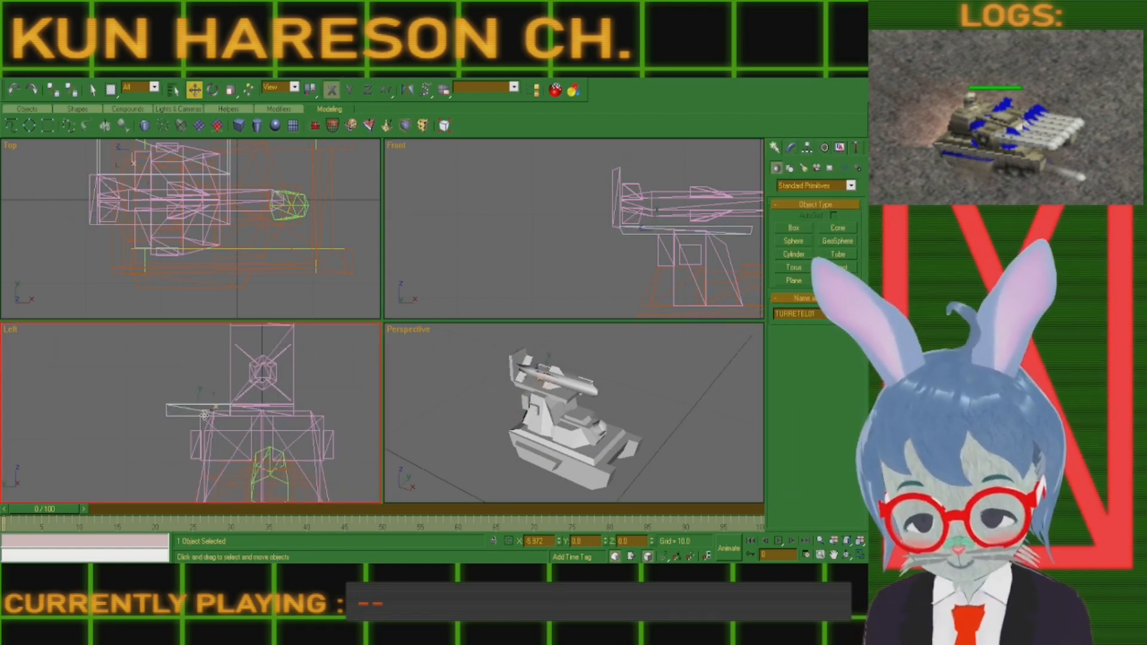
{"action": "scroll", "coordinate": [119, 403], "scroll_direction": "down", "scroll_amount": 2}
Copy the outer TURRETEL plates outward once more on each side, to about 11.86 units from the centre.
{"action": "left_click", "coordinate": [162, 411]}
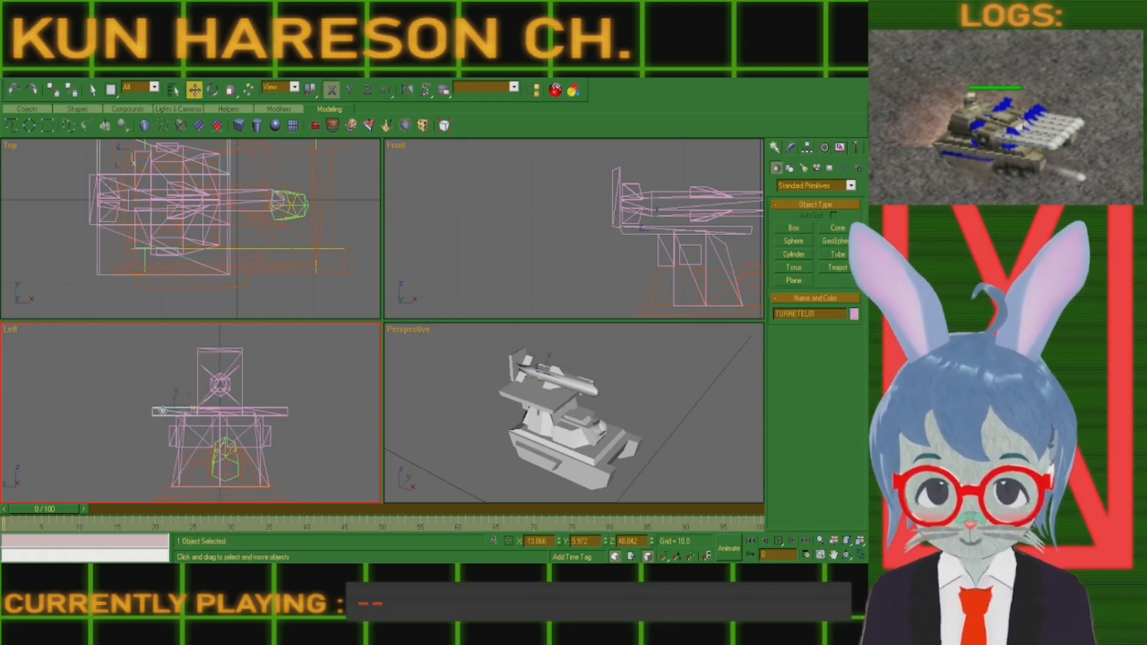
{"action": "left_click_drag", "start_coordinate": [179, 411], "coordinate": [137, 410], "text": "shift"}
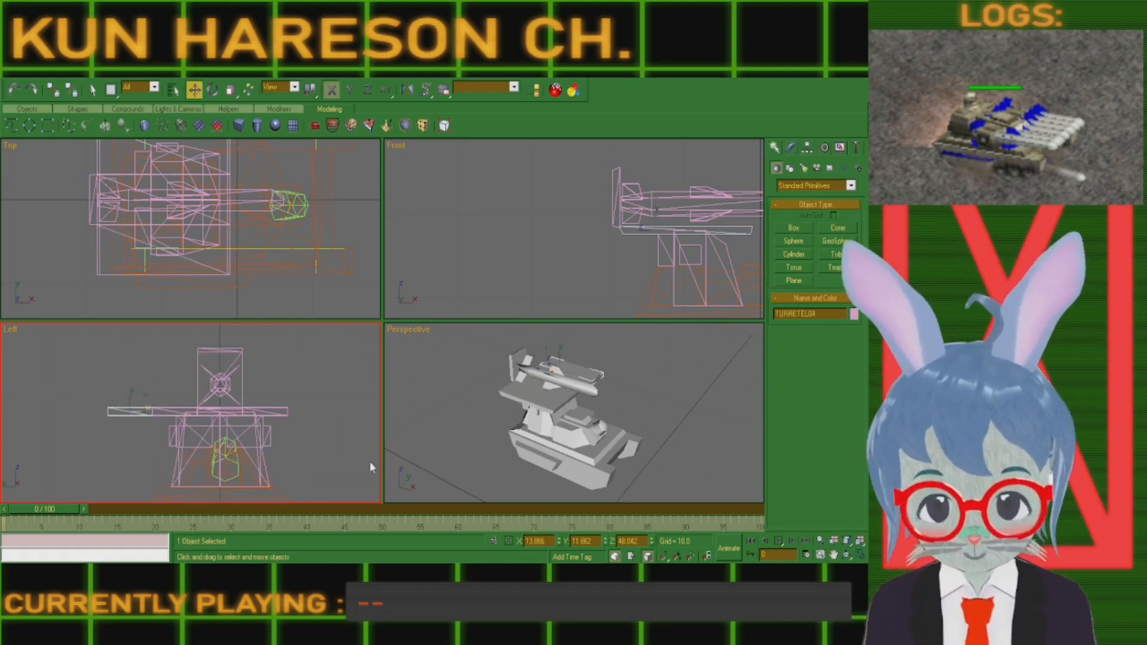
{"action": "left_click", "coordinate": [370, 463]}
{"action": "left_click", "coordinate": [127, 373]}
Stretch the BACK plate's side vertices outward to span the full width of the launcher plates.
{"action": "left_click", "coordinate": [565, 400]}
{"action": "left_click", "coordinate": [53, 89]}
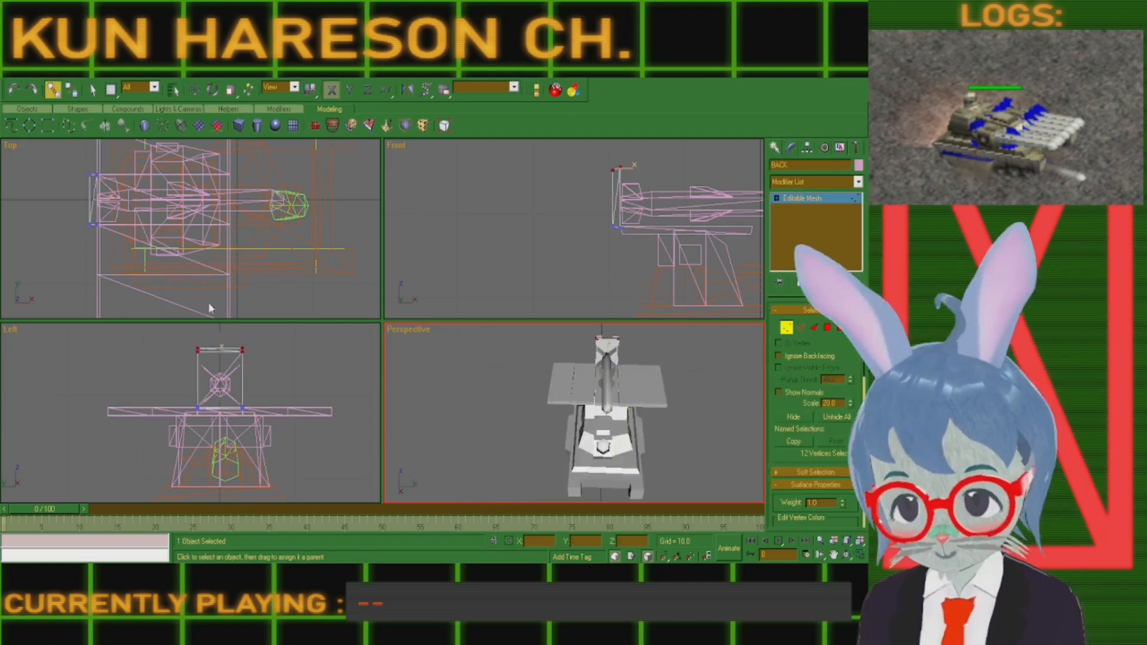
{"action": "left_click", "coordinate": [195, 90]}
{"action": "left_click_drag", "start_coordinate": [182, 337], "coordinate": [209, 421]}
{"action": "left_click_drag", "start_coordinate": [198, 350], "coordinate": [108, 351]}
{"action": "left_click_drag", "start_coordinate": [230, 337], "coordinate": [257, 421]}
{"action": "left_click_drag", "start_coordinate": [243, 350], "coordinate": [333, 351]}
Lower the top vertices of the widened BACK plate slightly in the left view.
{"action": "left_click", "coordinate": [847, 555]}
{"action": "left_click_drag", "start_coordinate": [528, 407], "coordinate": [541, 385]}
{"action": "left_click", "coordinate": [195, 89]}
{"action": "left_click_drag", "start_coordinate": [84, 338], "coordinate": [358, 366]}
{"action": "left_click_drag", "start_coordinate": [219, 343], "coordinate": [220, 354]}
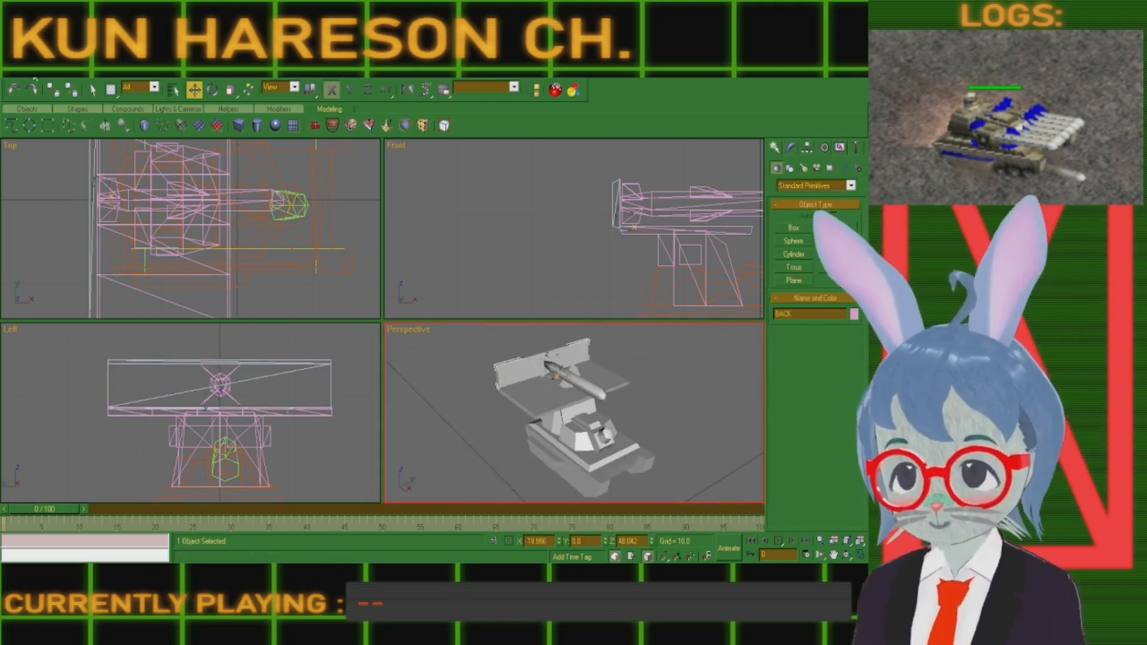
Name the copied plate SIDE, rotate it perpendicular to the BACK plate and move it to one side edge of the launcher platform.
{"action": "type", "text": "SIDE"}
{"action": "left_click", "coordinate": [213, 90]}
{"action": "left_click_drag", "start_coordinate": [546, 360], "coordinate": [546, 308]}
{"action": "left_click", "coordinate": [195, 90]}
{"action": "middle_click_drag", "start_coordinate": [614, 222], "coordinate": [494, 248]}
{"action": "left_click_drag", "start_coordinate": [503, 251], "coordinate": [617, 261]}
{"action": "middle_click_drag", "start_coordinate": [207, 379], "coordinate": [184, 389]}
{"action": "left_click_drag", "start_coordinate": [159, 409], "coordinate": [274, 409]}
Pull the SIDE plate's front vertices back in the front view to shorten it towards the platform's length.
{"action": "left_click", "coordinate": [790, 148]}
{"action": "left_click", "coordinate": [786, 327]}
{"action": "left_click_drag", "start_coordinate": [699, 185], "coordinate": [743, 271]}
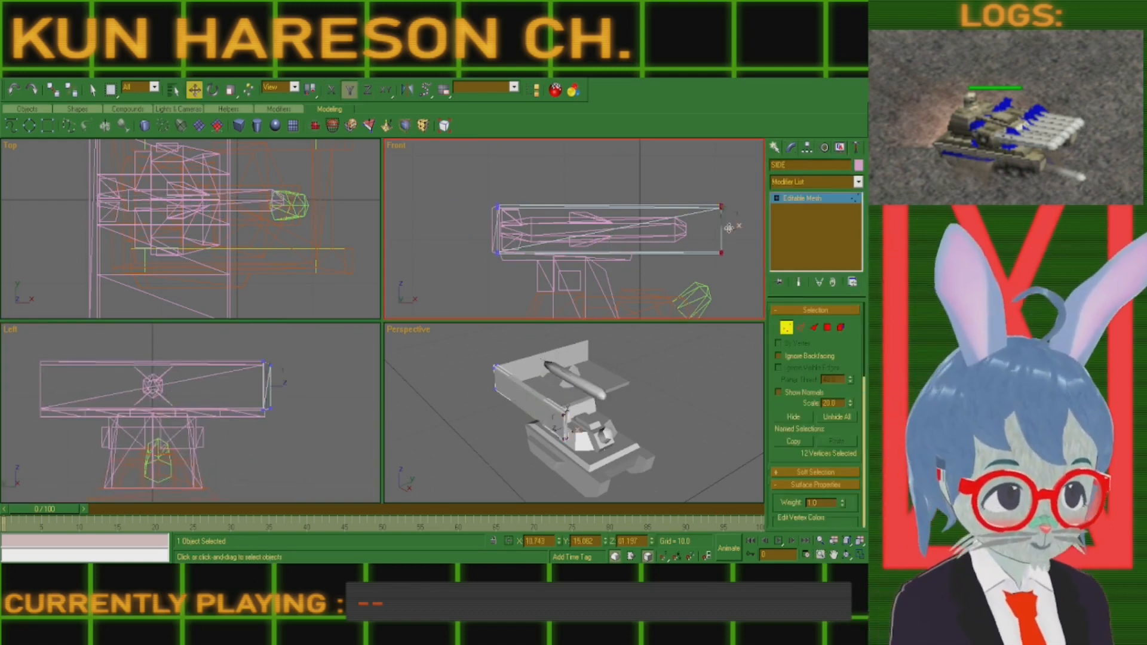
{"action": "left_click_drag", "start_coordinate": [729, 228], "coordinate": [647, 229]}
Try to mirror the SIDE plate as a copy and undo the attempt.
{"action": "left_click", "coordinate": [774, 147]}
{"action": "left_click", "coordinate": [408, 90]}
{"action": "left_click", "coordinate": [478, 249]}
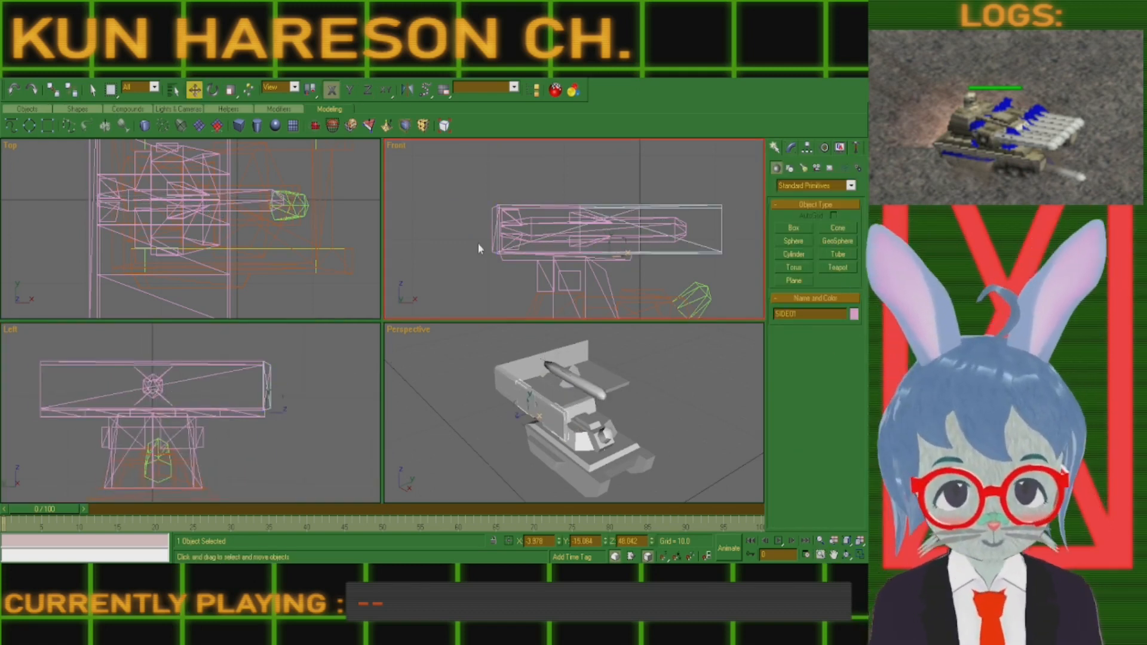
{"action": "right_click", "coordinate": [688, 416]}
{"action": "key", "text": "ctrl+z"}
{"action": "left_click", "coordinate": [408, 91]}
{"action": "key", "text": "ctrl+z"}
Make a mirrored SIDE01 copy of the side plate and centre its pivot on the object.
{"action": "mouse_move", "coordinate": [541, 407]}
{"action": "left_mouse_down"}
{"action": "mouse_move", "coordinate": [558, 403]}
{"action": "mouse_move", "coordinate": [528, 393]}
{"action": "mouse_move", "coordinate": [556, 396]}
{"action": "left_mouse_up"}
{"action": "left_click", "coordinate": [408, 91]}
{"action": "left_click", "coordinate": [396, 266]}
{"action": "left_click", "coordinate": [544, 383]}
{"action": "left_click", "coordinate": [807, 147]}
{"action": "left_click", "coordinate": [815, 226]}
{"action": "left_click", "coordinate": [815, 291]}
{"action": "left_click", "coordinate": [775, 148]}
{"action": "left_click", "coordinate": [660, 385]}
{"action": "left_click", "coordinate": [541, 391]}
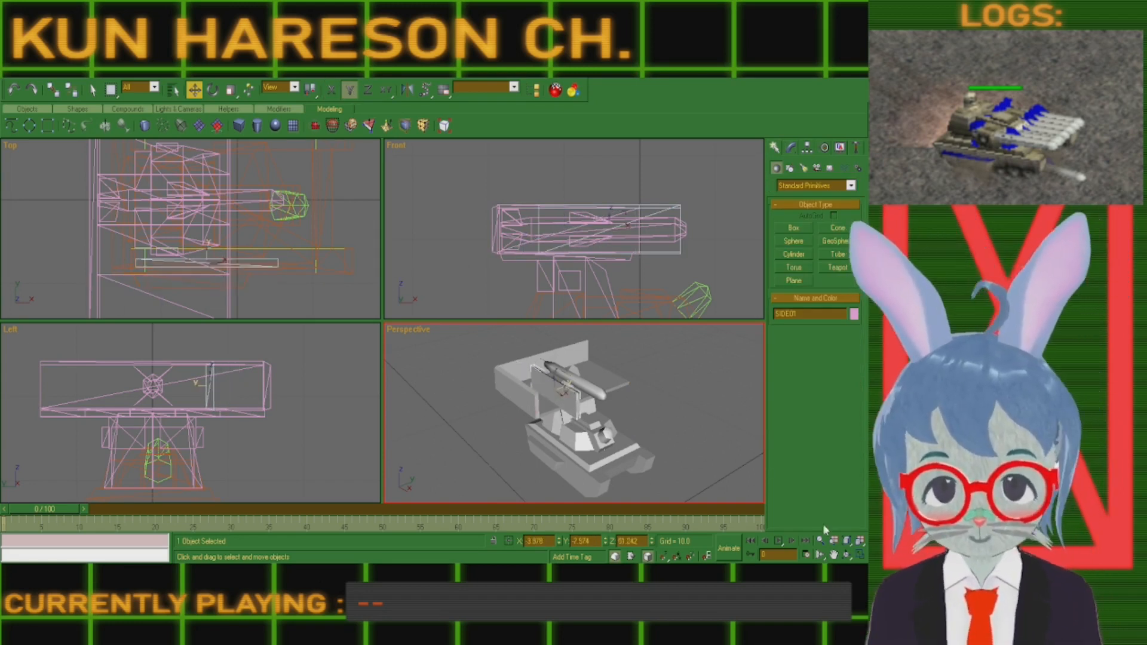
Move the SIDE01 plate to the opposite edge of the launcher platform and nudge it along its length in the front view.
{"action": "scroll", "coordinate": [310, 288], "scroll_direction": "down", "scroll_amount": 2}
{"action": "left_click", "coordinate": [692, 402]}
{"action": "left_click", "coordinate": [550, 382]}
{"action": "left_click_drag", "start_coordinate": [550, 383], "coordinate": [620, 357]}
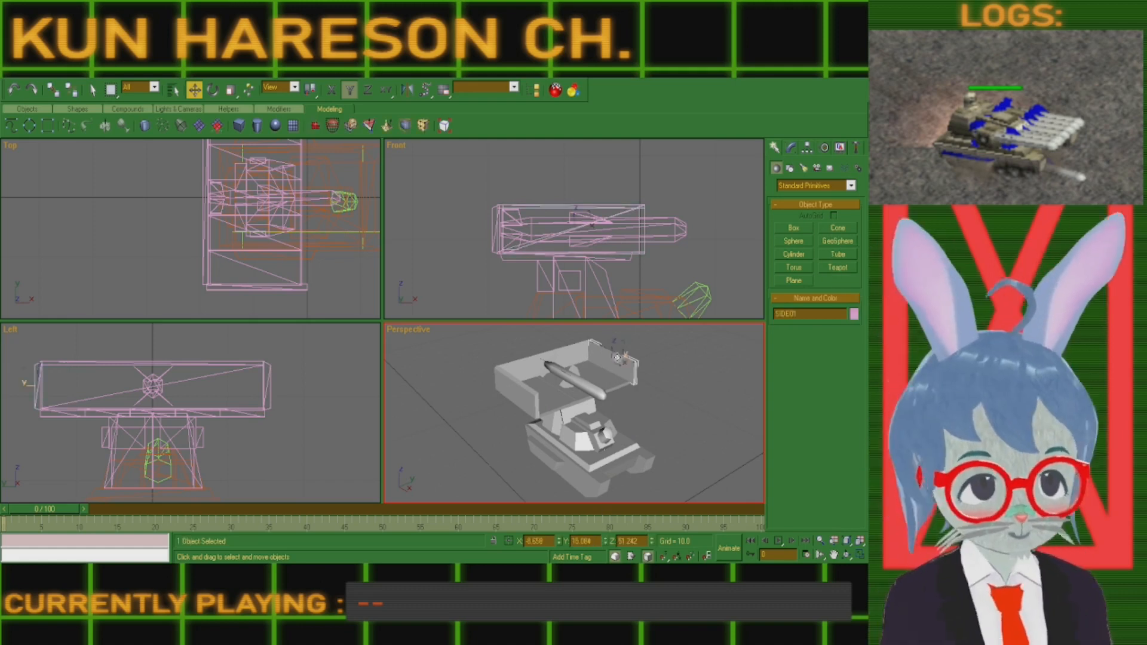
{"action": "scroll", "coordinate": [540, 238], "scroll_direction": "up", "scroll_amount": 3}
{"action": "key", "text": "F5"}
{"action": "left_click_drag", "start_coordinate": [541, 238], "coordinate": [529, 238]}
Select the TURRETEL platform and examine its modifier and pivot settings.
{"action": "left_click", "coordinate": [53, 90]}
{"action": "left_click", "coordinate": [538, 388]}
{"action": "left_click", "coordinate": [790, 147]}
{"action": "left_click", "coordinate": [806, 147]}
{"action": "left_click", "coordinate": [774, 147]}
{"action": "key", "text": "e"}
{"action": "left_click", "coordinate": [681, 388]}
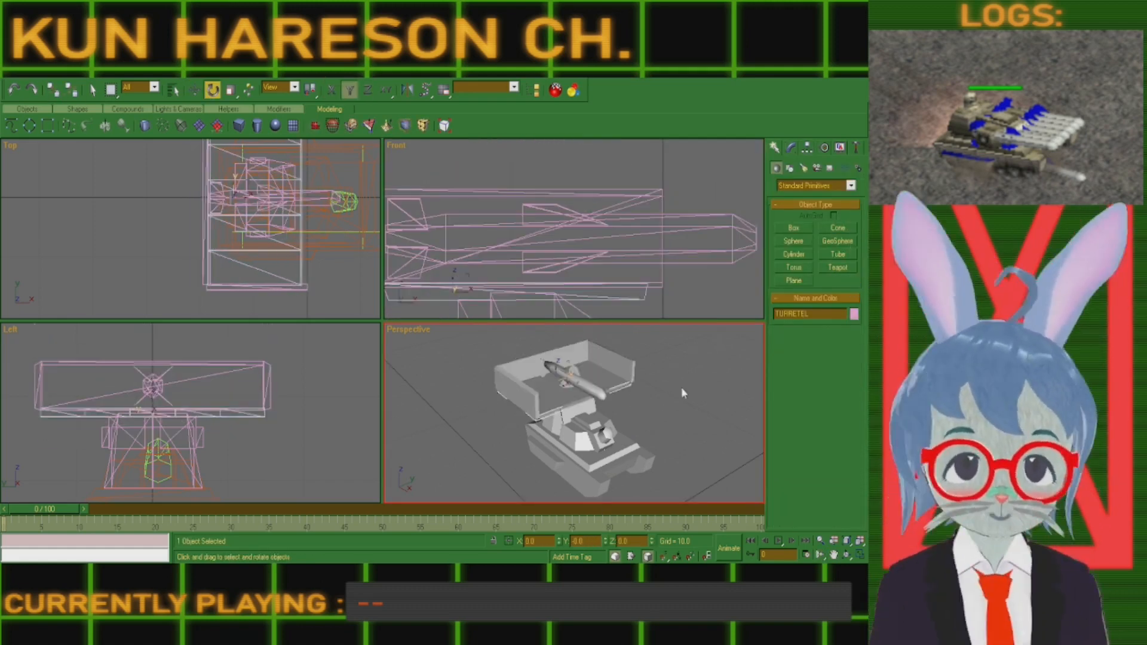
Create a sphere named WEAPONA01 with radius 0.25 and 4 segments, and move it closer to the tank.
{"action": "scroll", "coordinate": [681, 388], "scroll_direction": "down", "scroll_amount": 5}
{"action": "left_click", "coordinate": [795, 240]}
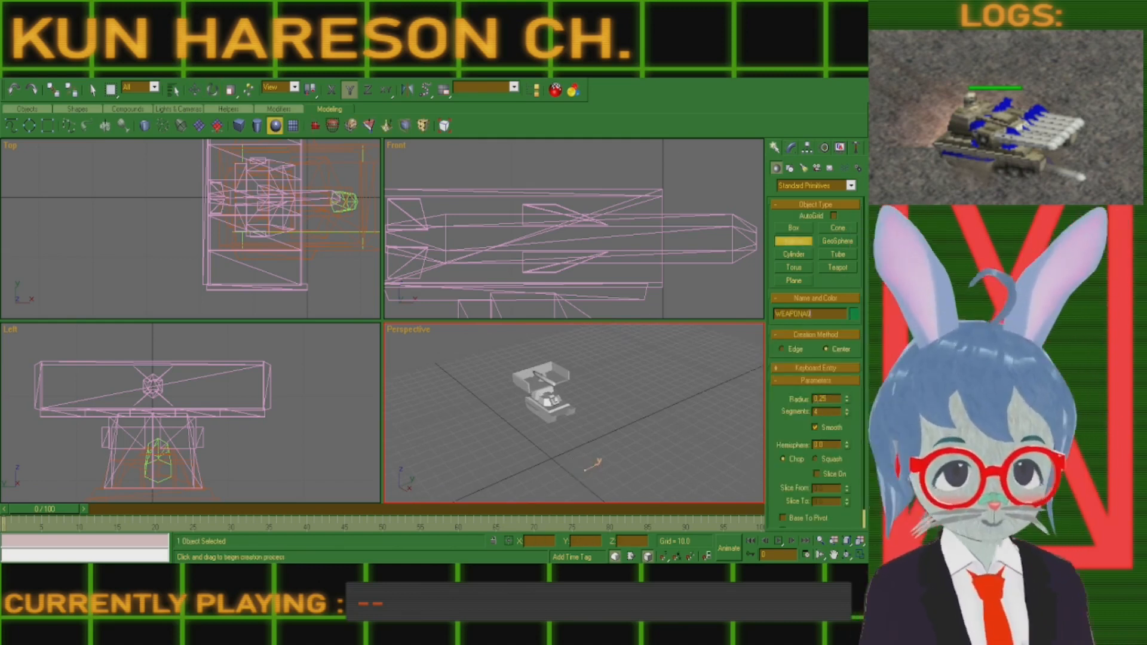
{"action": "key", "text": "w"}
{"action": "left_click", "coordinate": [587, 421]}
{"action": "scroll", "coordinate": [191, 412], "scroll_direction": "up", "scroll_amount": 3}
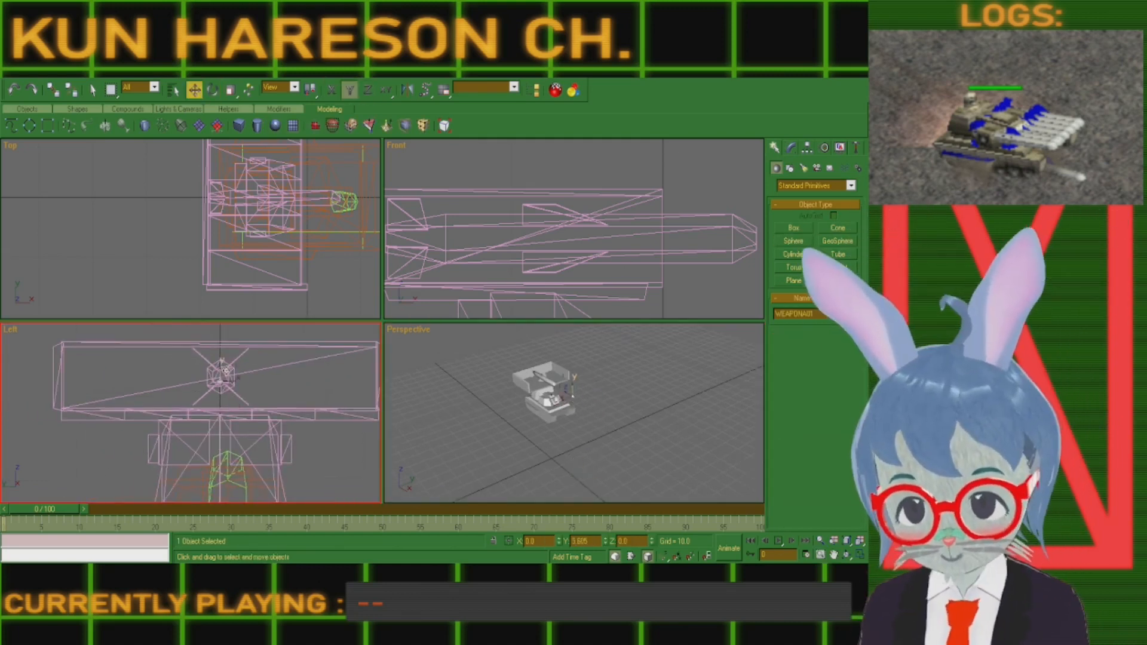
Examine the CHASSIS placement and the five-missile launcher in the front and perspective views.
{"action": "scroll", "coordinate": [503, 244], "scroll_direction": "down", "scroll_amount": 3}
{"action": "key", "text": "F5"}
{"action": "scroll", "coordinate": [501, 241], "scroll_direction": "down", "scroll_amount": 3}
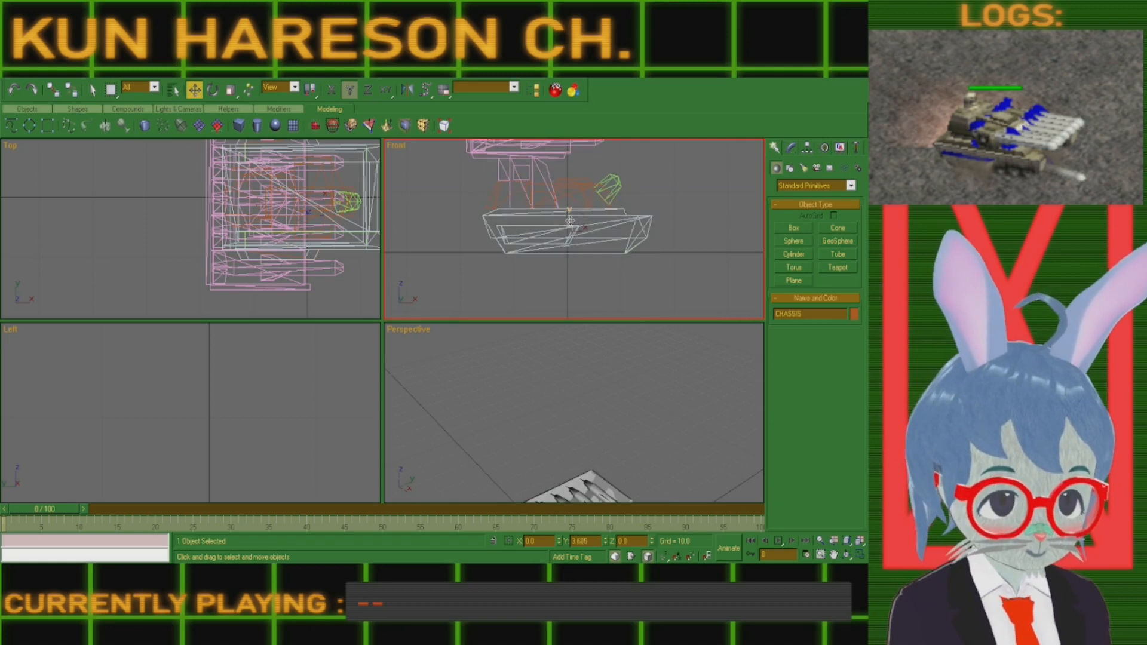
{"action": "scroll", "coordinate": [550, 414], "scroll_direction": "up", "scroll_amount": 5}
{"action": "left_click", "coordinate": [561, 413]}
{"action": "key", "text": "F6"}
{"action": "left_click", "coordinate": [289, 379]}
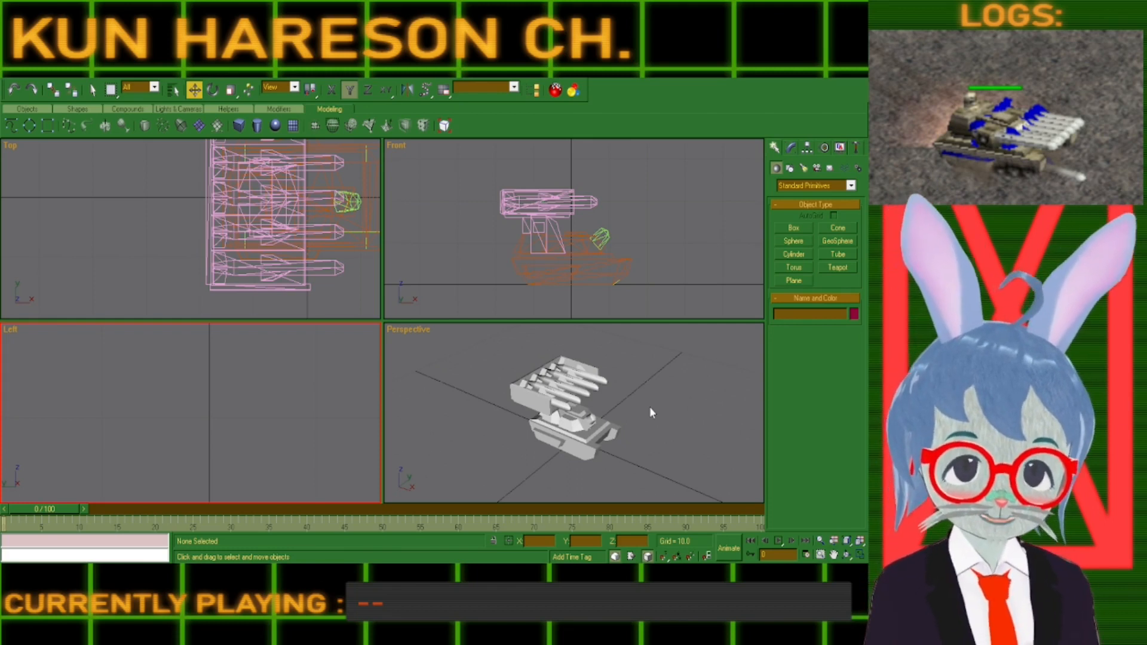
Reframe the left and perspective views on the tank and examine the finished launcher from several angles.
{"action": "left_click", "coordinate": [638, 422]}
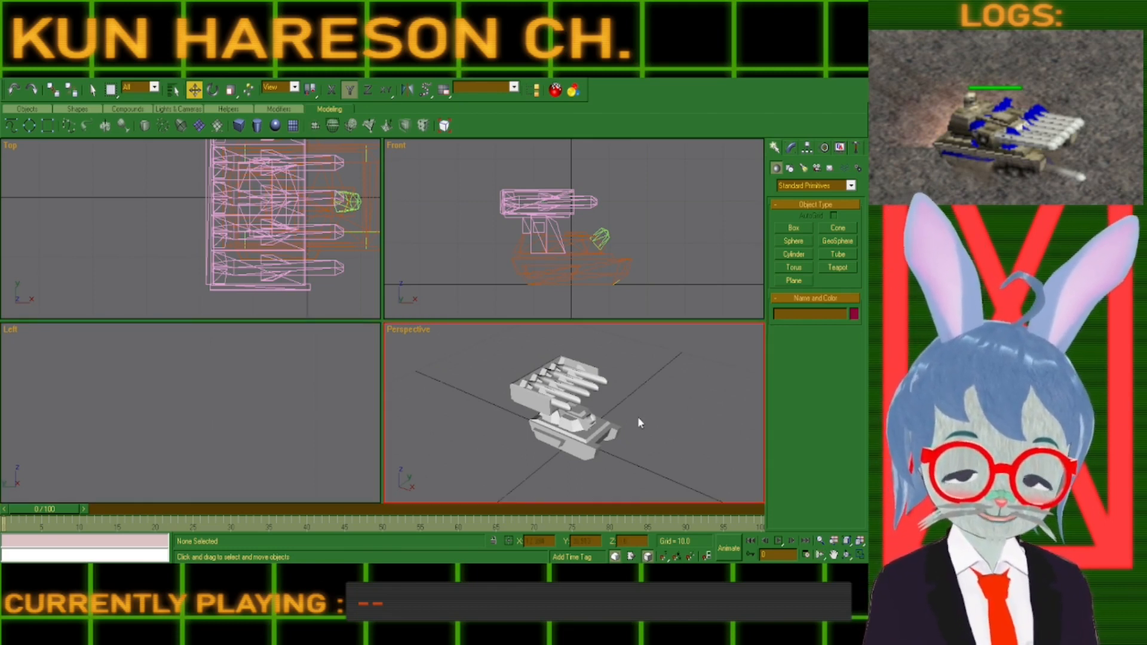
{"action": "left_click", "coordinate": [246, 400]}
{"action": "scroll", "coordinate": [246, 396], "scroll_direction": "down", "scroll_amount": 7}
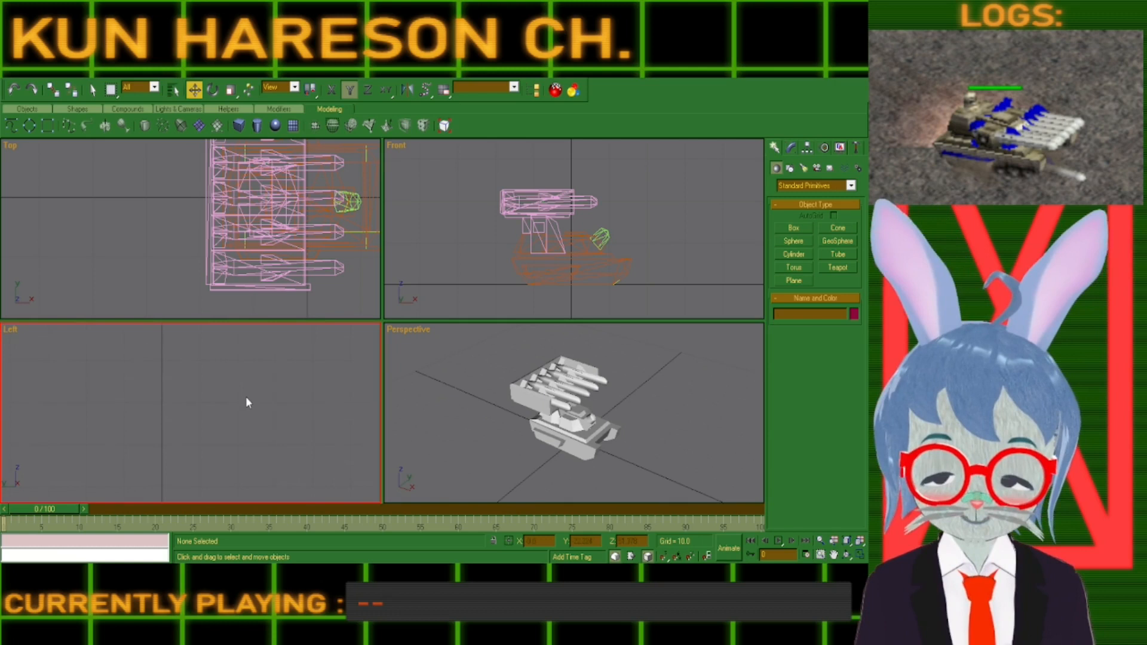
{"action": "left_click", "coordinate": [833, 554]}
{"action": "mouse_move", "coordinate": [263, 442]}
{"action": "left_mouse_down"}
{"action": "mouse_move", "coordinate": [263, 389]}
{"action": "mouse_move", "coordinate": [269, 424]}
{"action": "left_mouse_up"}
{"action": "scroll", "coordinate": [236, 430], "scroll_direction": "up", "scroll_amount": 5}
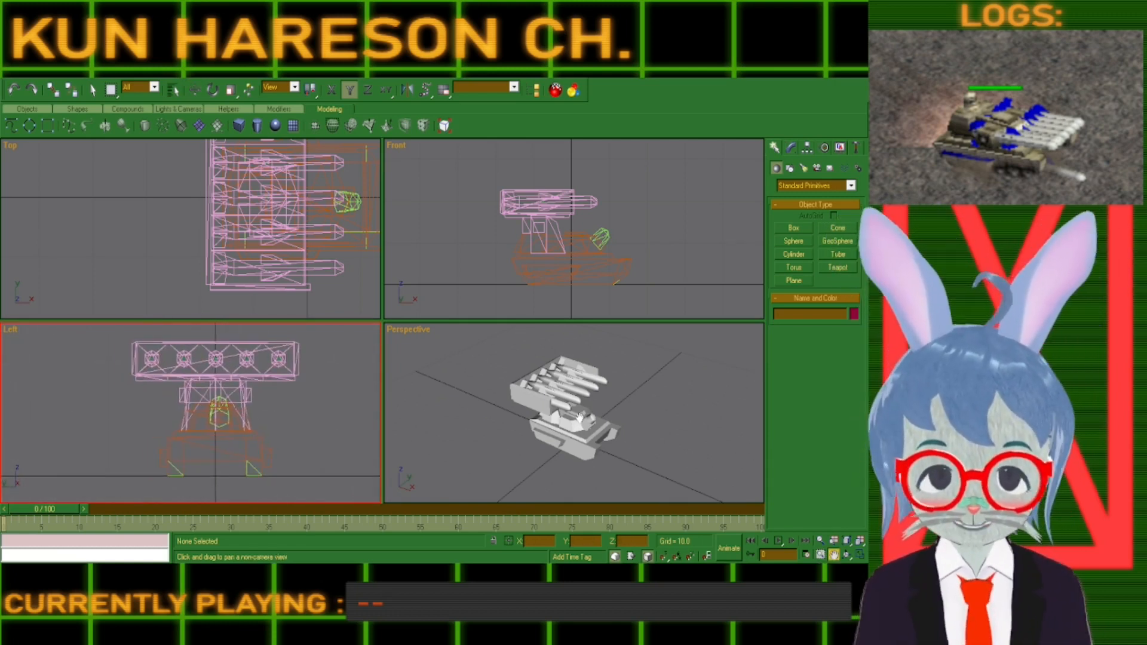
{"action": "scroll", "coordinate": [588, 413], "scroll_direction": "up", "scroll_amount": 3}
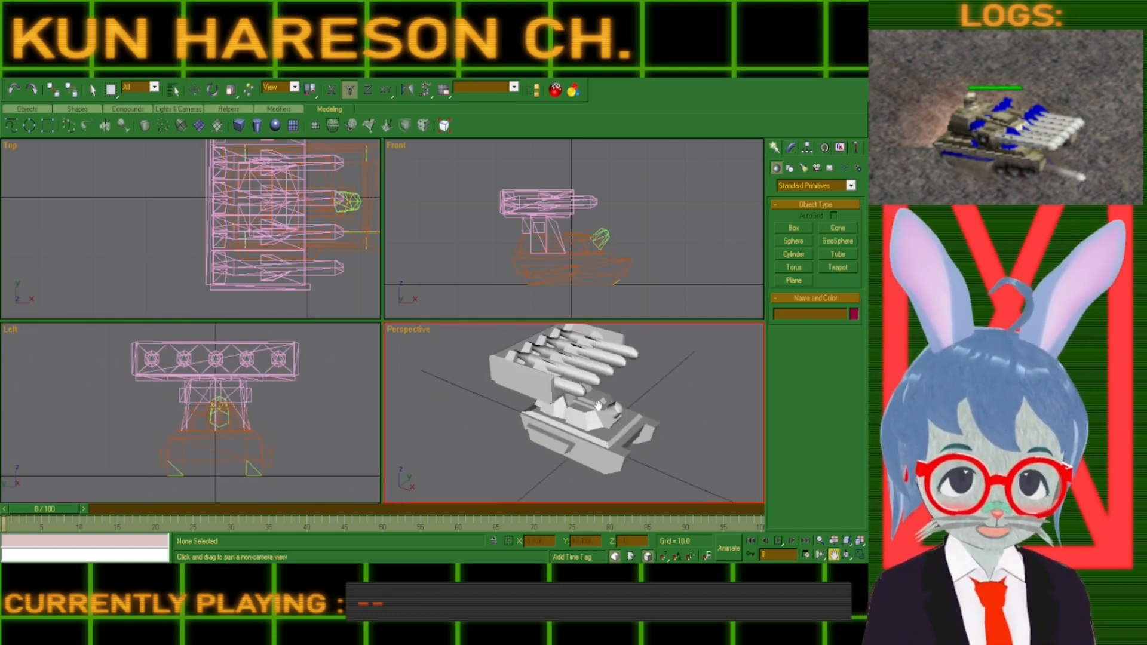
{"action": "left_click", "coordinate": [845, 555]}
{"action": "mouse_move", "coordinate": [562, 419]}
{"action": "left_mouse_down"}
{"action": "mouse_move", "coordinate": [544, 418]}
{"action": "mouse_move", "coordinate": [541, 403]}
{"action": "mouse_move", "coordinate": [615, 422]}
{"action": "mouse_move", "coordinate": [571, 426]}
{"action": "left_mouse_up"}
{"action": "scroll", "coordinate": [543, 418], "scroll_direction": "up", "scroll_amount": 4}
{"action": "scroll", "coordinate": [614, 422], "scroll_direction": "down", "scroll_amount": 5}
{"action": "key", "text": "w"}
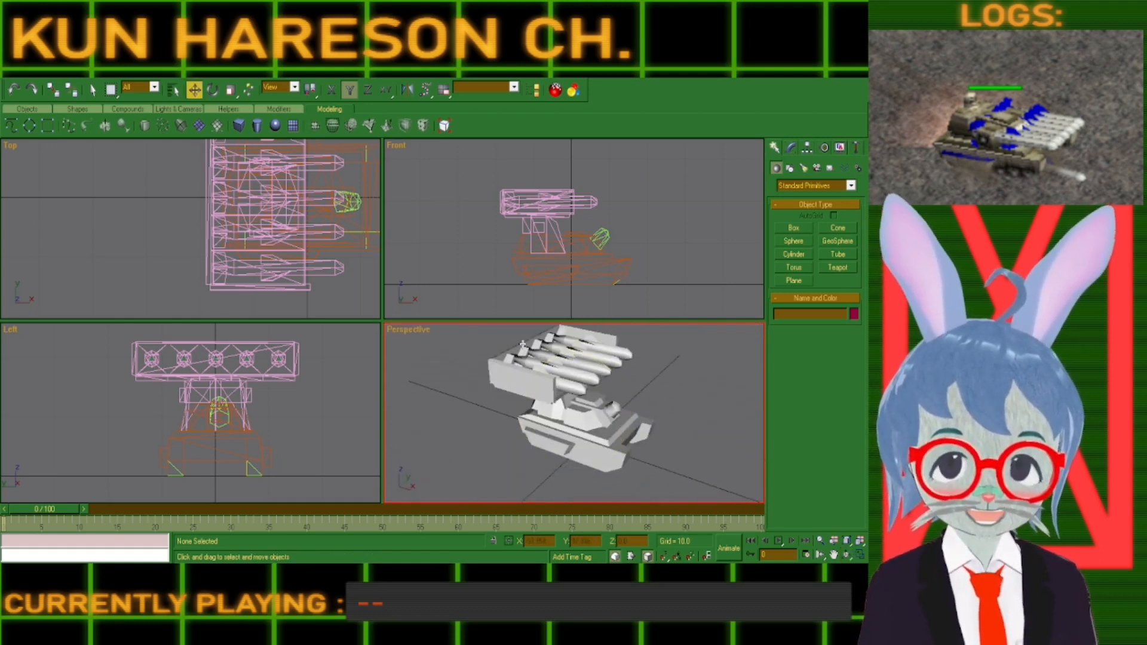
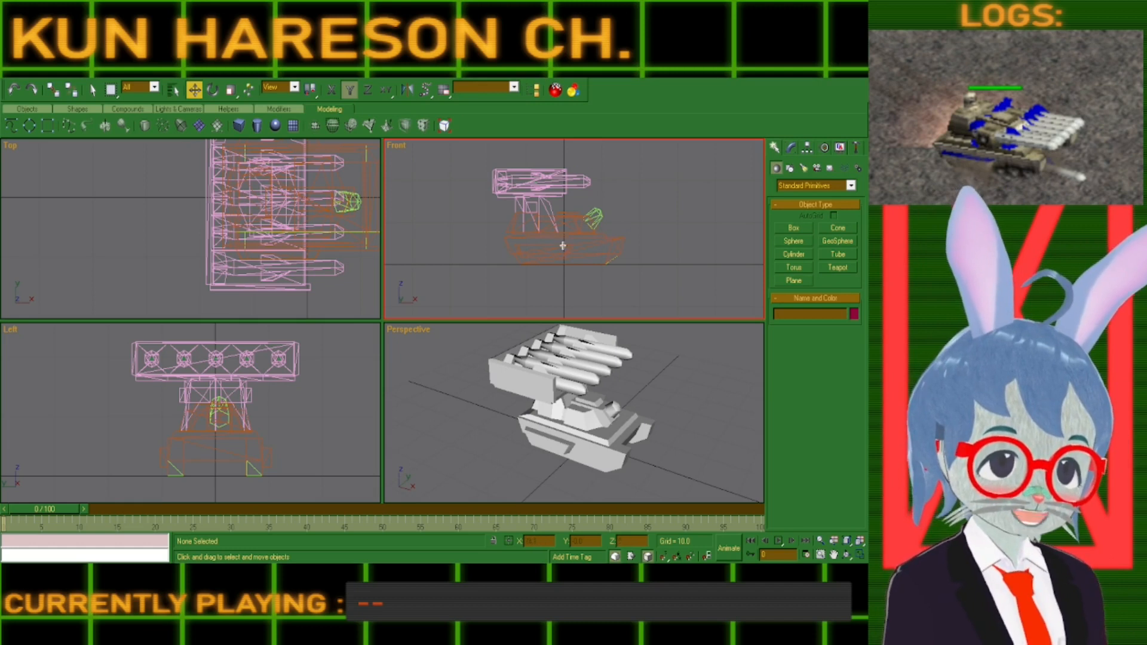
Examine the CHASSIS object in the front view and the whole tank in perspective.
{"action": "left_click", "coordinate": [508, 251]}
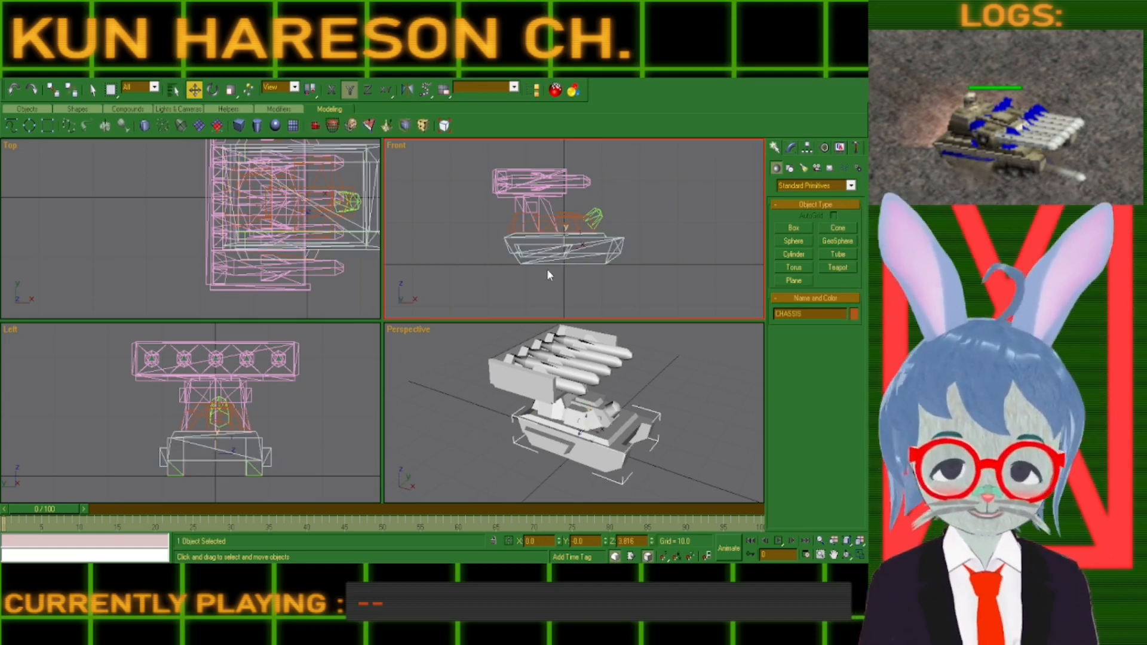
{"action": "left_click", "coordinate": [647, 259]}
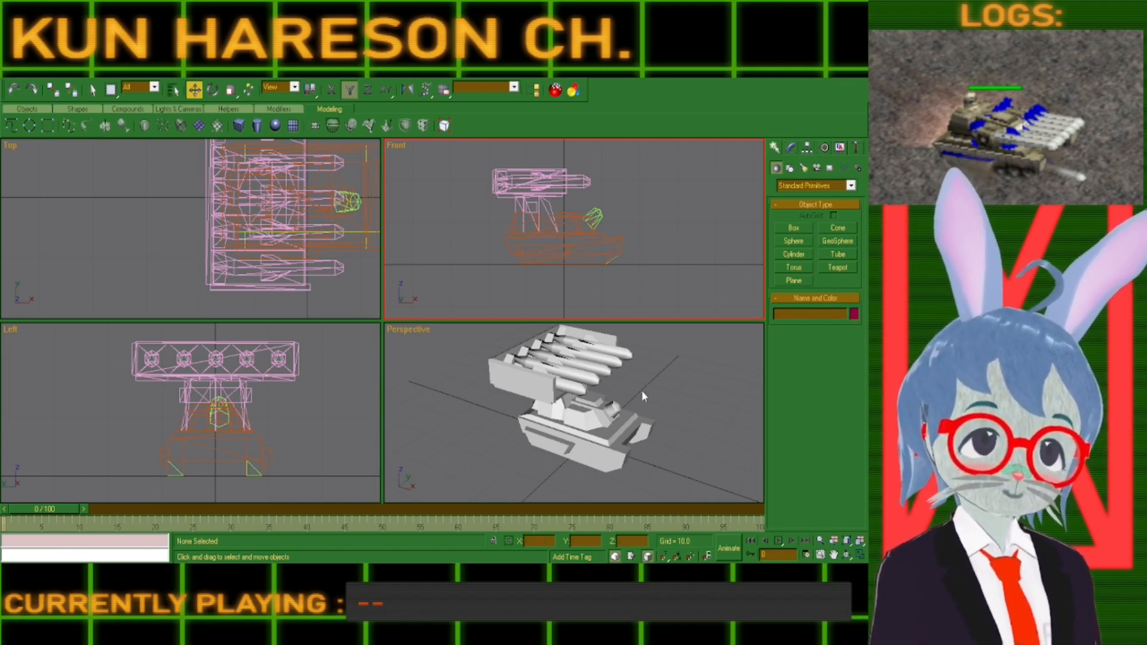
{"action": "left_click", "coordinate": [834, 555]}
{"action": "left_click_drag", "start_coordinate": [571, 411], "coordinate": [547, 435]}
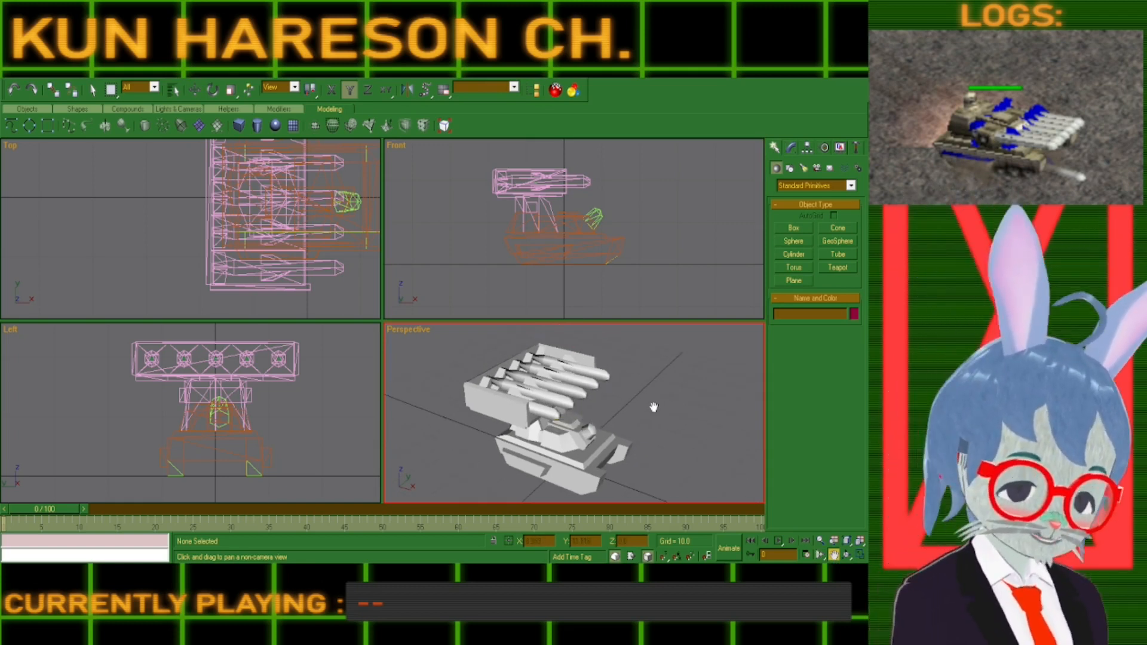
{"action": "key", "text": "w"}
Lower MISSILE01 out of the launcher in the front view and undo the move.
{"action": "left_click", "coordinate": [578, 394]}
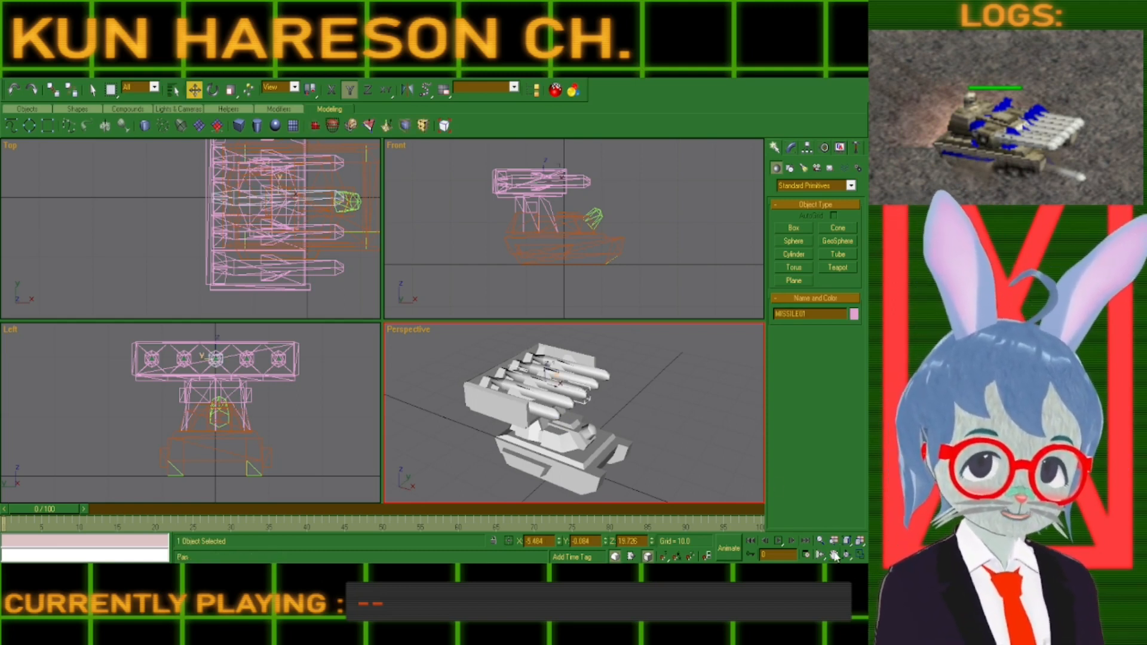
{"action": "left_click_drag", "start_coordinate": [566, 180], "coordinate": [568, 220]}
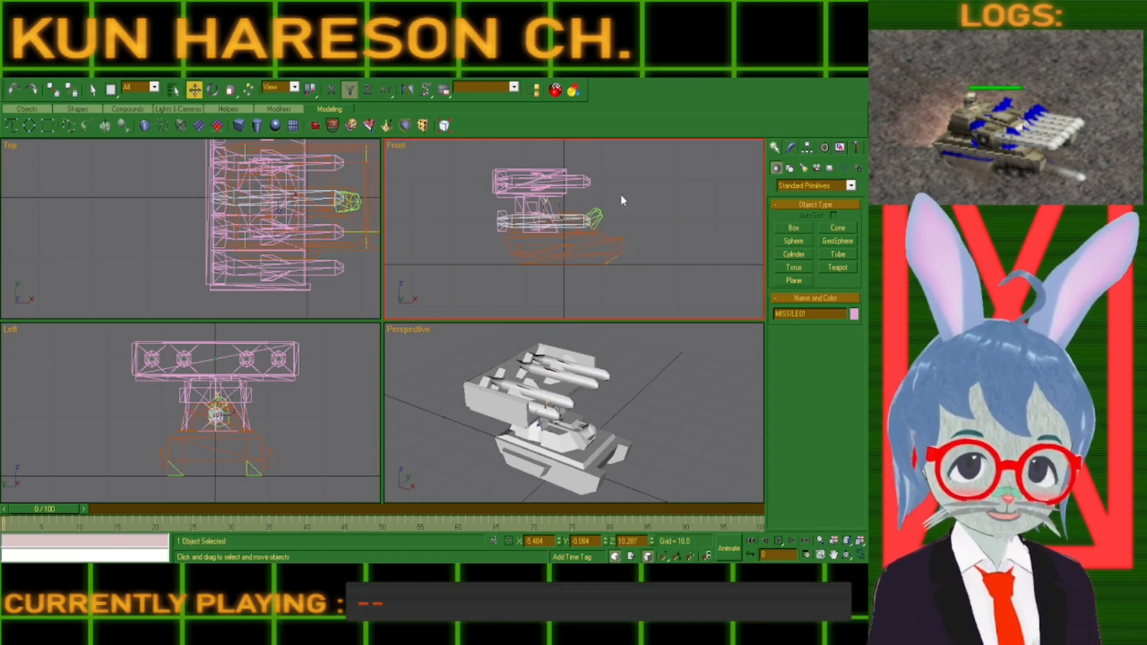
{"action": "key", "text": "ctrl+z"}
Examine the WEAPONA05 launch point inside the outer missile and the MISSILE01 object in the front and top views.
{"action": "left_click", "coordinate": [833, 553]}
{"action": "scroll", "coordinate": [507, 203], "scroll_direction": "up", "scroll_amount": 6}
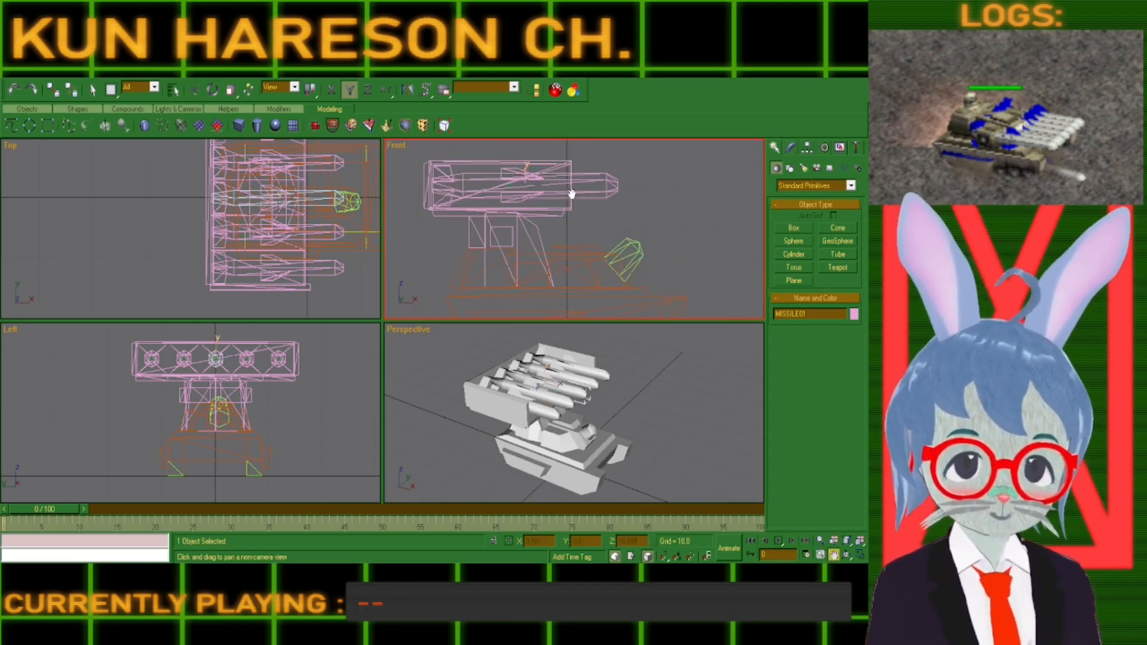
{"action": "key", "text": "w"}
{"action": "left_click", "coordinate": [526, 208]}
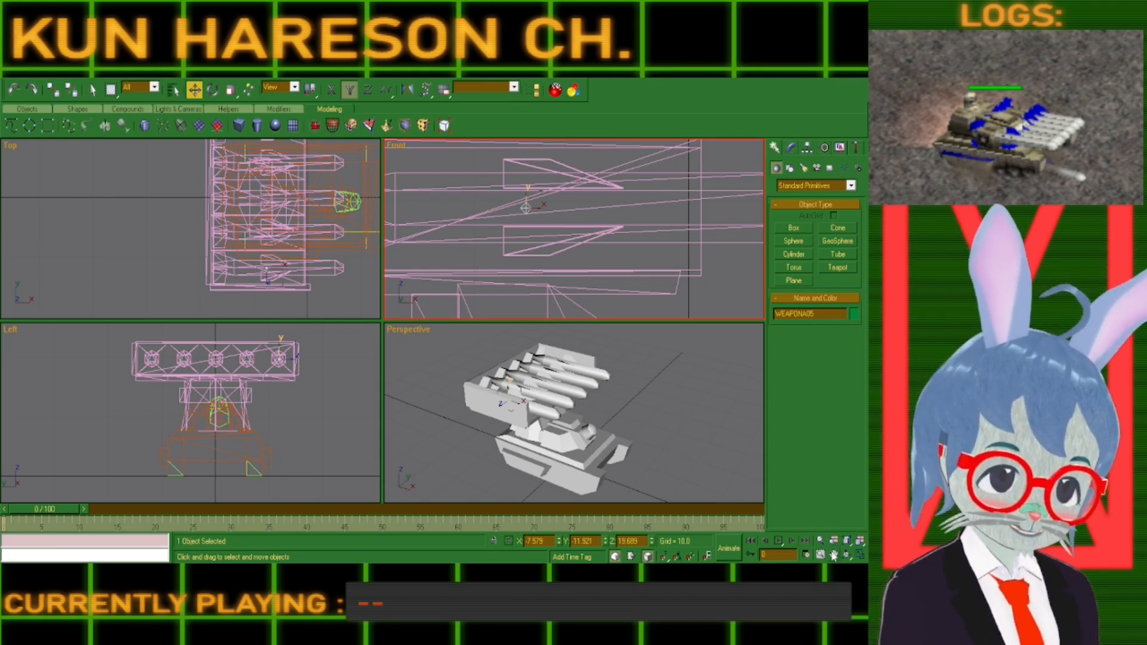
{"action": "left_click", "coordinate": [834, 555]}
{"action": "left_click_drag", "start_coordinate": [187, 193], "coordinate": [170, 222]}
{"action": "scroll", "coordinate": [215, 225], "scroll_direction": "down", "scroll_amount": 2}
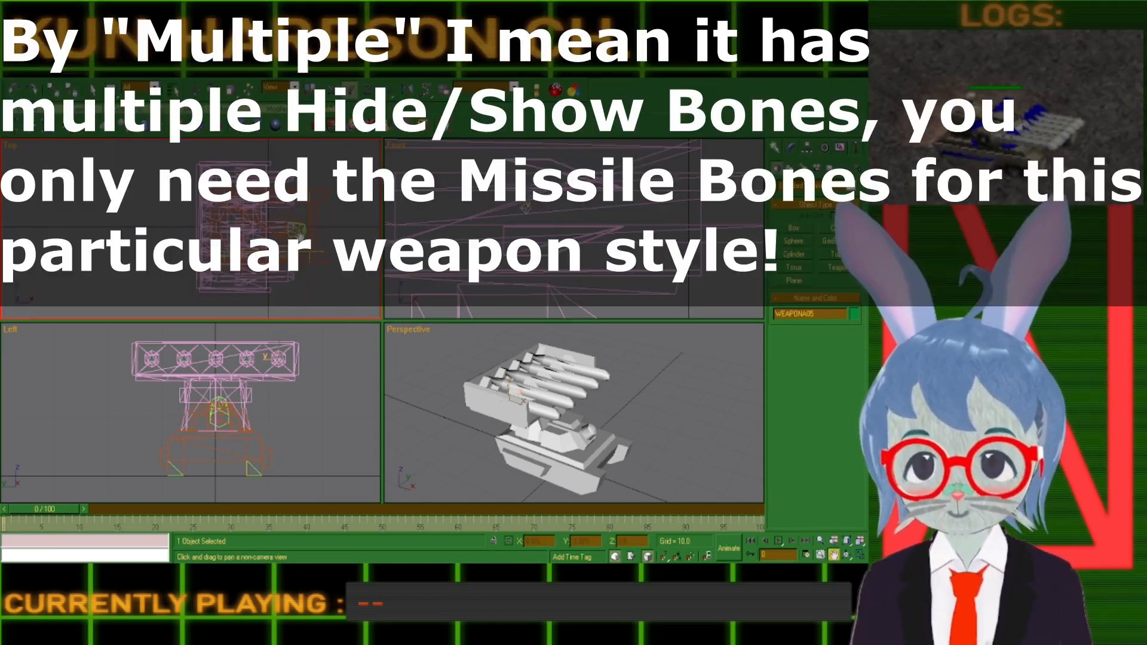
{"action": "right_click", "coordinate": [283, 220]}
{"action": "left_click", "coordinate": [278, 226]}
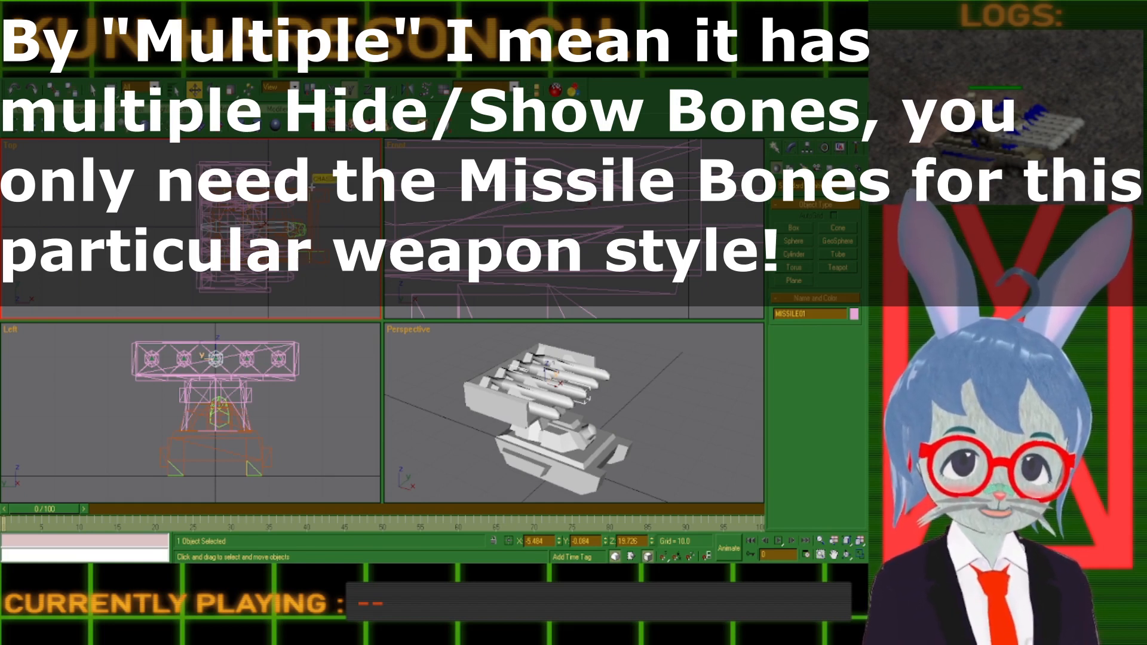
{"action": "left_click", "coordinate": [660, 430]}
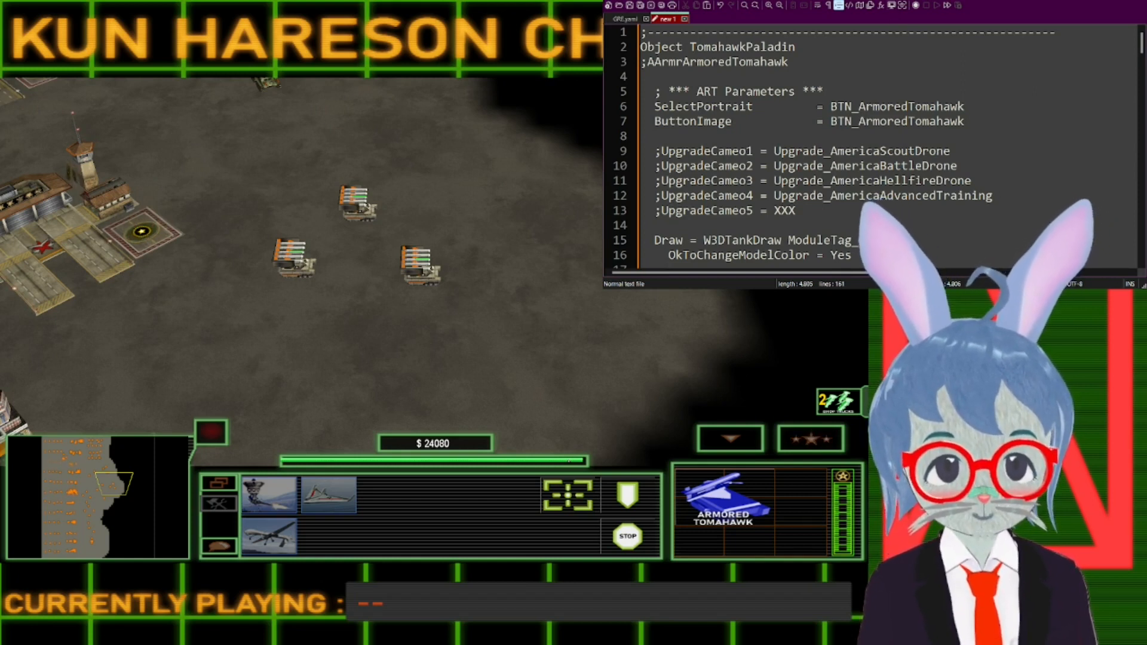
Switch to the text editor and review the TomahawkPaladin object's reference name, SelectPortrait and ButtonImage lines.
{"action": "left_click_drag", "start_coordinate": [788, 62], "coordinate": [641, 62]}
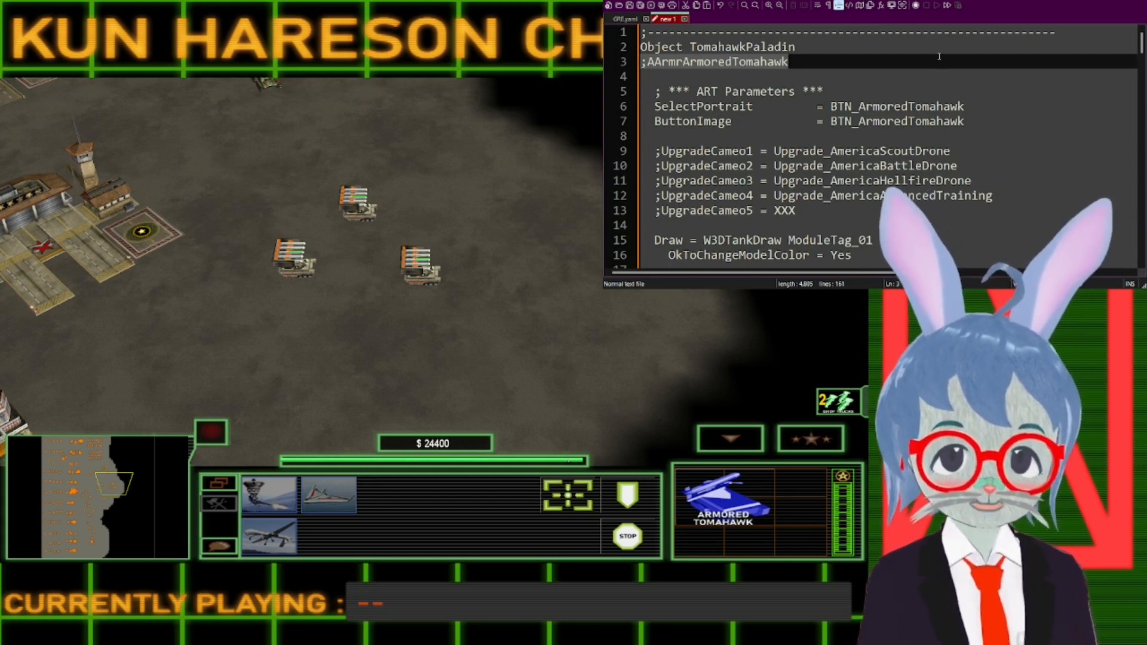
{"action": "left_click", "coordinate": [977, 127]}
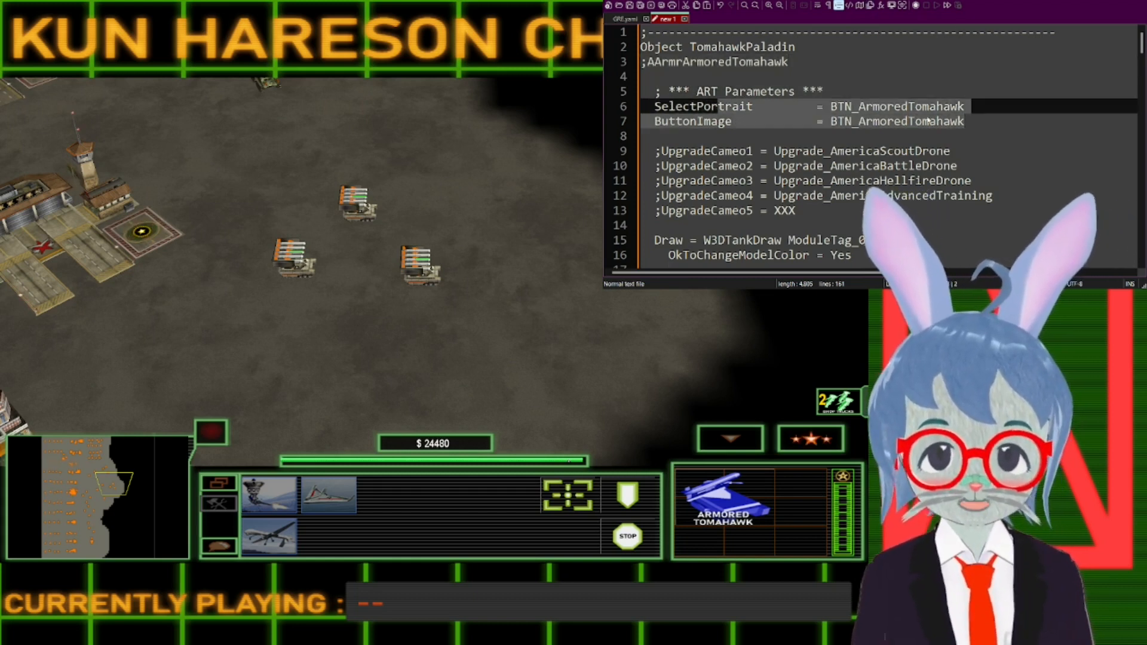
{"action": "scroll", "coordinate": [967, 132], "scroll_direction": "down", "scroll_amount": 2}
{"action": "scroll", "coordinate": [966, 133], "scroll_direction": "down", "scroll_amount": 2}
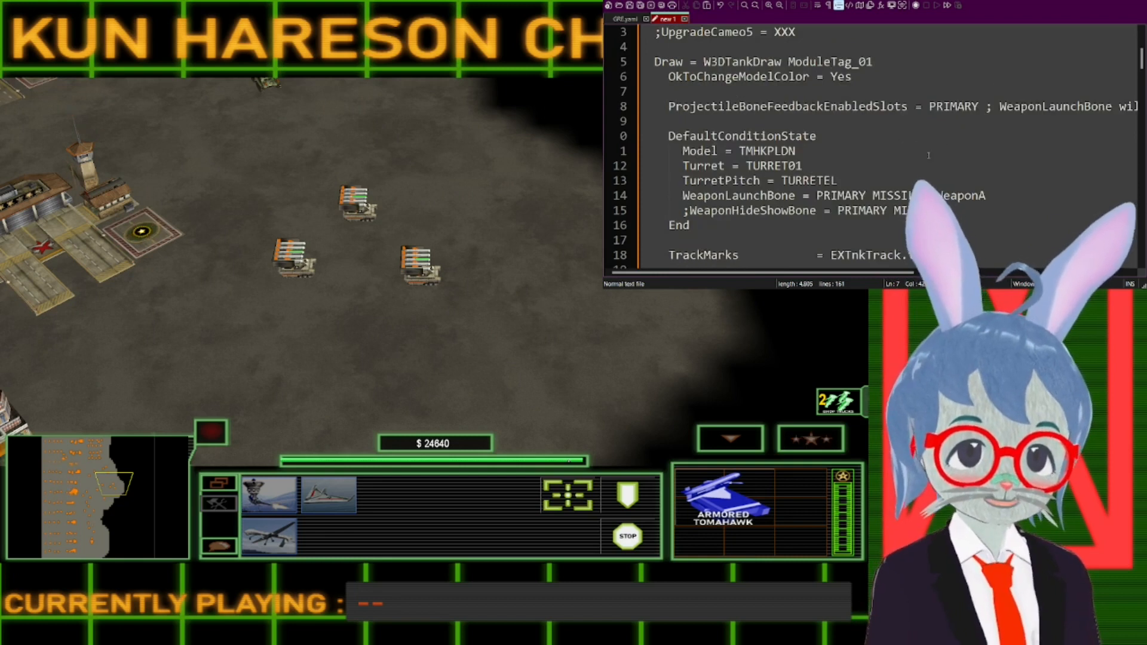
Review the Model, Turret and TurretPitch values in the DefaultConditionState block.
{"action": "double_click", "coordinate": [777, 151]}
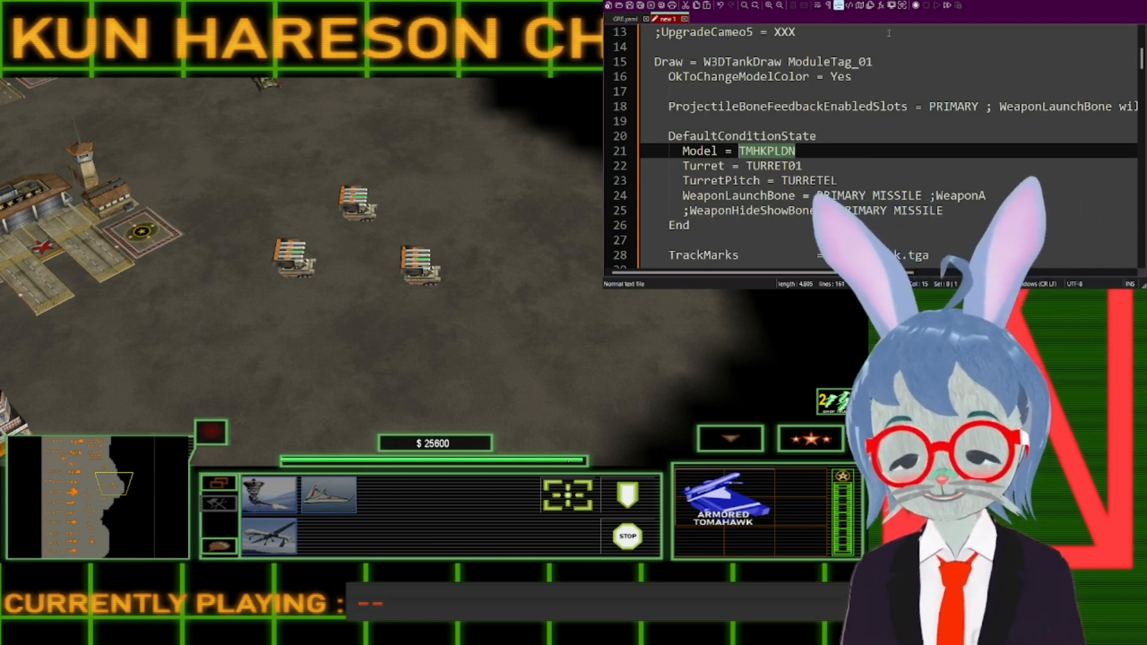
{"action": "left_click", "coordinate": [805, 168]}
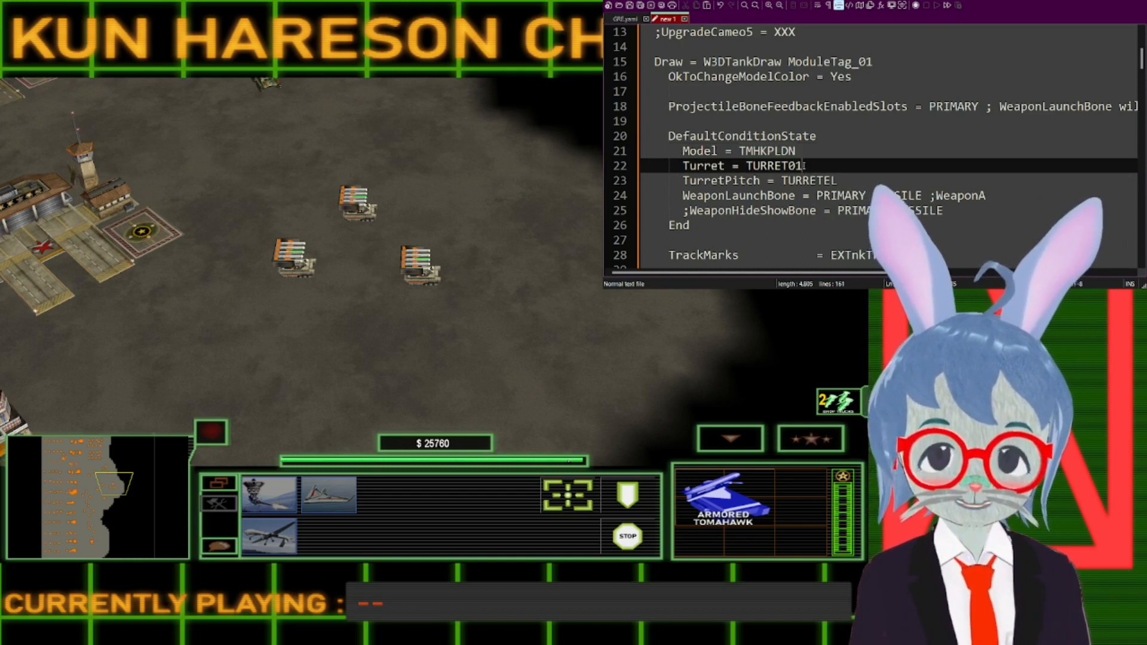
{"action": "left_click_drag", "start_coordinate": [805, 167], "coordinate": [746, 167]}
{"action": "double_click", "coordinate": [809, 181]}
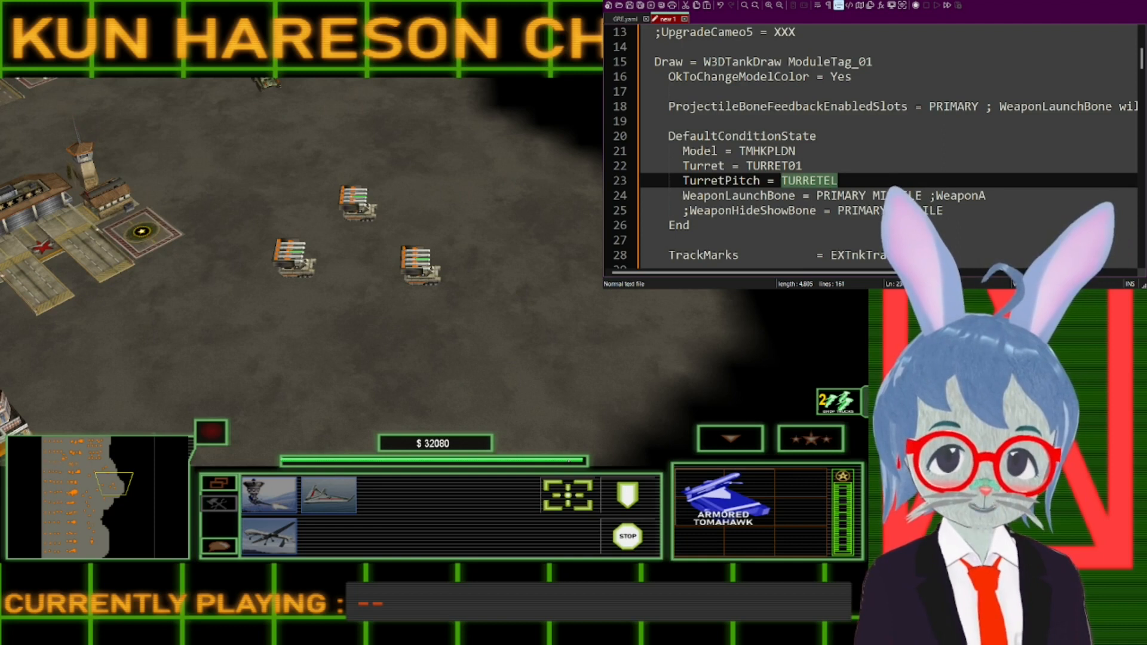
Review the ProjectileBoneFeedbackEnabledSlots line and the WeaponA comment on the WeaponLaunchBone line.
{"action": "left_click_drag", "start_coordinate": [978, 106], "coordinate": [667, 106]}
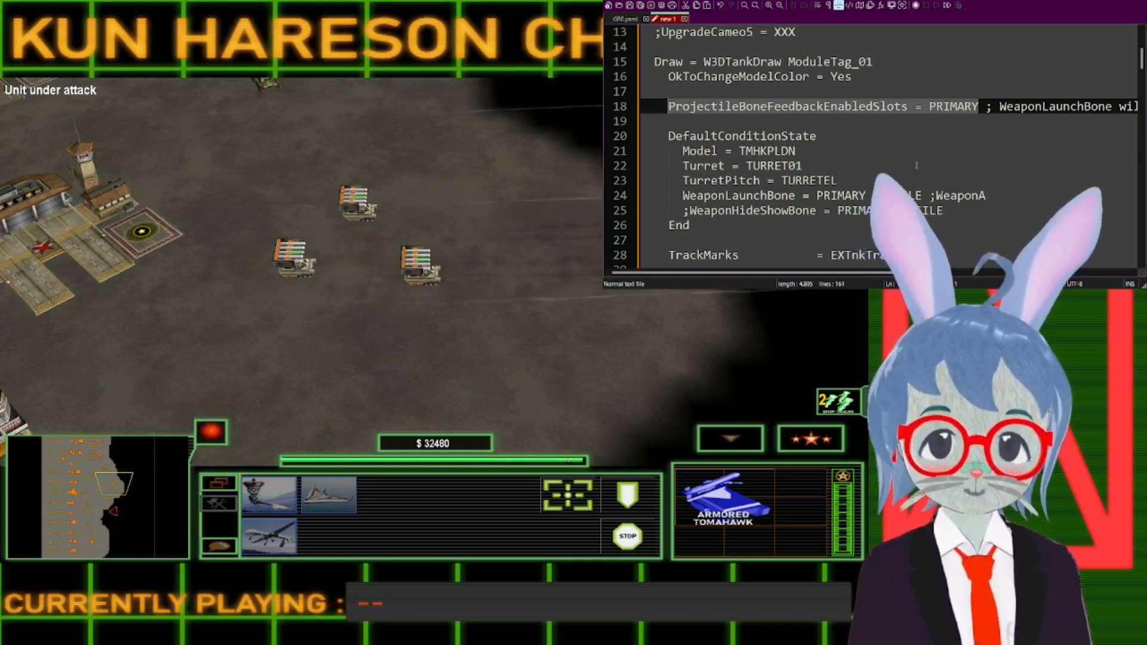
{"action": "left_click_drag", "start_coordinate": [890, 273], "coordinate": [835, 266]}
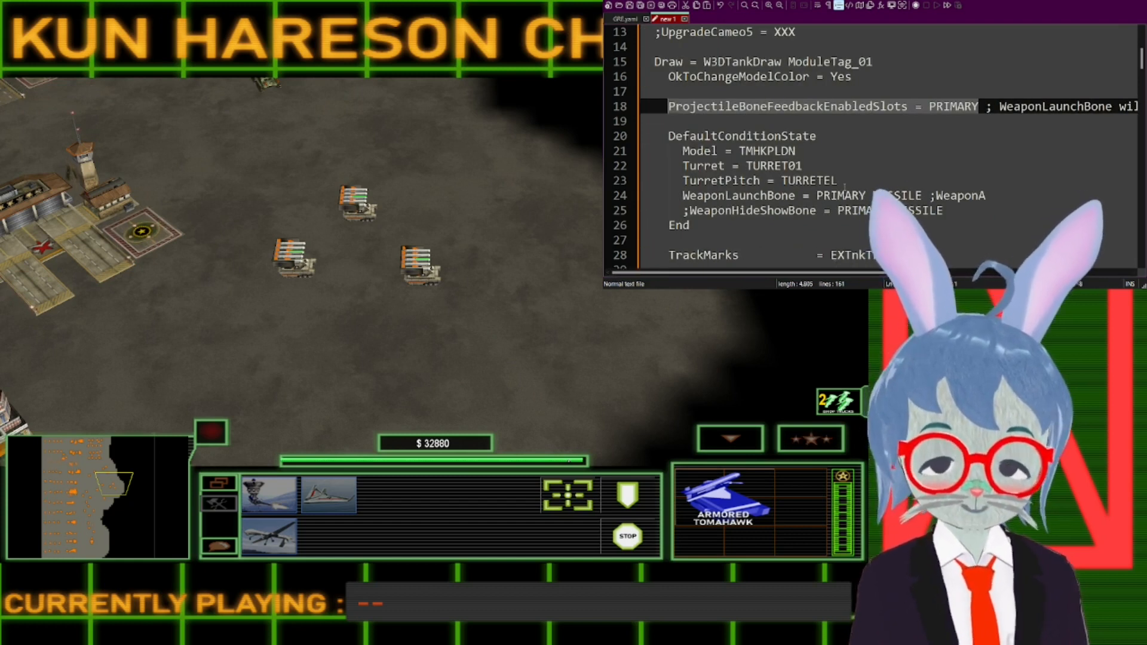
{"action": "left_click_drag", "start_coordinate": [995, 196], "coordinate": [928, 196]}
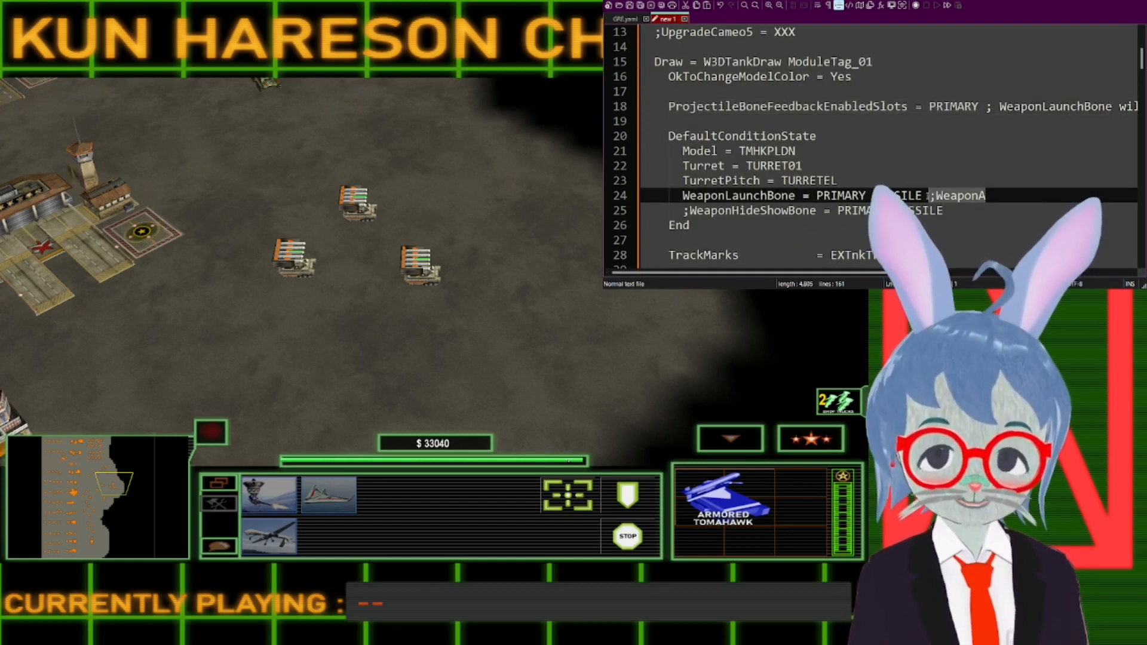
Retype the last letter of MISSILE in the WeaponLaunchBone line.
{"action": "left_click", "coordinate": [909, 196]}
{"action": "key", "text": "BackSpace"}
{"action": "type", "text": "E"}
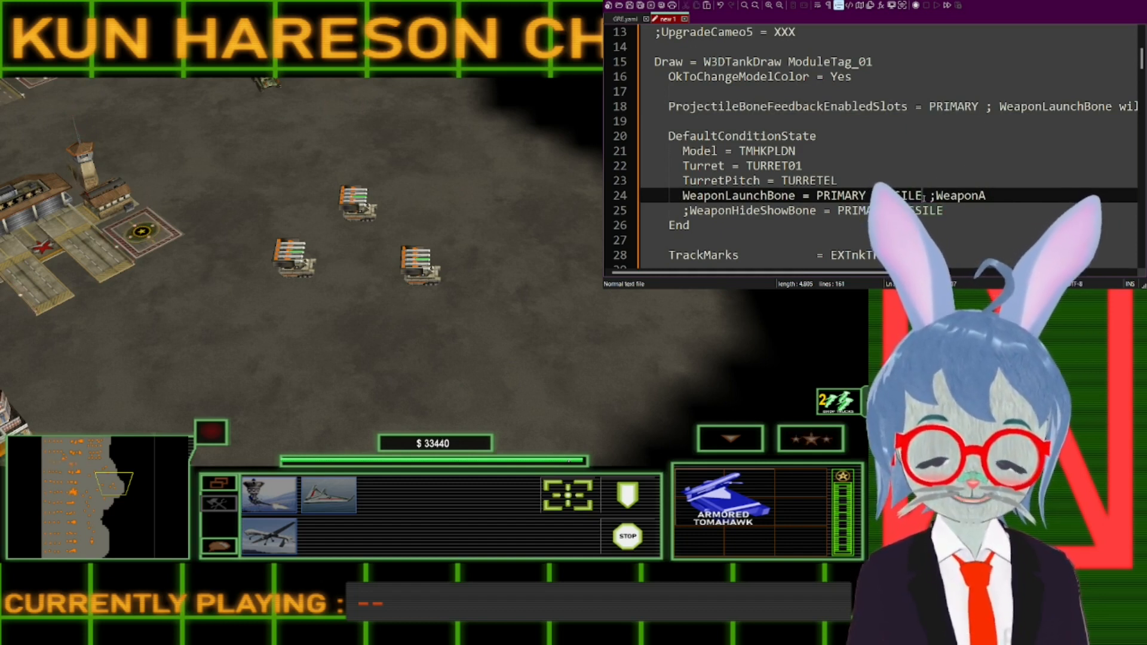
Review the TrackMarks line, the DESIGN parameters and the WeaponSet, highlighting FiveTomahawkMissileWeapon as the primary weapon.
{"action": "scroll", "coordinate": [932, 183], "scroll_direction": "down", "scroll_amount": 2}
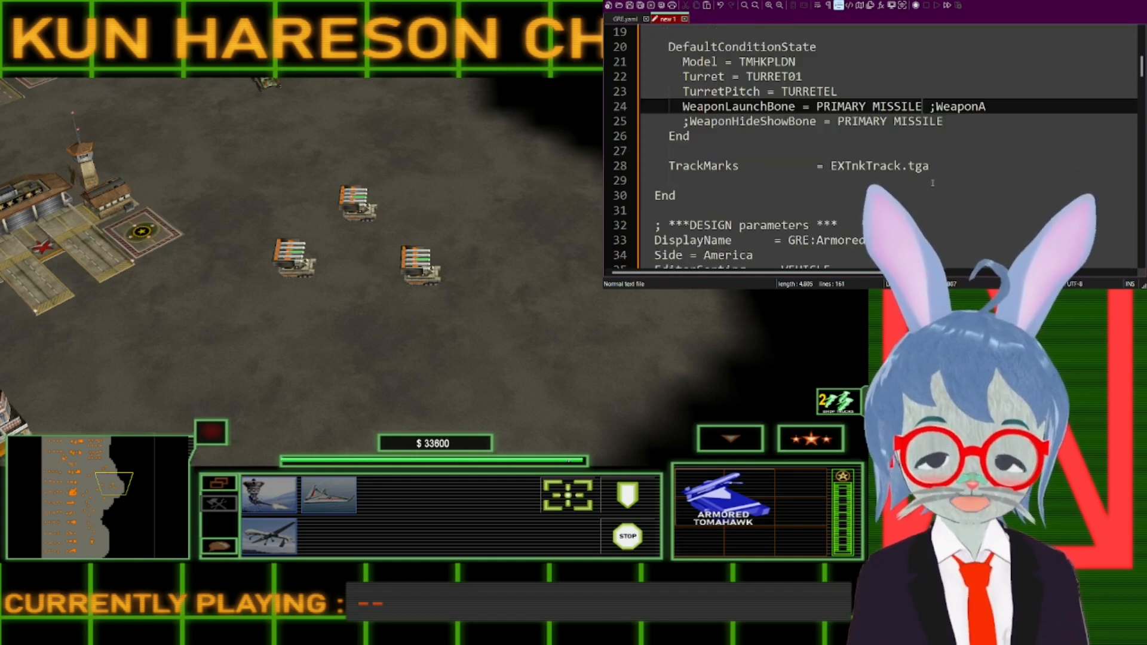
{"action": "scroll", "coordinate": [932, 175], "scroll_direction": "up", "scroll_amount": 1}
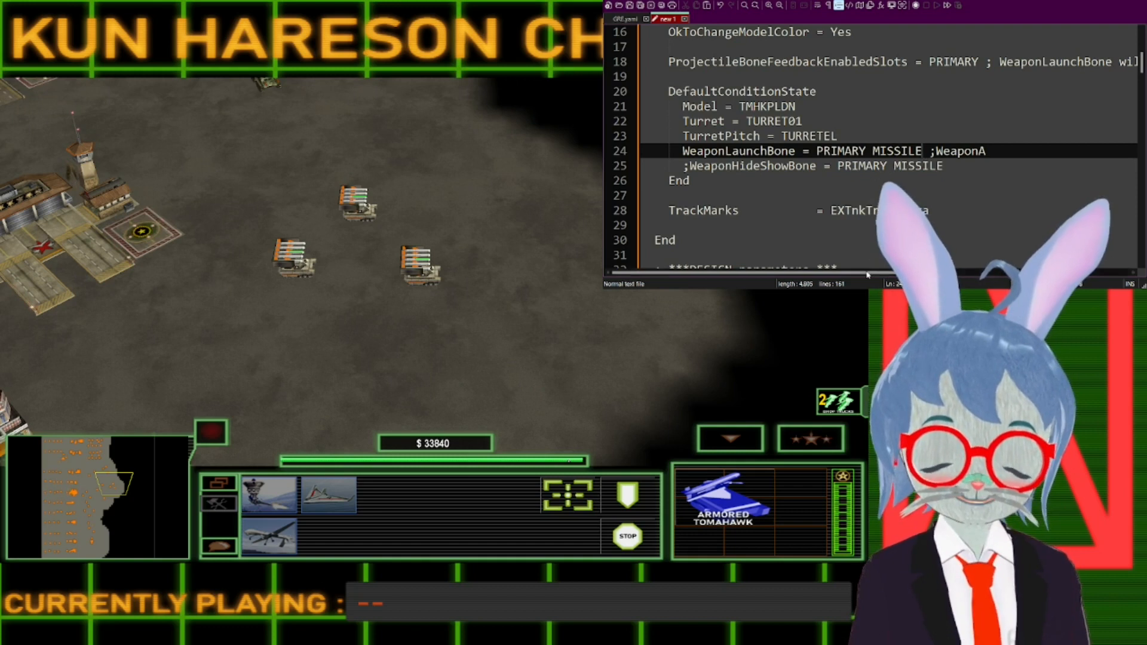
{"action": "scroll", "coordinate": [943, 159], "scroll_direction": "down", "scroll_amount": 1}
{"action": "scroll", "coordinate": [943, 160], "scroll_direction": "down", "scroll_amount": 4}
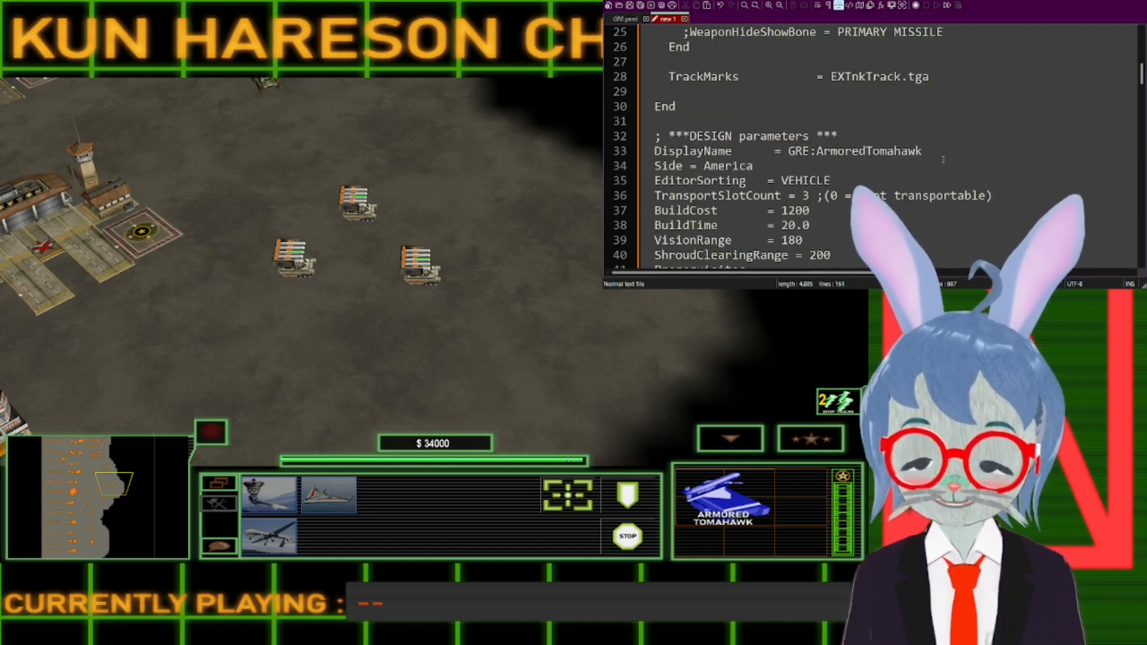
{"action": "scroll", "coordinate": [955, 177], "scroll_direction": "down", "scroll_amount": 5}
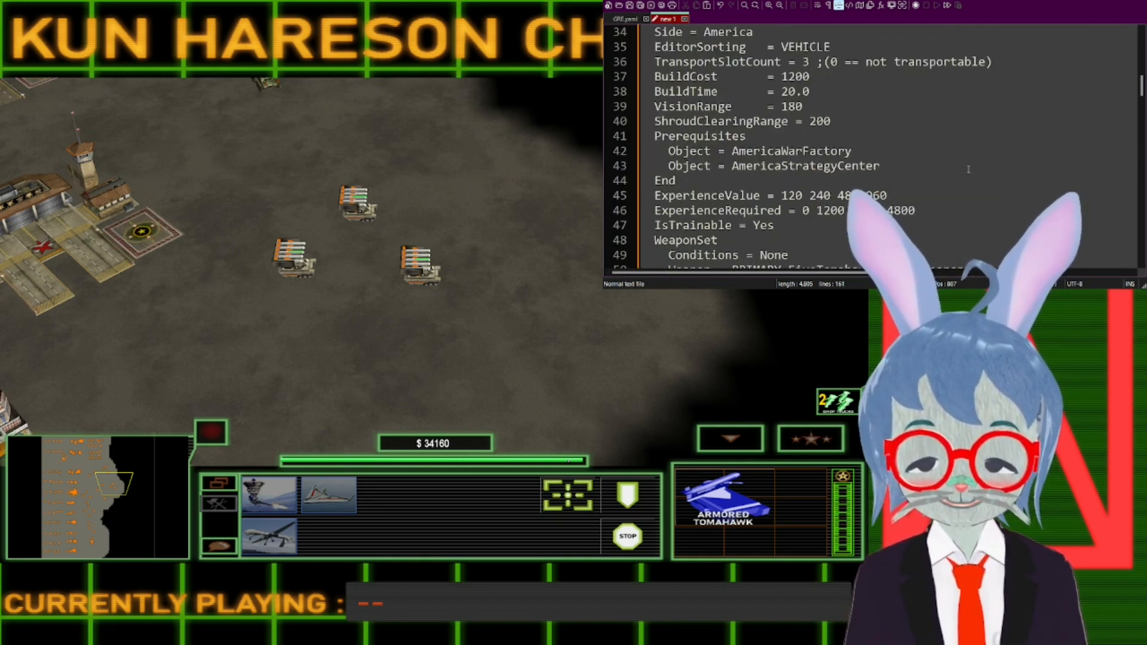
{"action": "left_click_drag", "start_coordinate": [970, 91], "coordinate": [786, 90]}
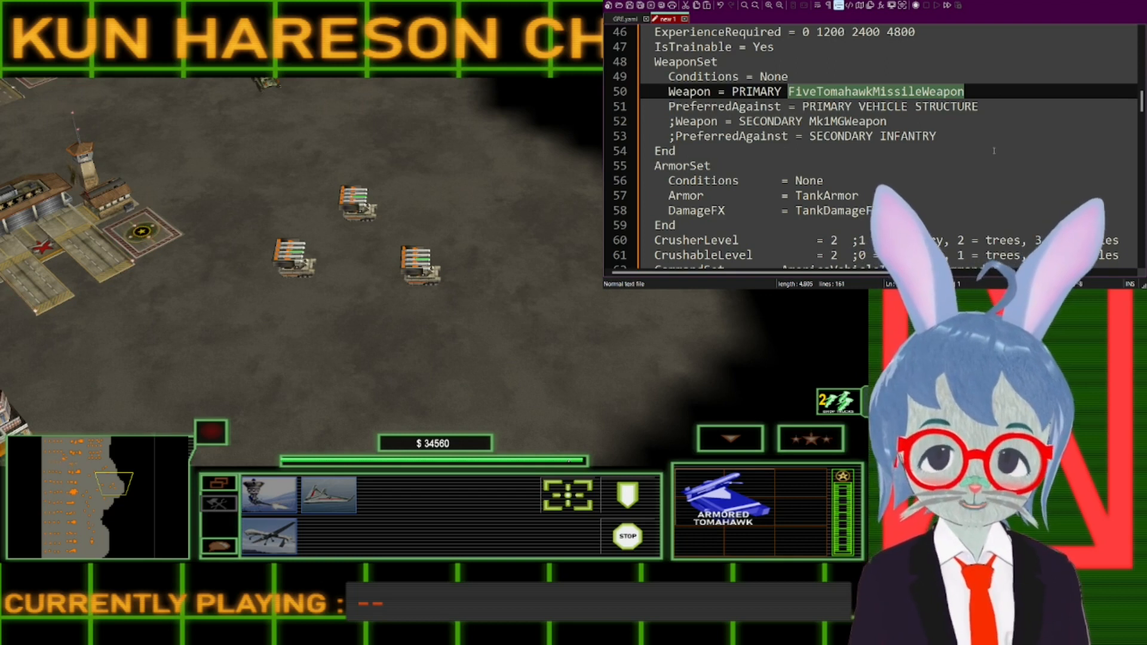
{"action": "scroll", "coordinate": [995, 150], "scroll_direction": "up", "scroll_amount": 1}
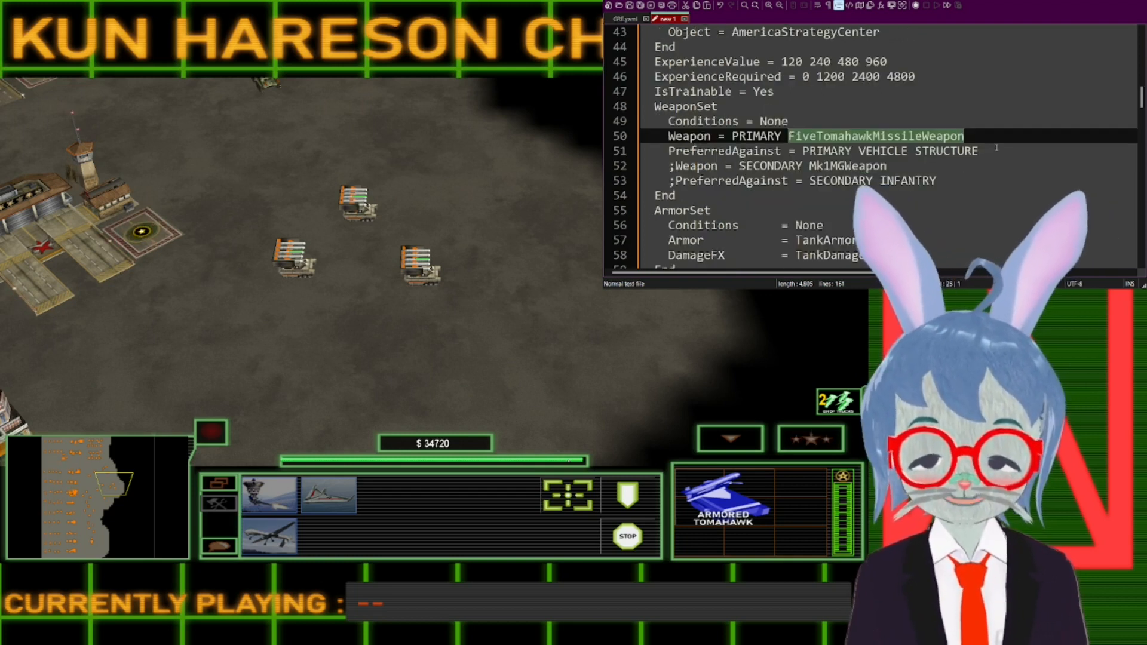
Review the ENGINEERING parameters and behavior modules, and highlight the whole PointDefenseLaserUpdate block.
{"action": "scroll", "coordinate": [997, 147], "scroll_direction": "down", "scroll_amount": 3}
{"action": "scroll", "coordinate": [996, 147], "scroll_direction": "down", "scroll_amount": 20}
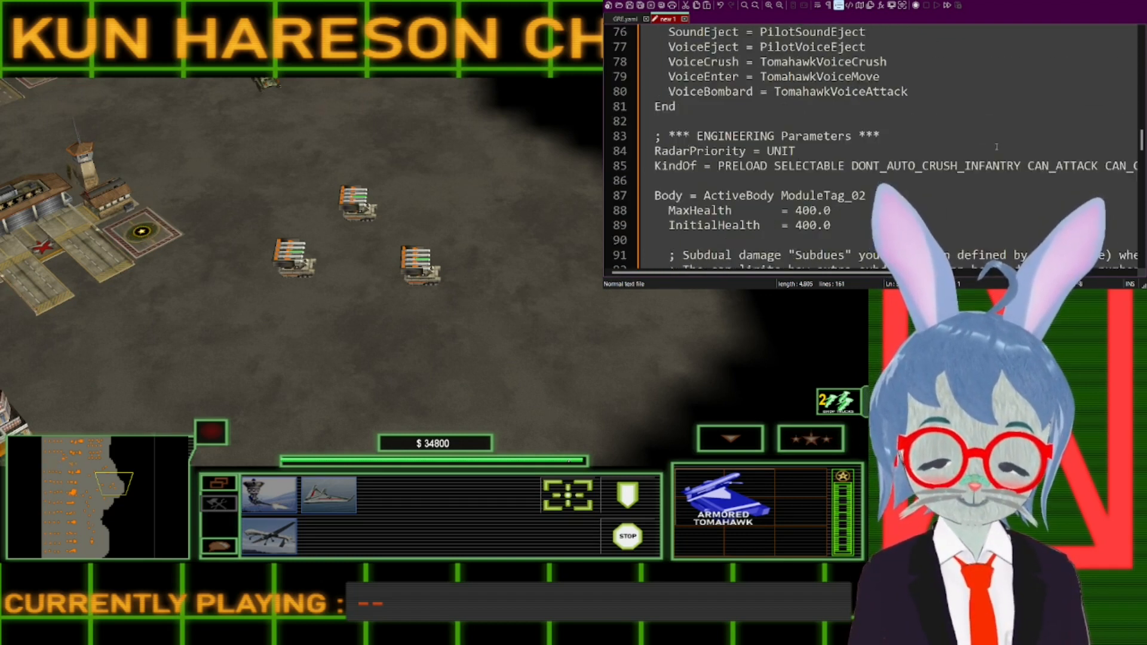
{"action": "scroll", "coordinate": [996, 147], "scroll_direction": "down", "scroll_amount": 2}
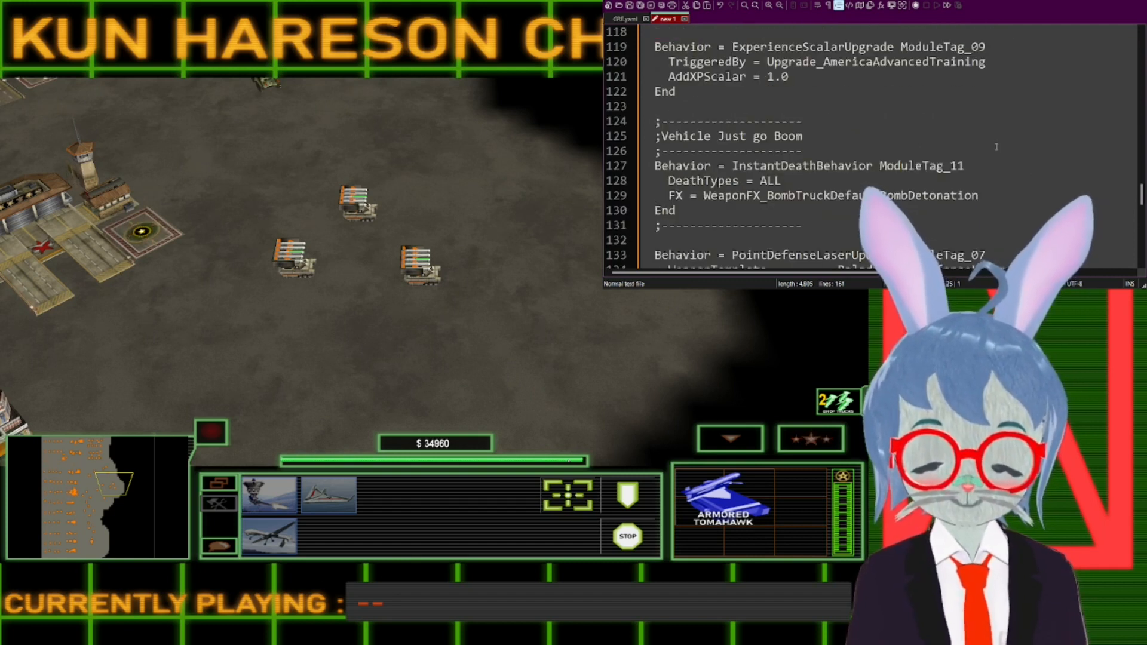
{"action": "scroll", "coordinate": [997, 147], "scroll_direction": "down", "scroll_amount": 3}
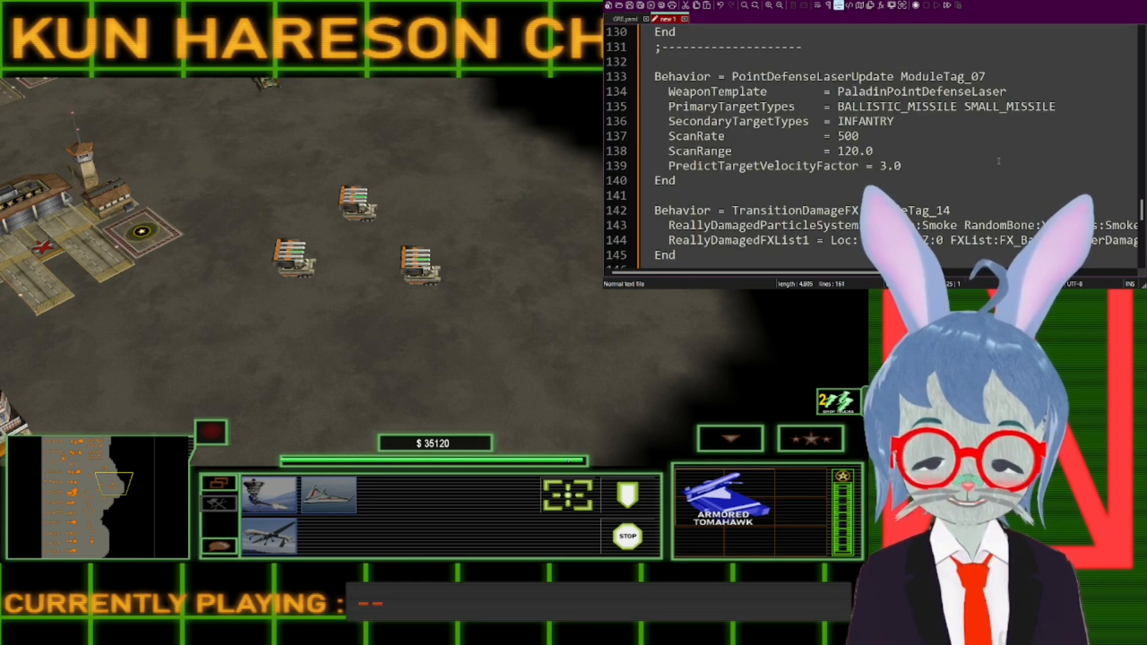
{"action": "scroll", "coordinate": [760, 181], "scroll_direction": "down", "scroll_amount": 1}
{"action": "scroll", "coordinate": [760, 181], "scroll_direction": "up", "scroll_amount": 1}
{"action": "left_click_drag", "start_coordinate": [717, 184], "coordinate": [610, 86]}
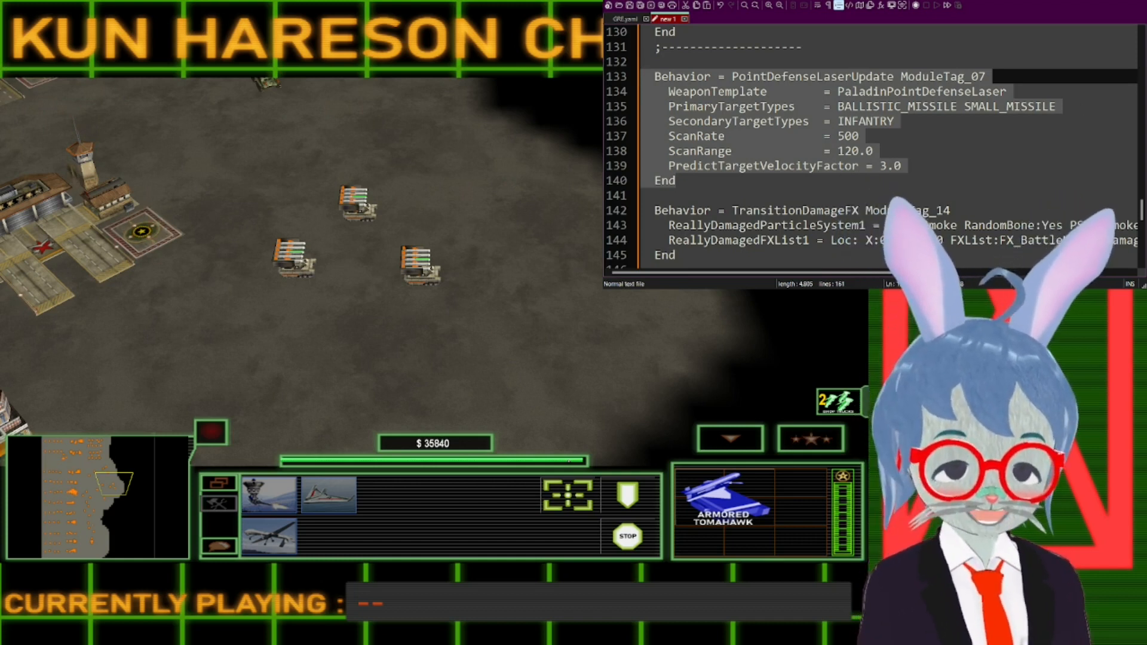
Switch to the game, send the three Armored Tomahawks east across the open ground with missile fire, and deselect them.
{"action": "left_click", "coordinate": [351, 345]}
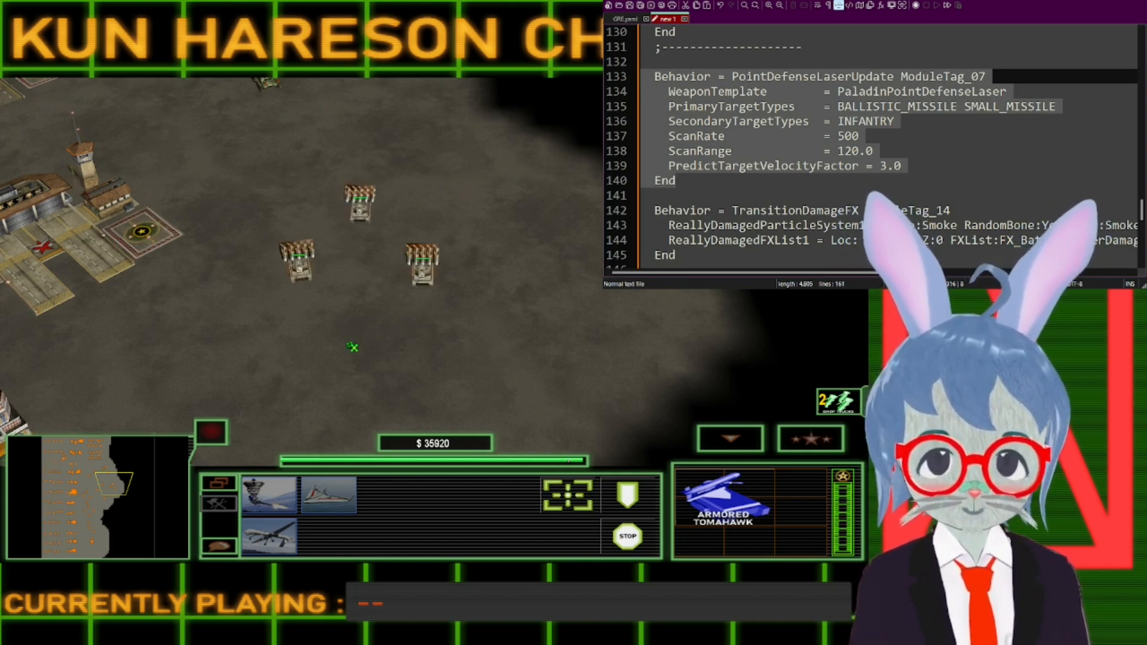
{"action": "left_click", "coordinate": [555, 271]}
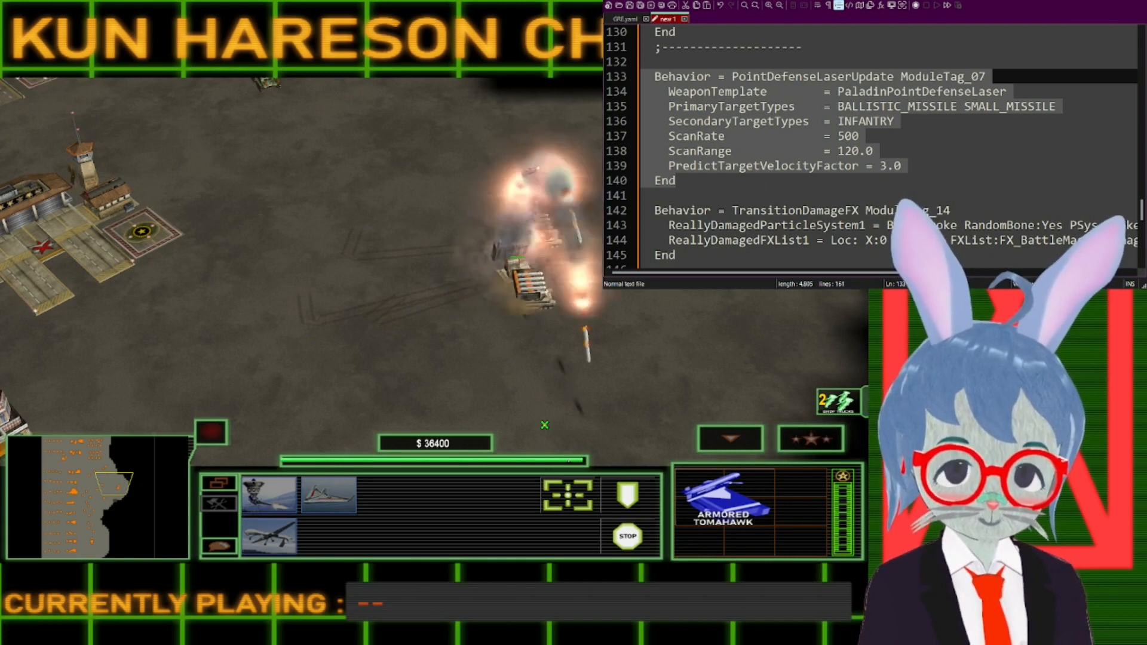
{"action": "right_click", "coordinate": [529, 360]}
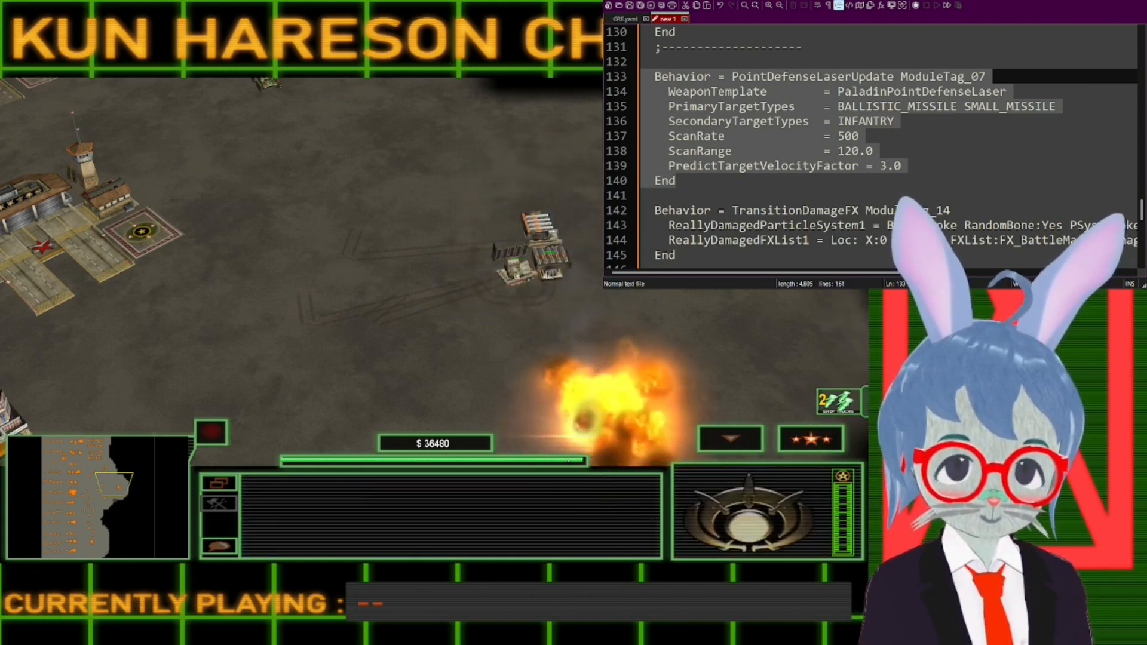
Select a single Armored Tomahawk, move it away from the other two and have it fire at the open ground to the west.
{"action": "left_click", "coordinate": [547, 257]}
{"action": "right_click_drag", "start_coordinate": [541, 276], "coordinate": [574, 277]}
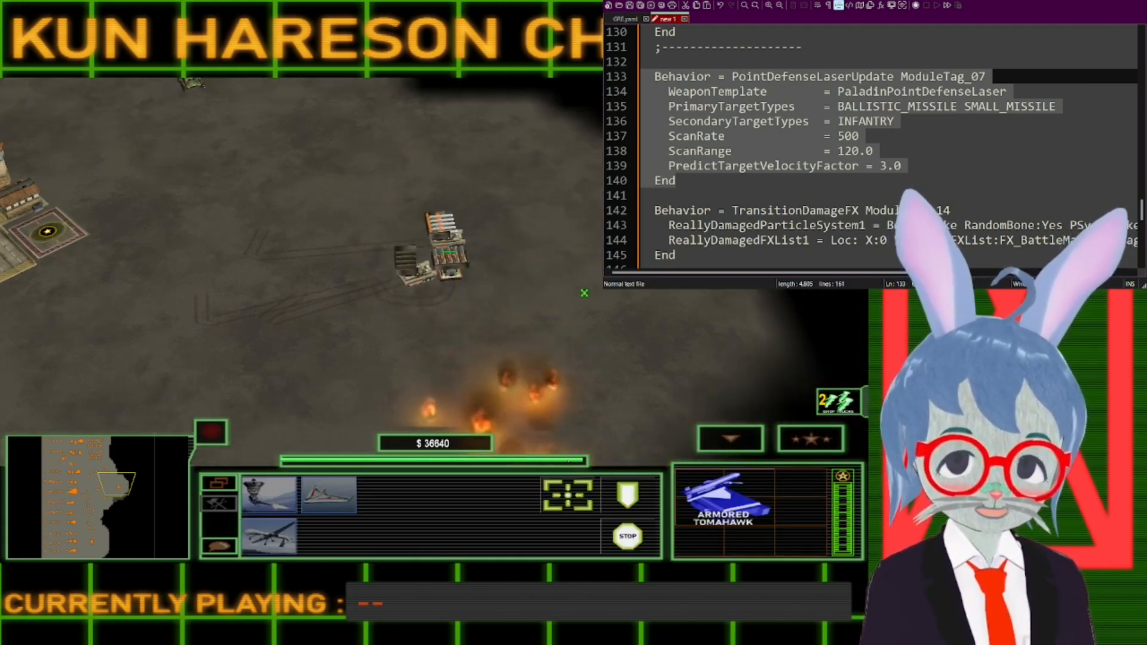
{"action": "scroll", "coordinate": [657, 290], "scroll_direction": "up", "scroll_amount": 2}
{"action": "left_click", "coordinate": [733, 300]}
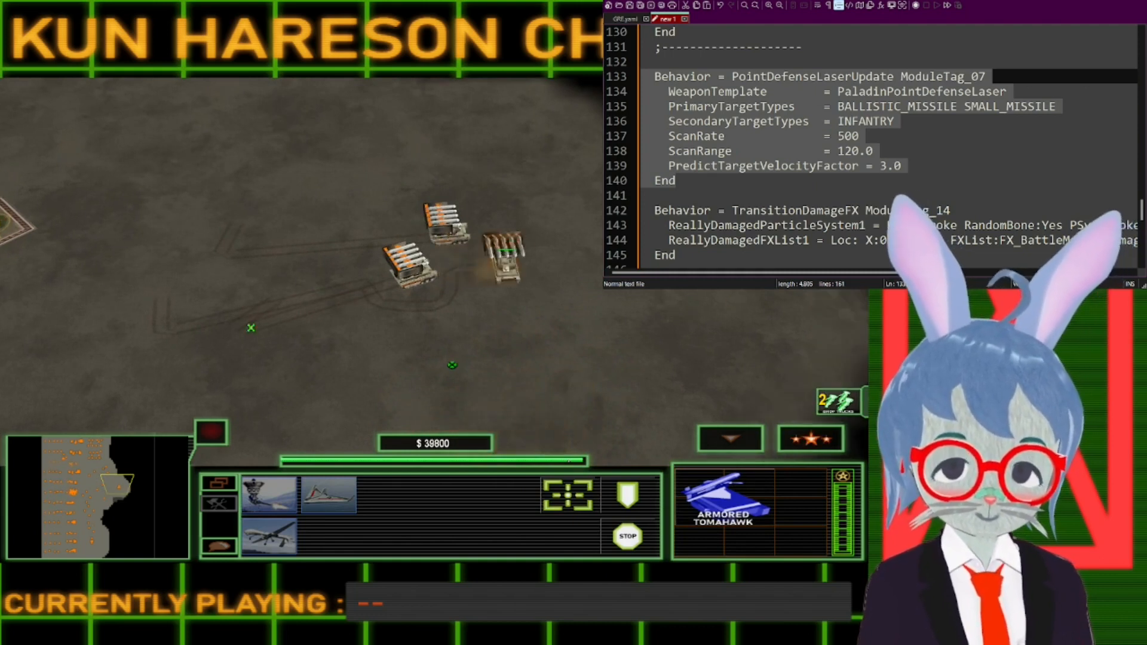
{"action": "left_click", "coordinate": [181, 324], "text": "ctrl"}
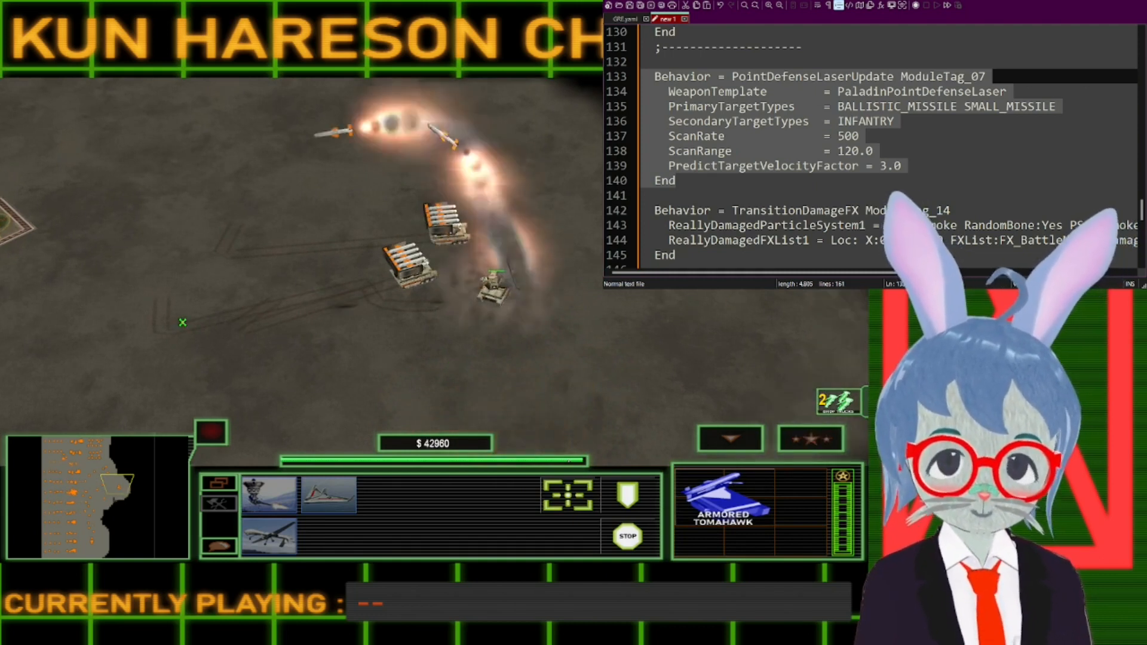
Select all three Armored Tomahawks together and order them across the open ground toward the unexplored area.
{"action": "left_click", "coordinate": [306, 164]}
{"action": "left_click_drag", "start_coordinate": [305, 164], "coordinate": [583, 351]}
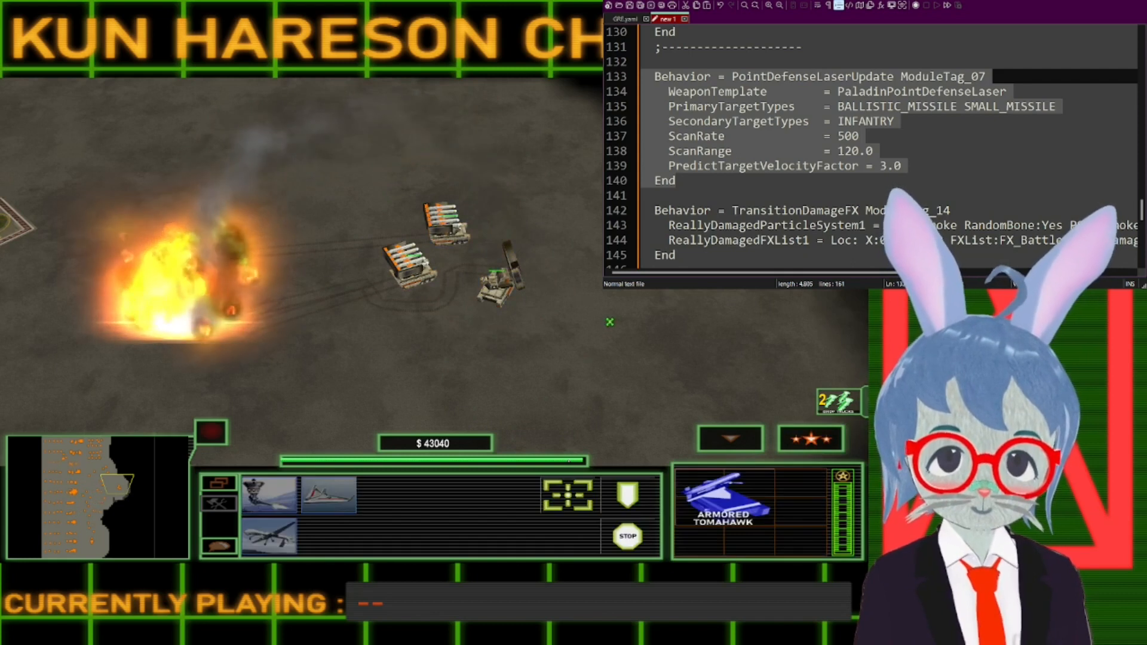
{"action": "right_click_drag", "start_coordinate": [581, 322], "coordinate": [606, 345]}
{"action": "scroll", "coordinate": [607, 345], "scroll_direction": "down", "scroll_amount": 2}
{"action": "mouse_move", "coordinate": [523, 230]}
{"action": "right_mouse_down"}
{"action": "mouse_move", "coordinate": [532, 266]}
{"action": "mouse_move", "coordinate": [520, 272]}
{"action": "right_mouse_up"}
{"action": "left_click", "coordinate": [532, 267]}
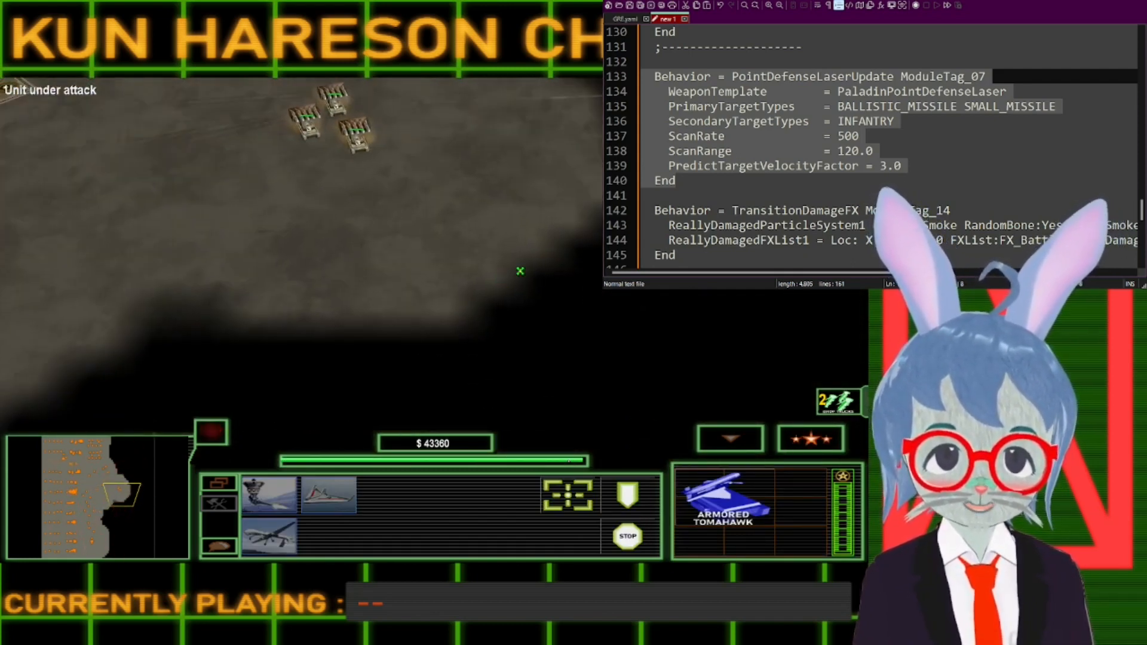
{"action": "right_click_drag", "start_coordinate": [603, 217], "coordinate": [581, 291]}
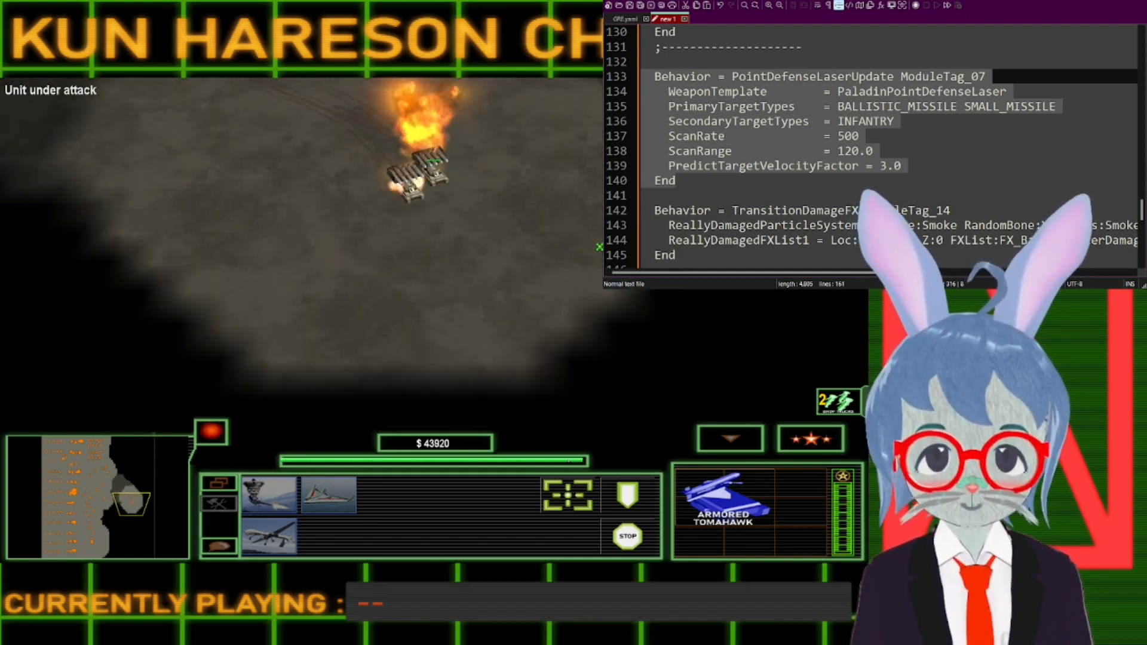
{"action": "left_click", "coordinate": [495, 322]}
{"action": "left_click", "coordinate": [467, 333]}
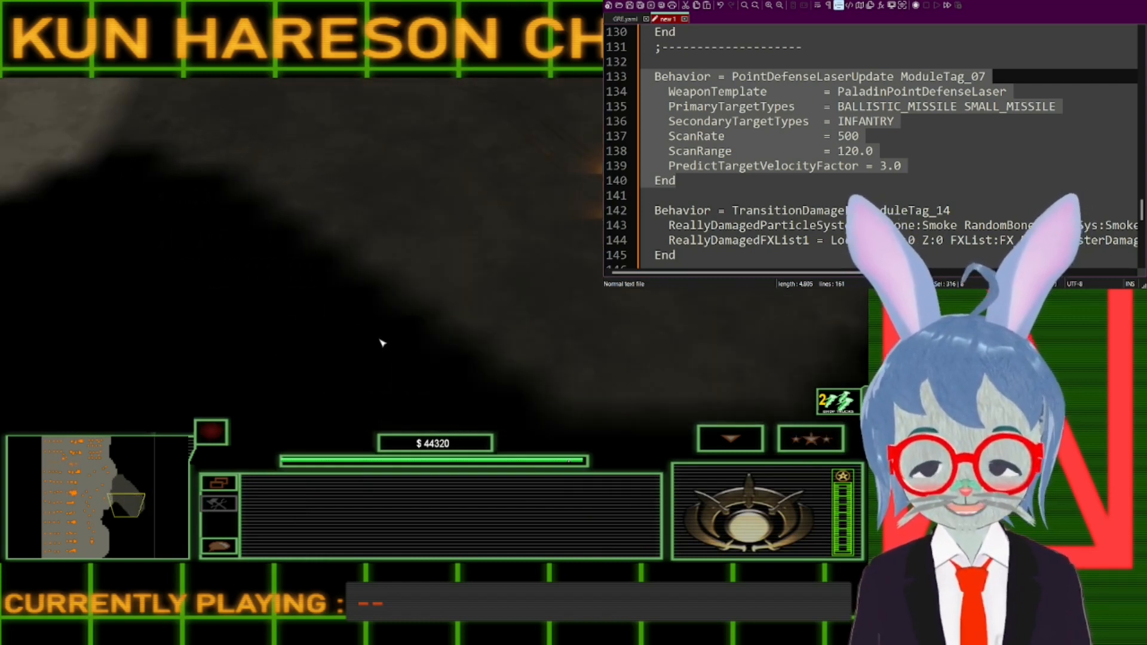
Return to the base area and order a group of three Armored Tomahawks to drive north and fire missiles at open ground.
{"action": "key", "text": "Left"}
{"action": "key", "text": "Up"}
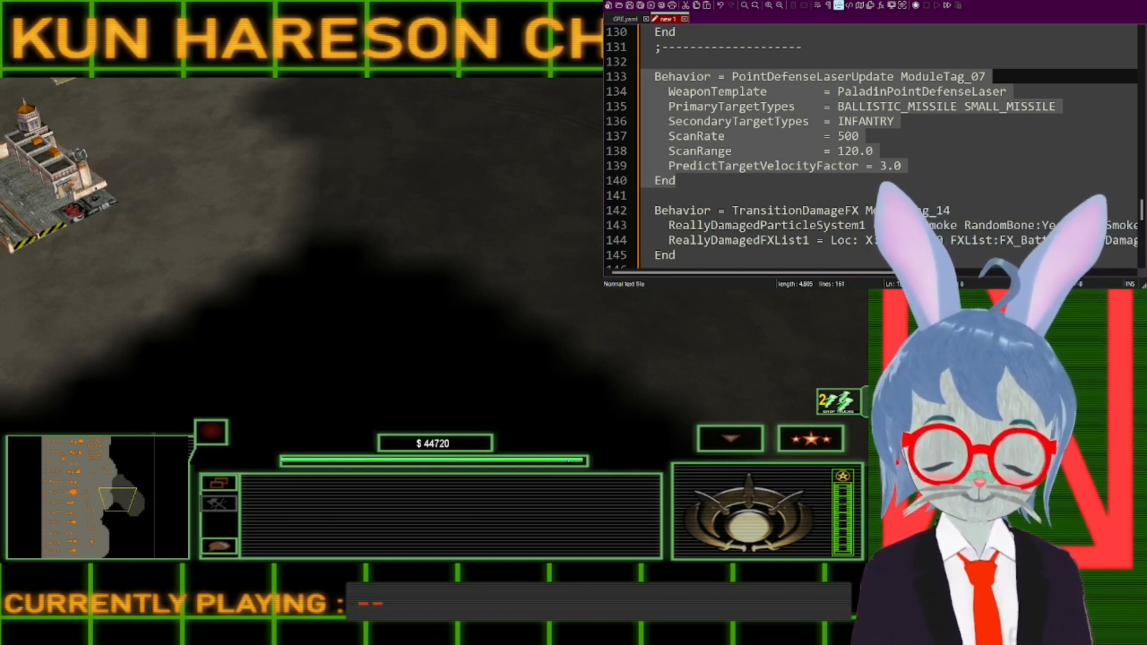
{"action": "right_click_drag", "start_coordinate": [476, 334], "coordinate": [511, 337]}
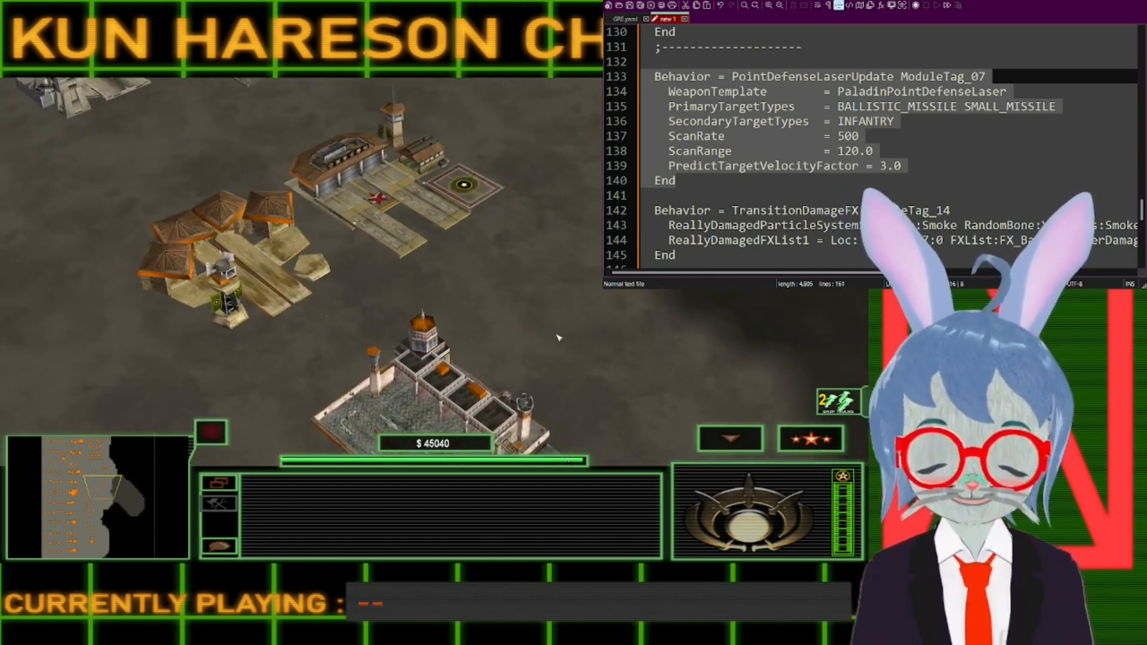
{"action": "key", "text": "Escape"}
{"action": "left_click", "coordinate": [454, 317]}
{"action": "left_click", "coordinate": [347, 394]}
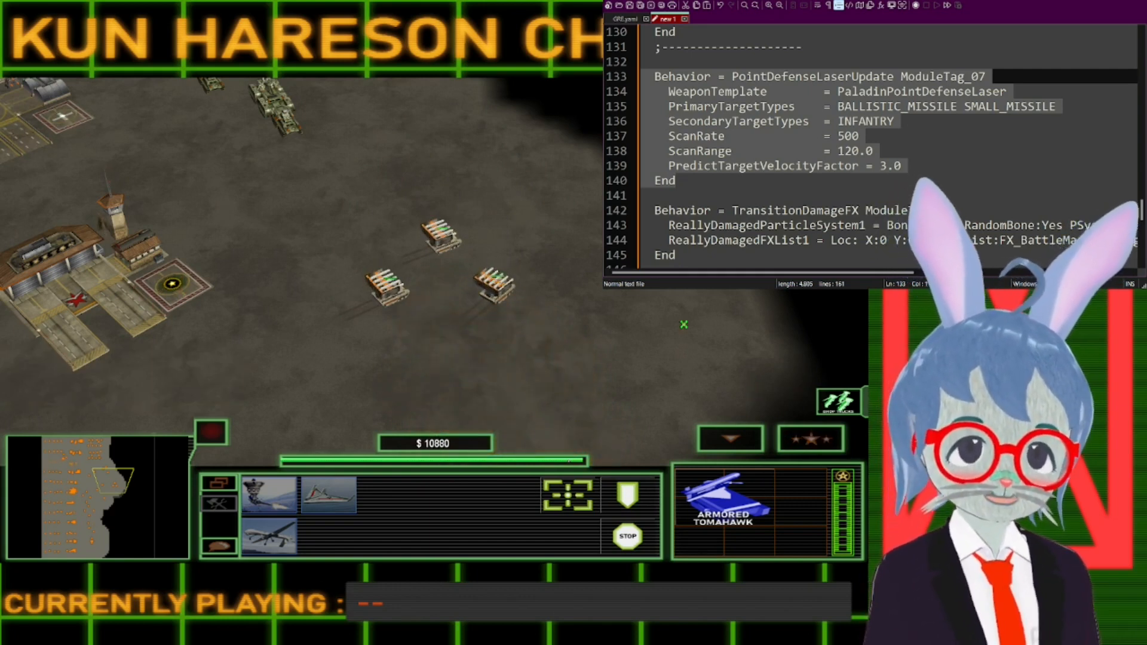
{"action": "left_click", "coordinate": [480, 147]}
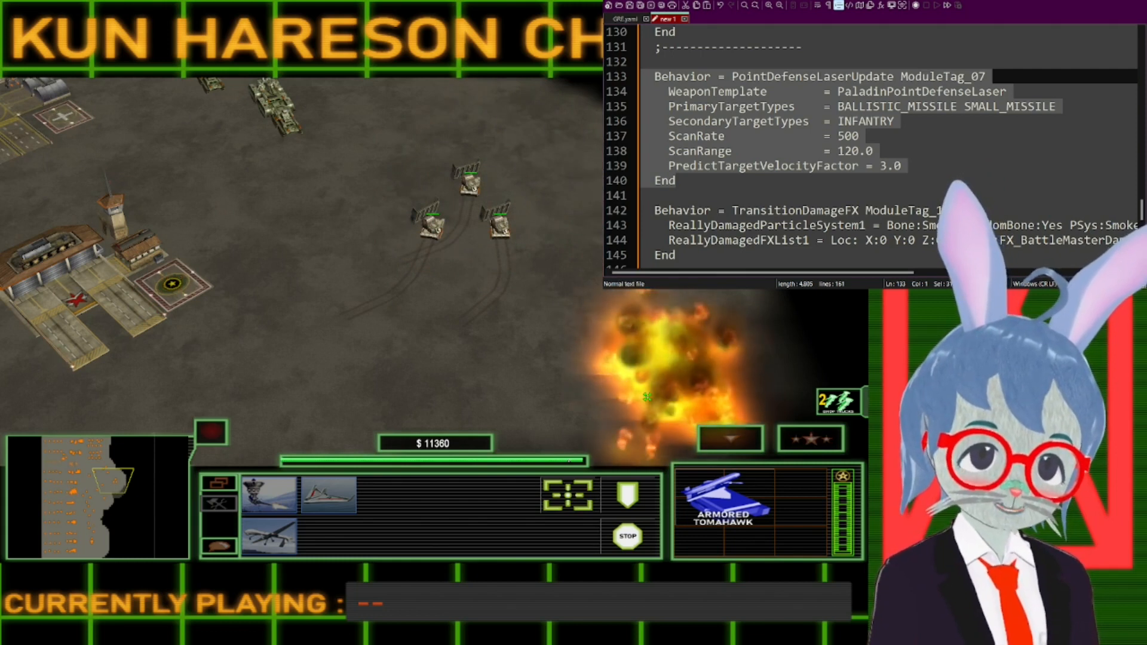
{"action": "scroll", "coordinate": [647, 394], "scroll_direction": "up", "scroll_amount": 3}
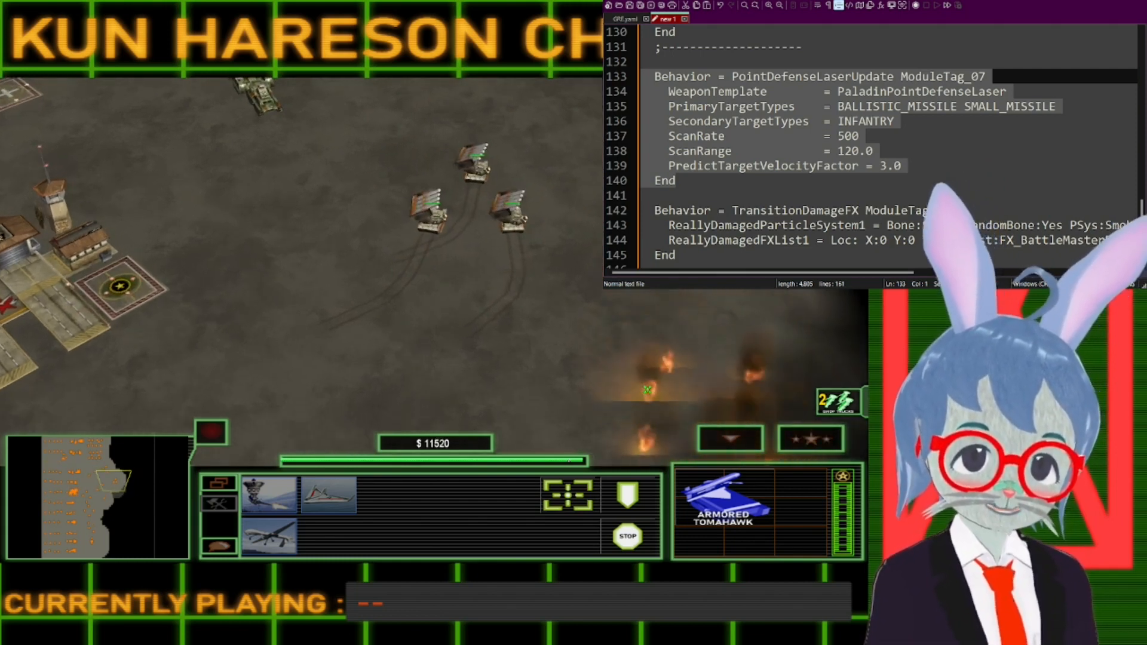